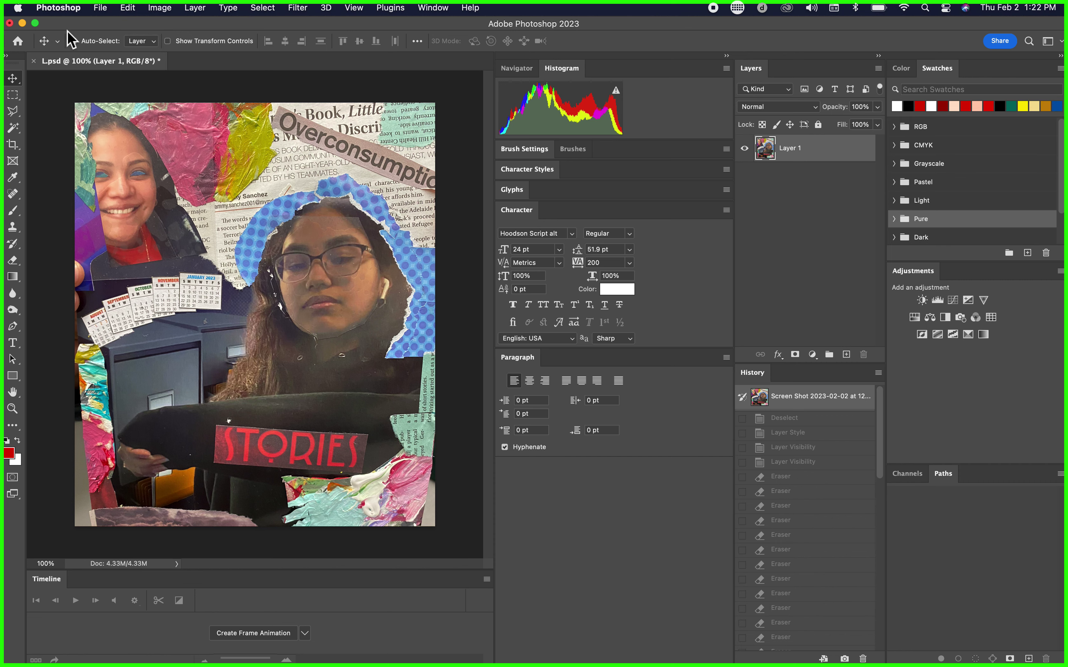
# Nudge the app window and look through the Window menu's panel list without choosing anything.
pyautogui.moveTo(96, 28); pyautogui.dragTo(141, 60)
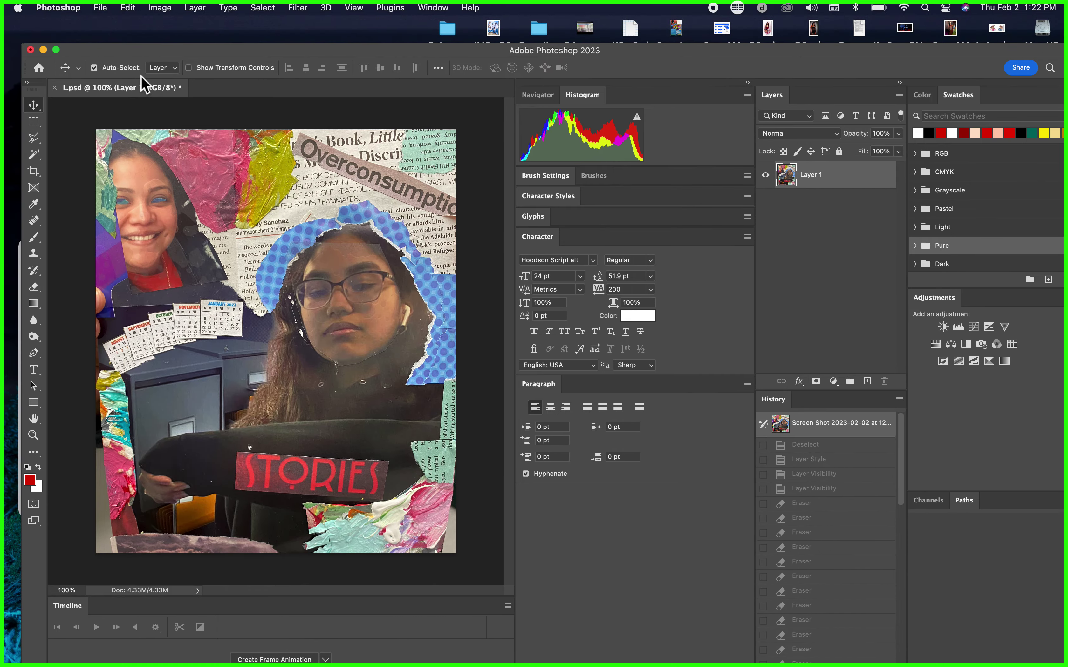
pyautogui.click(434, 8)
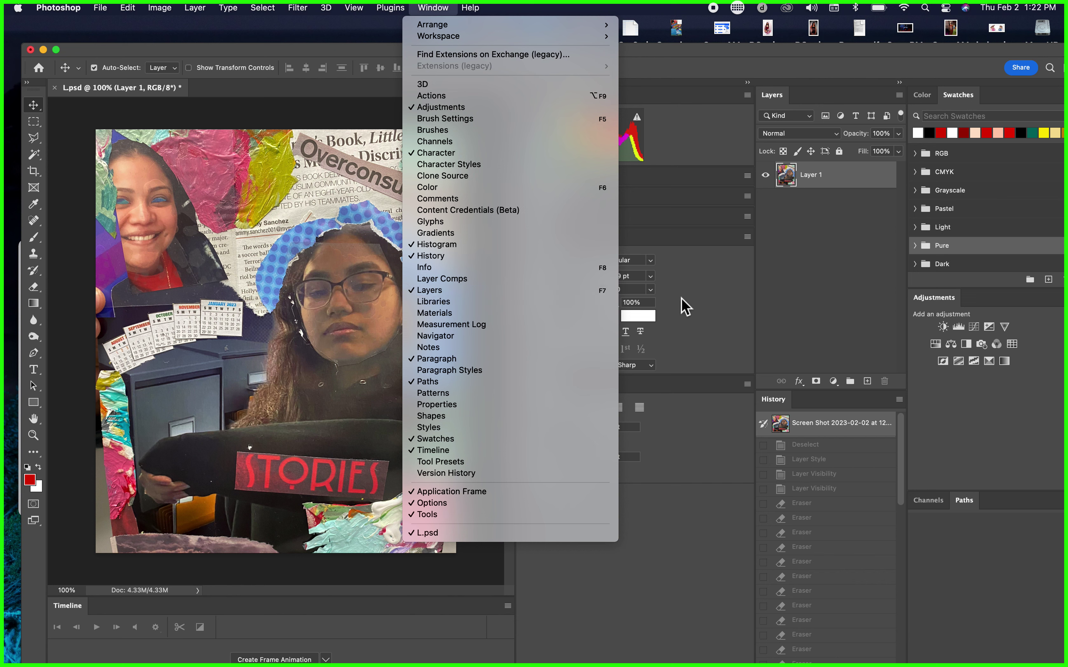
pyautogui.click(845, 184)
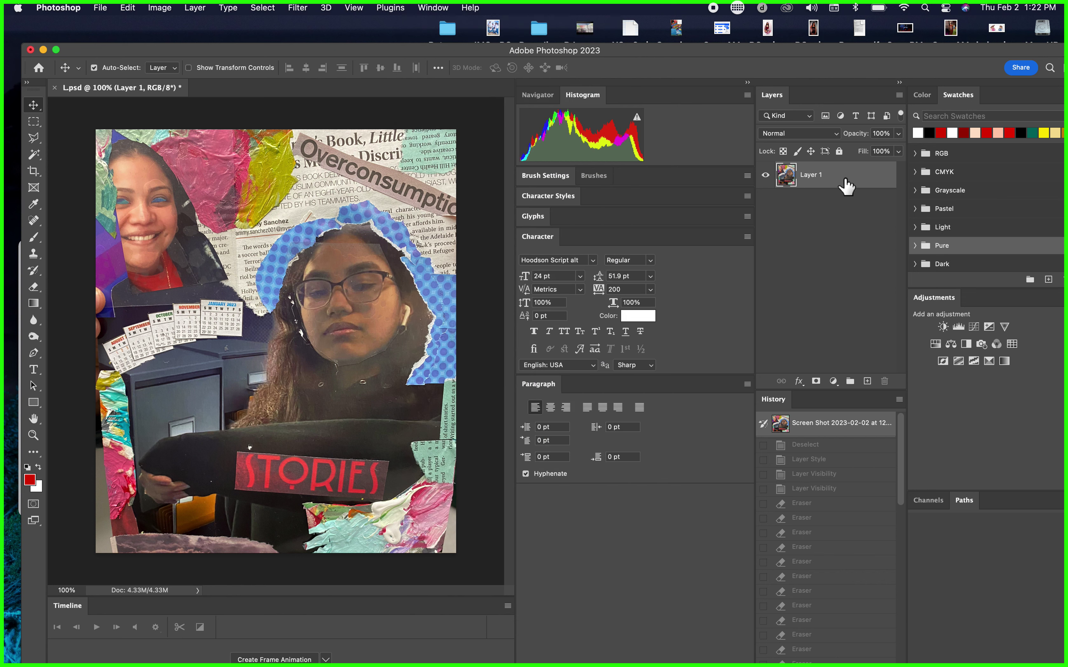
# Rename Layer 1 to 'Master Image'.
pyautogui.doubleClick(814, 178)
pyautogui.write('Mast')
pyautogui.press('Return')
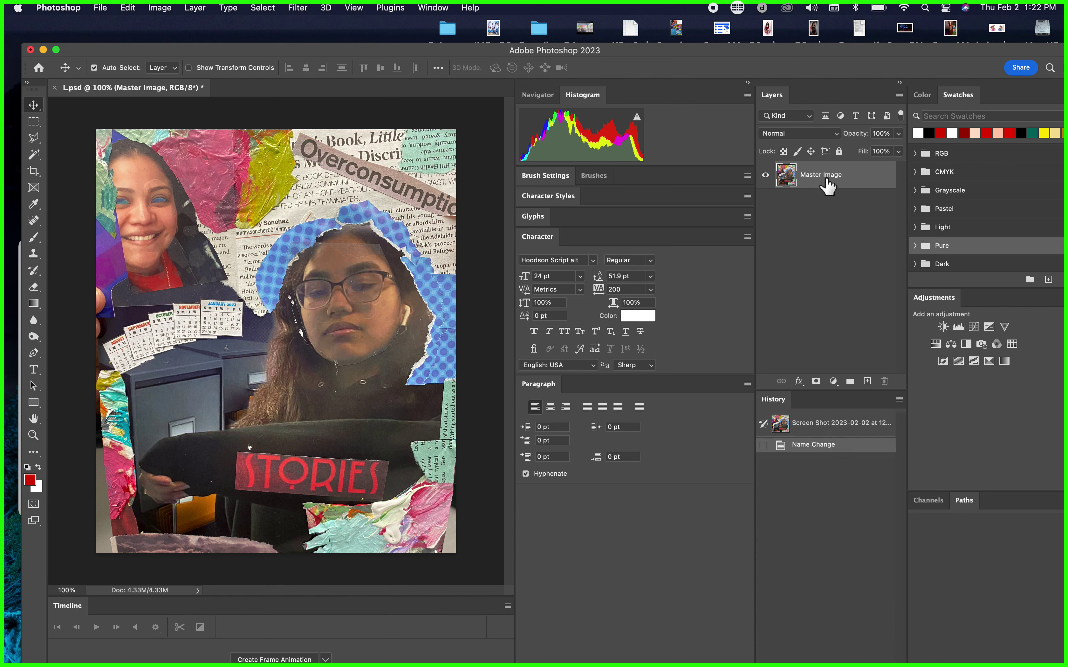
# Duplicate the Master Image layer from its layer context menu.
pyautogui.rightClick(859, 179)
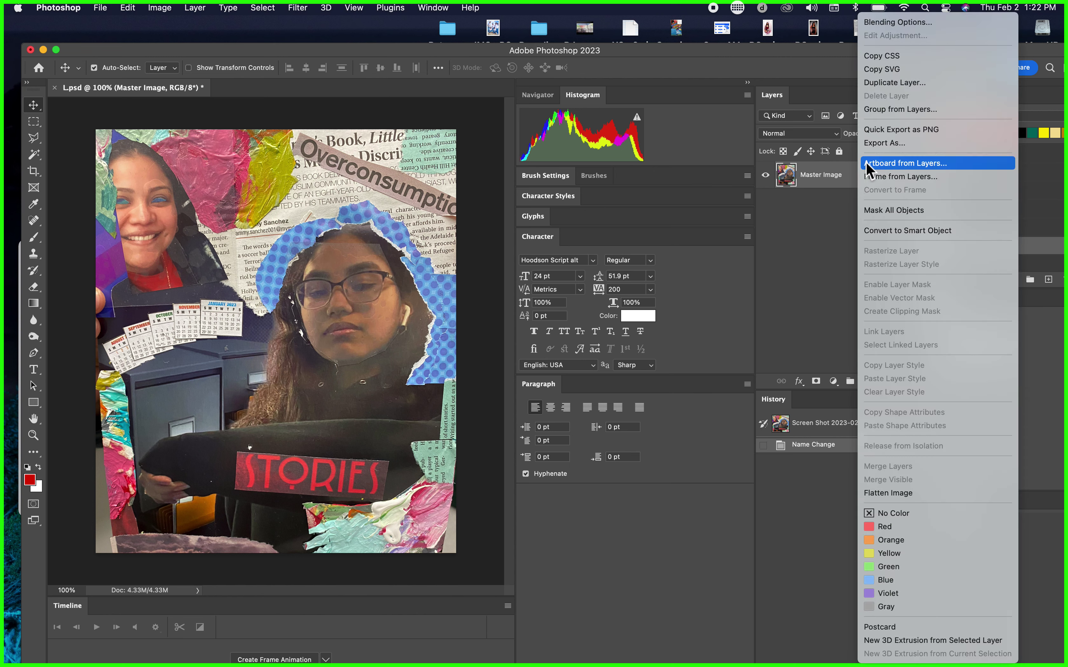
pyautogui.click(825, 247)
pyautogui.rightClick(868, 181)
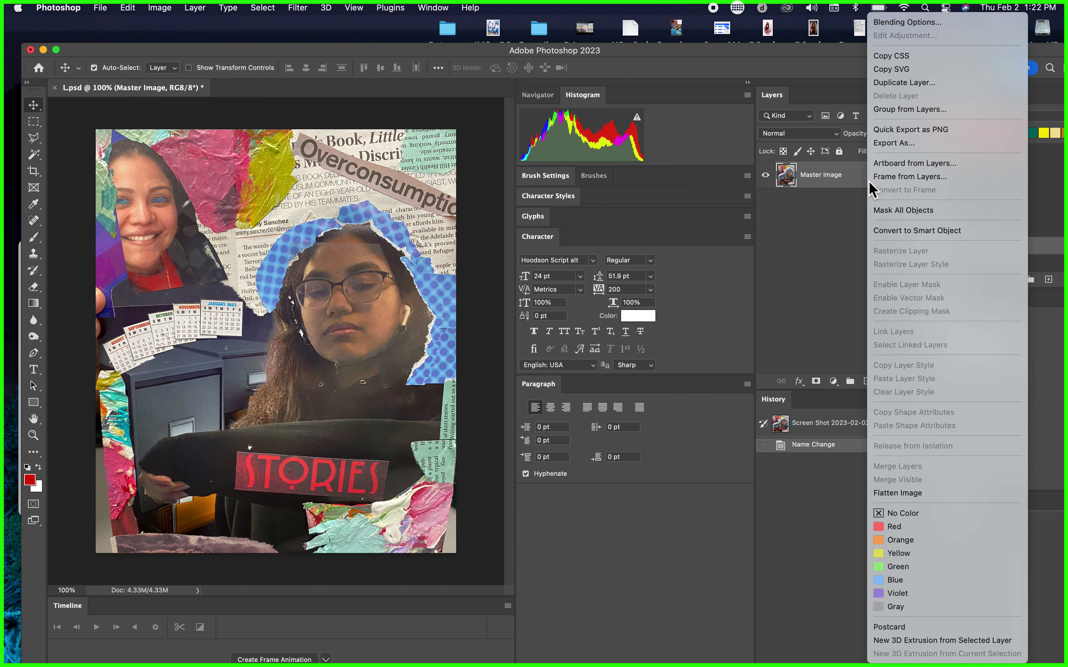
pyautogui.click(811, 238)
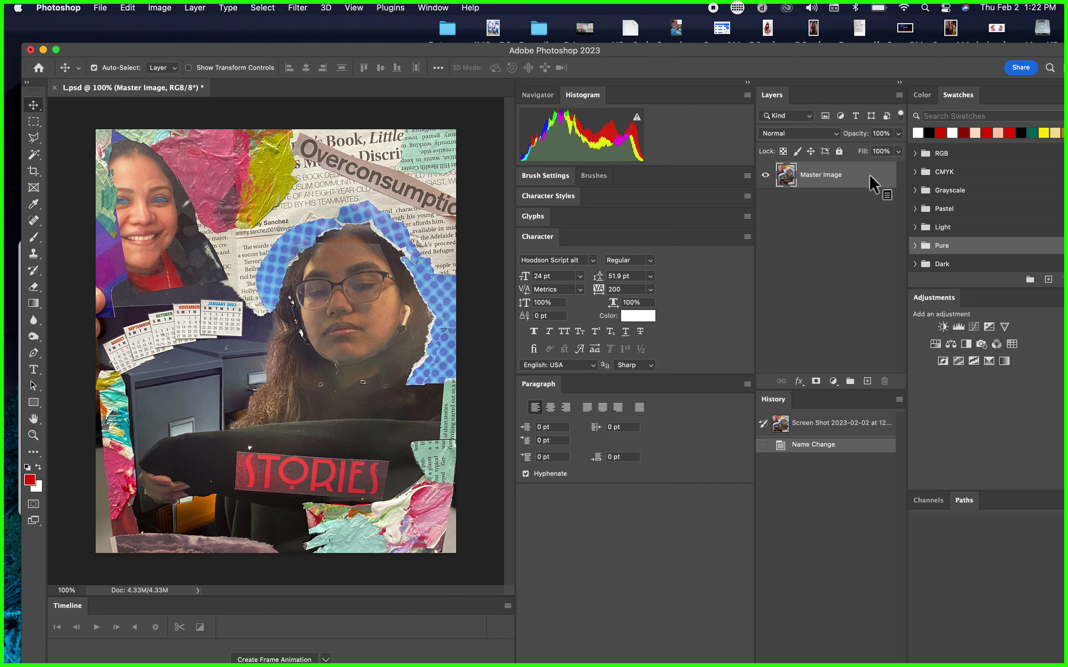
pyautogui.rightClick(871, 183)
pyautogui.click(906, 82)
pyautogui.press('Return')
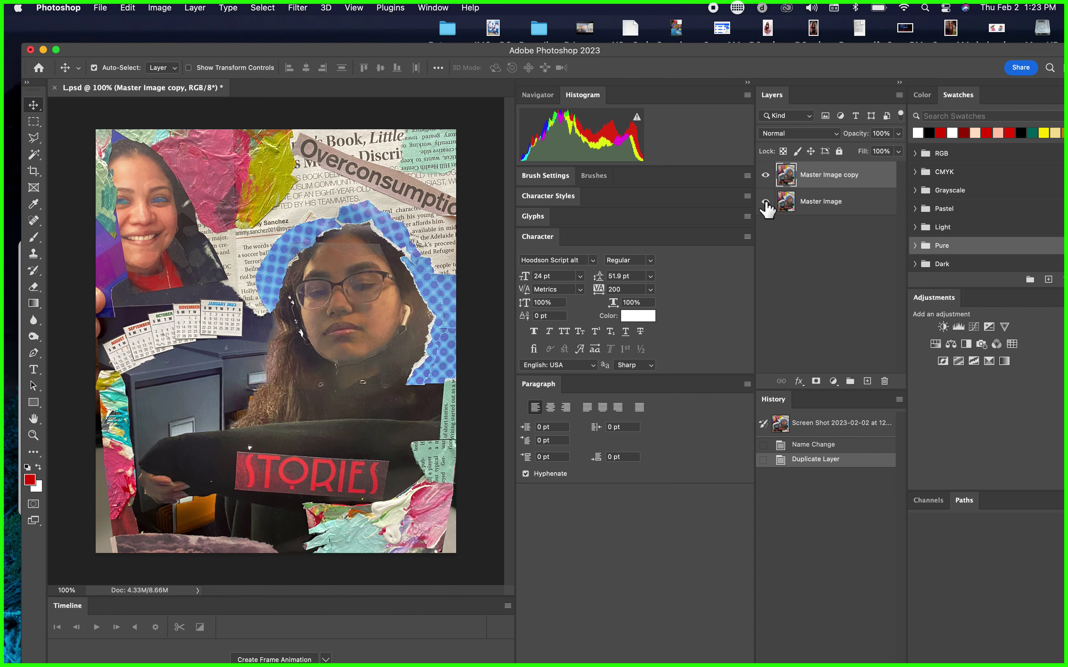
# Hide and re-show Master Image and Master Image copy, leaving both layers visible.
pyautogui.click(766, 202)
pyautogui.click(765, 175)
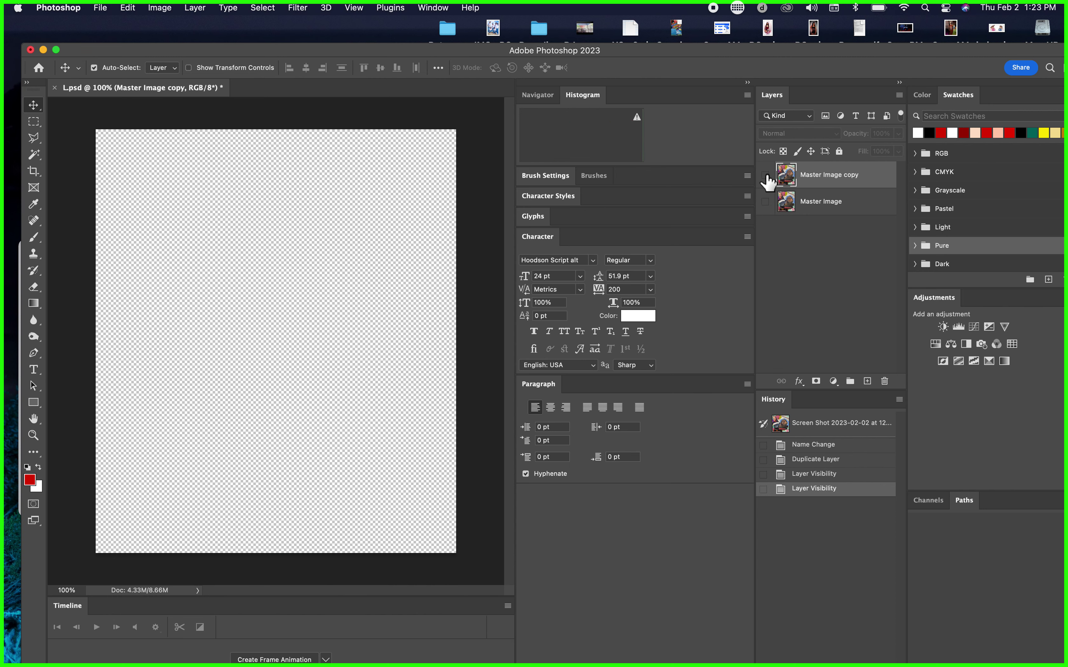
pyautogui.click(766, 203)
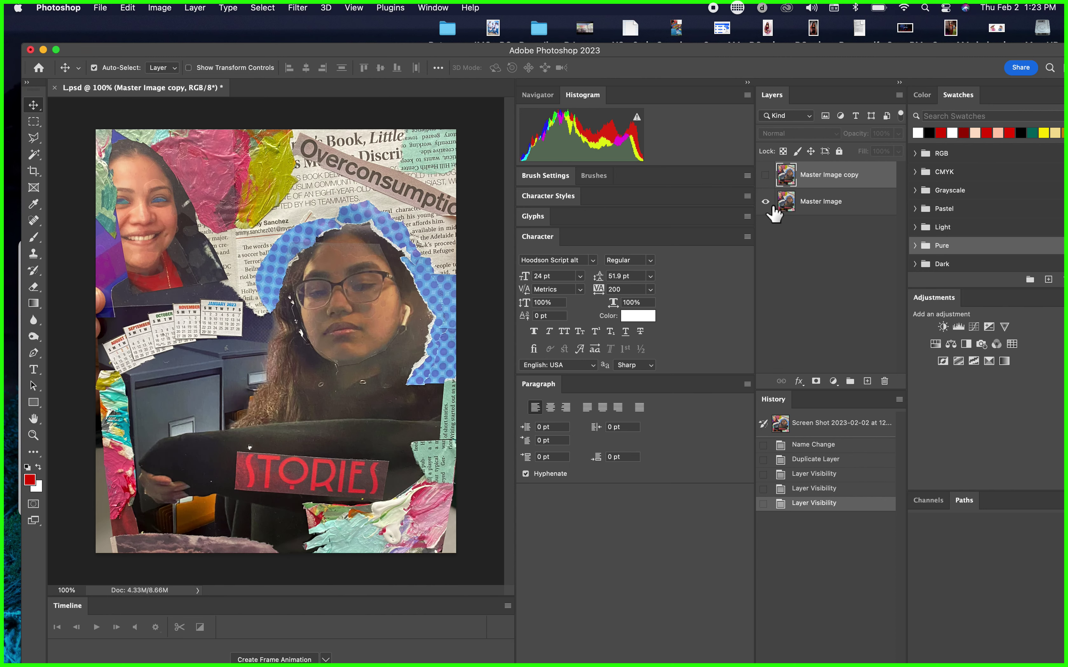
pyautogui.click(767, 176)
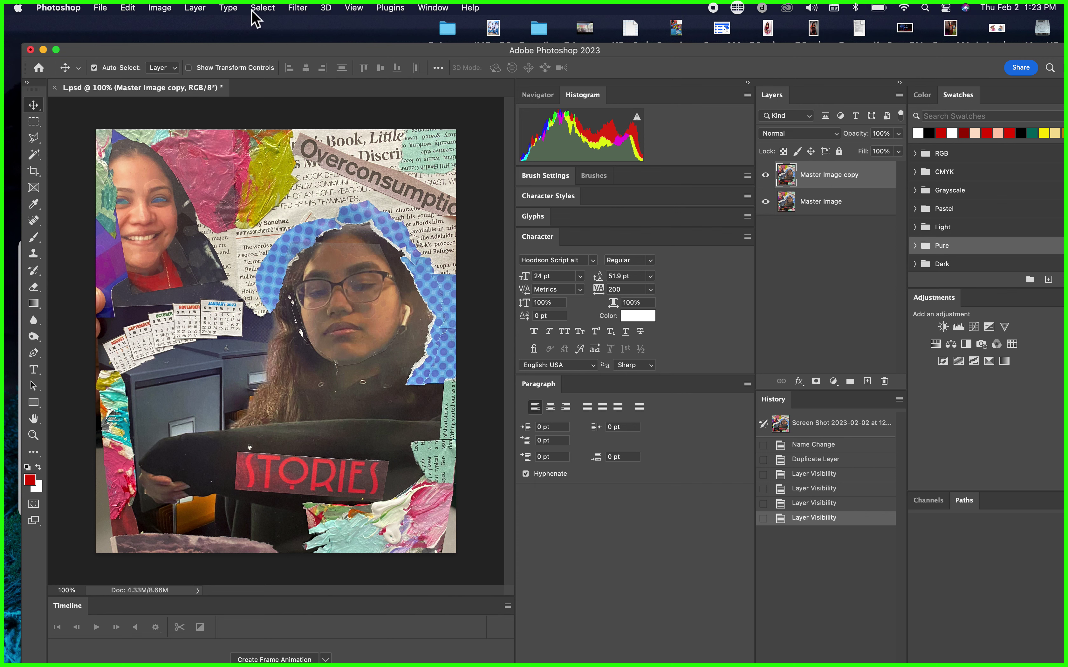
pyautogui.click(160, 8)
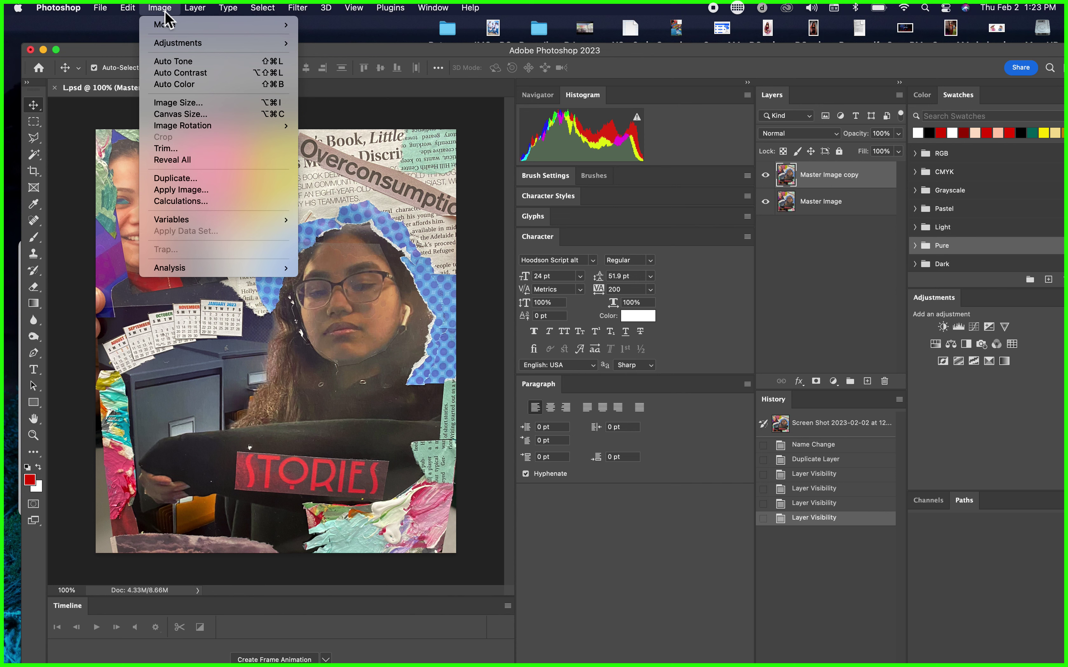
# Desaturate the copy layer with Hue/Saturation at Saturation -100 and Lightness +4.
pyautogui.moveTo(171, 43)
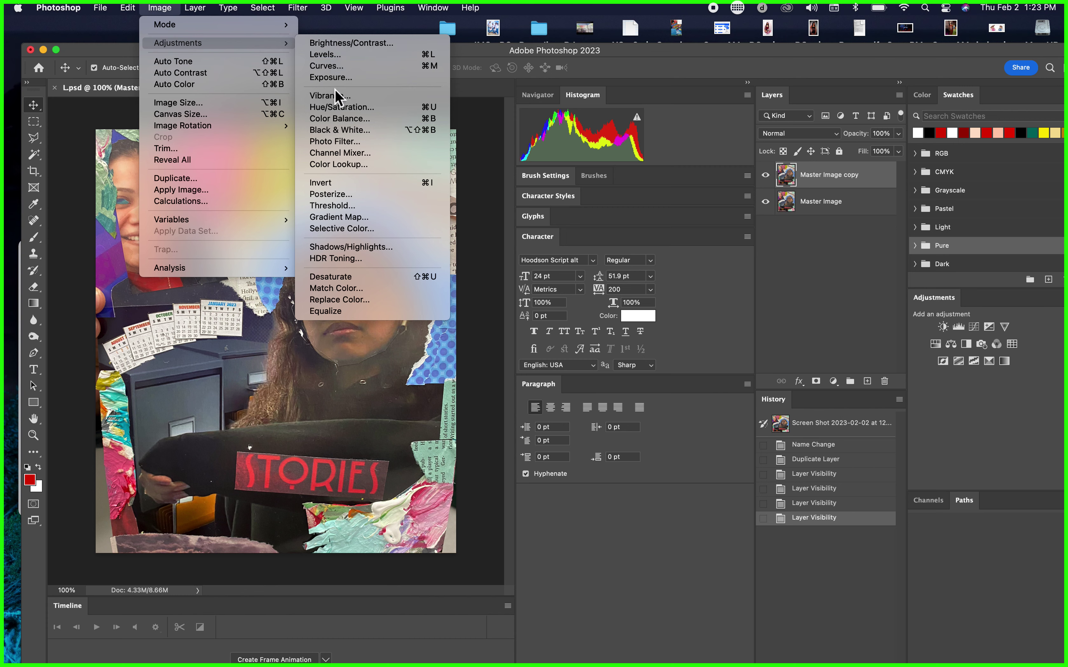
pyautogui.click(336, 108)
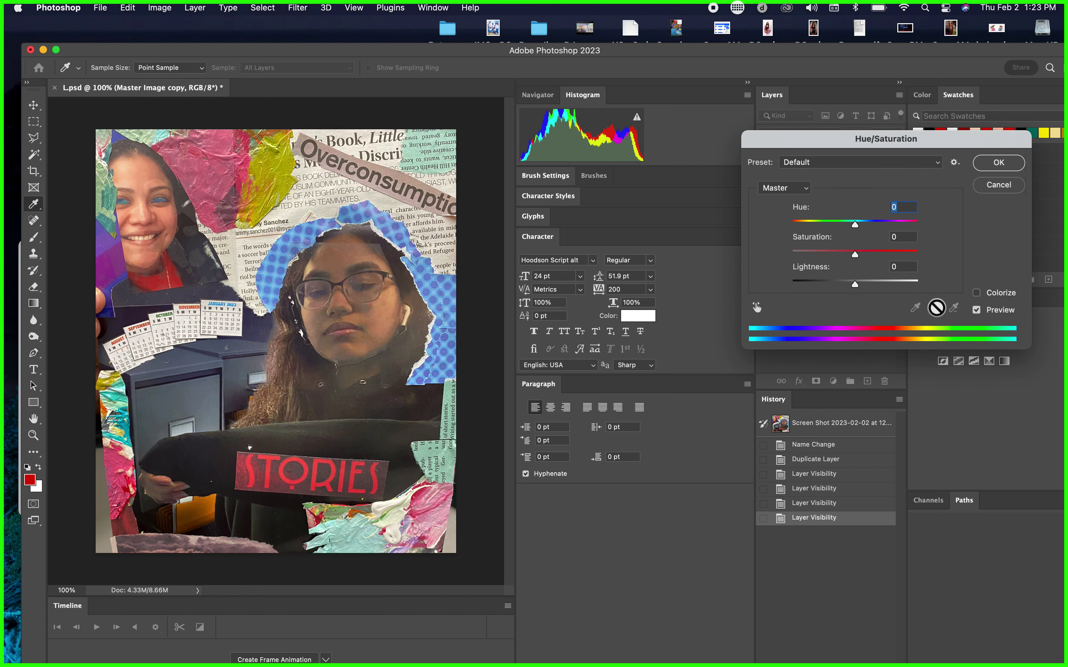
pyautogui.moveTo(854, 284); pyautogui.dragTo(743, 260)
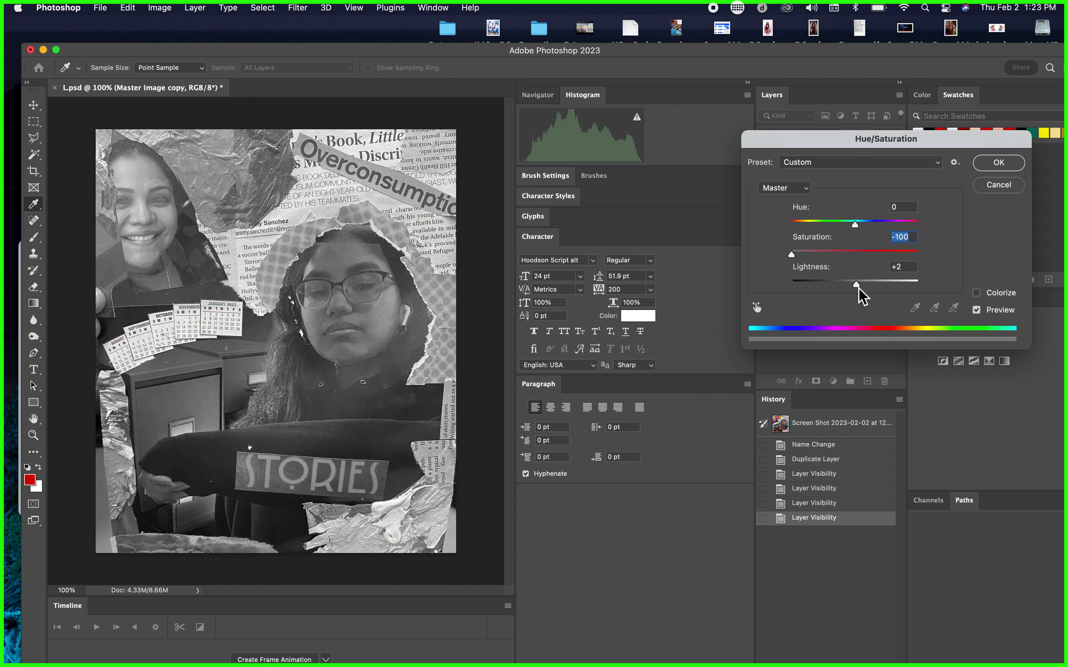
pyautogui.moveTo(857, 286); pyautogui.dragTo(858, 285)
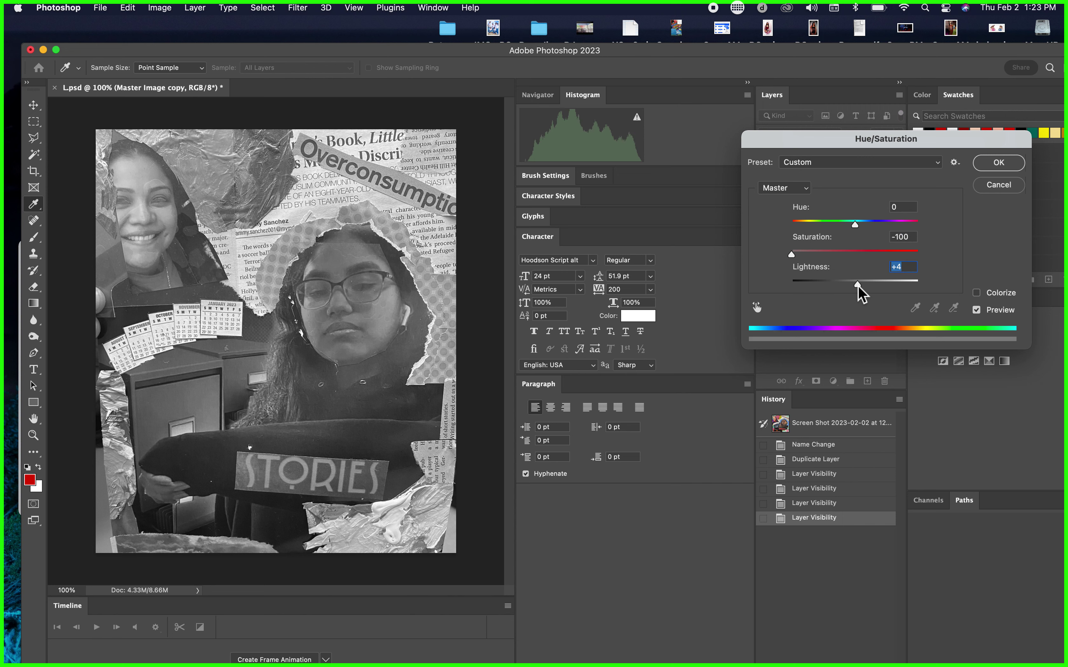
pyautogui.click(998, 163)
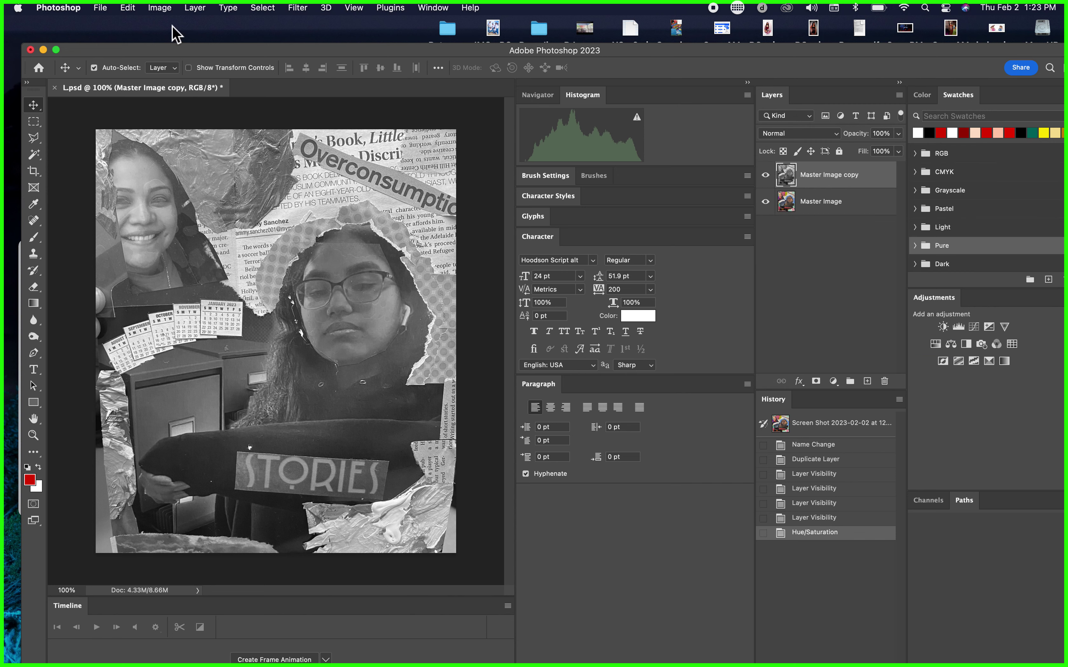
pyautogui.click(160, 9)
# Apply Brightness/Contrast to the grayscale copy with Brightness 8 and Contrast 32.
pyautogui.moveTo(164, 44)
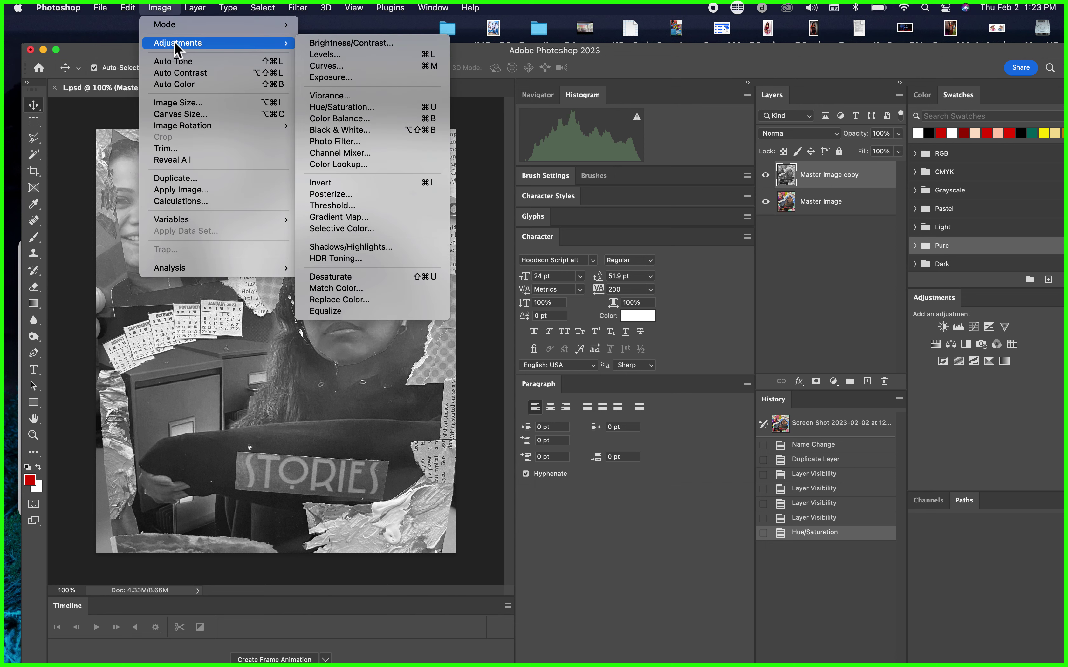
pyautogui.click(331, 46)
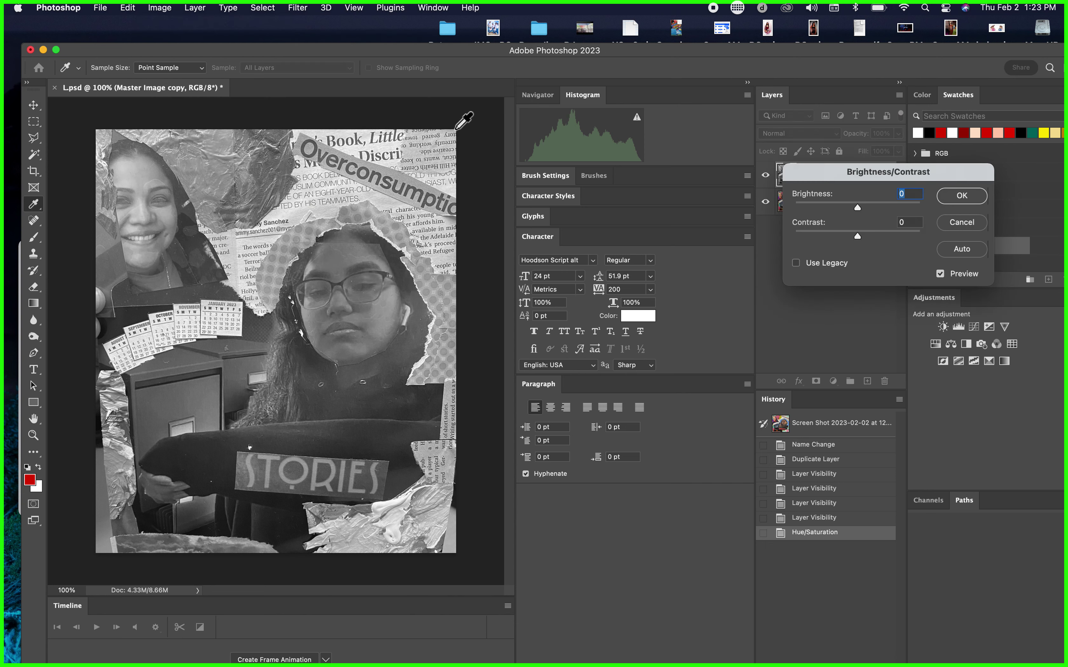
pyautogui.moveTo(858, 207); pyautogui.dragTo(878, 237)
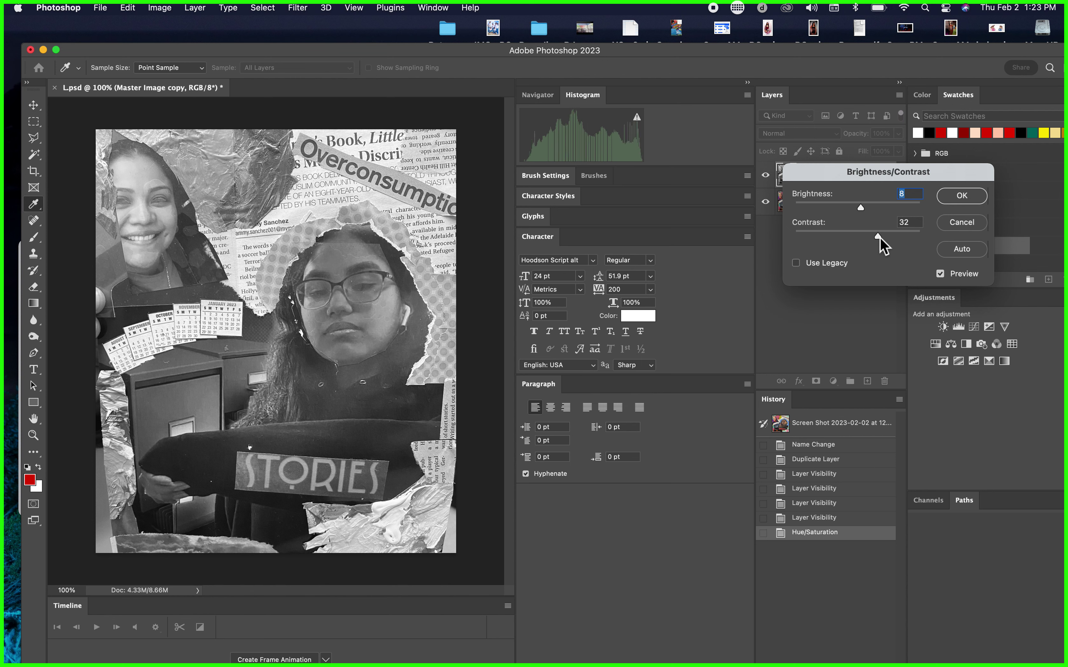
pyautogui.click(961, 200)
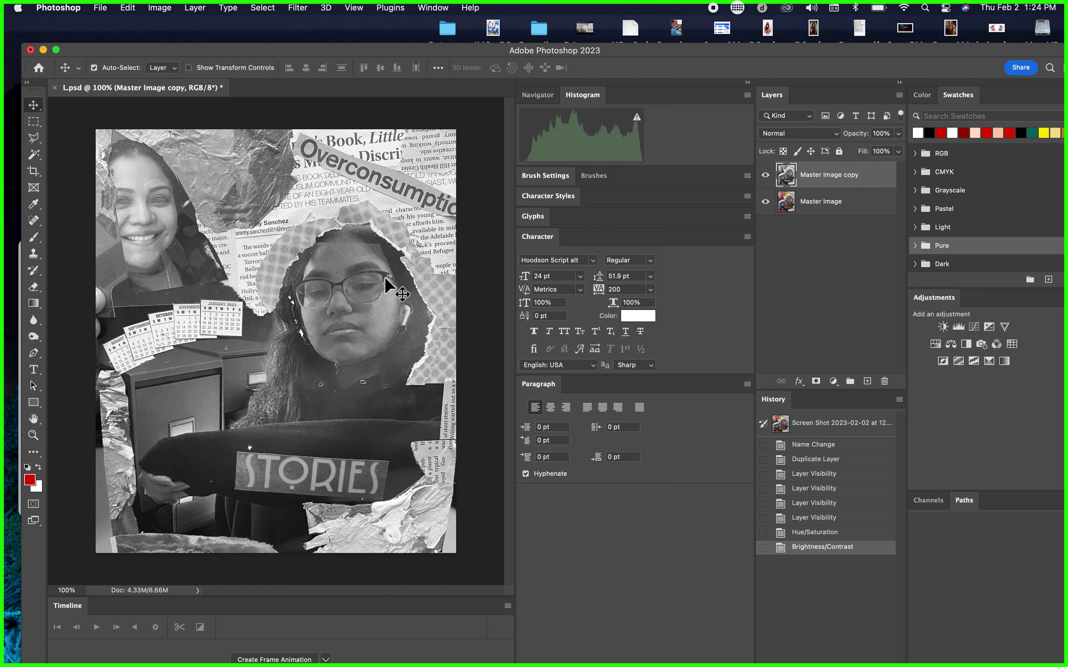
# Hide the grayscale copy and draw an elliptical selection around the girl's face on Master Image.
pyautogui.click(765, 175)
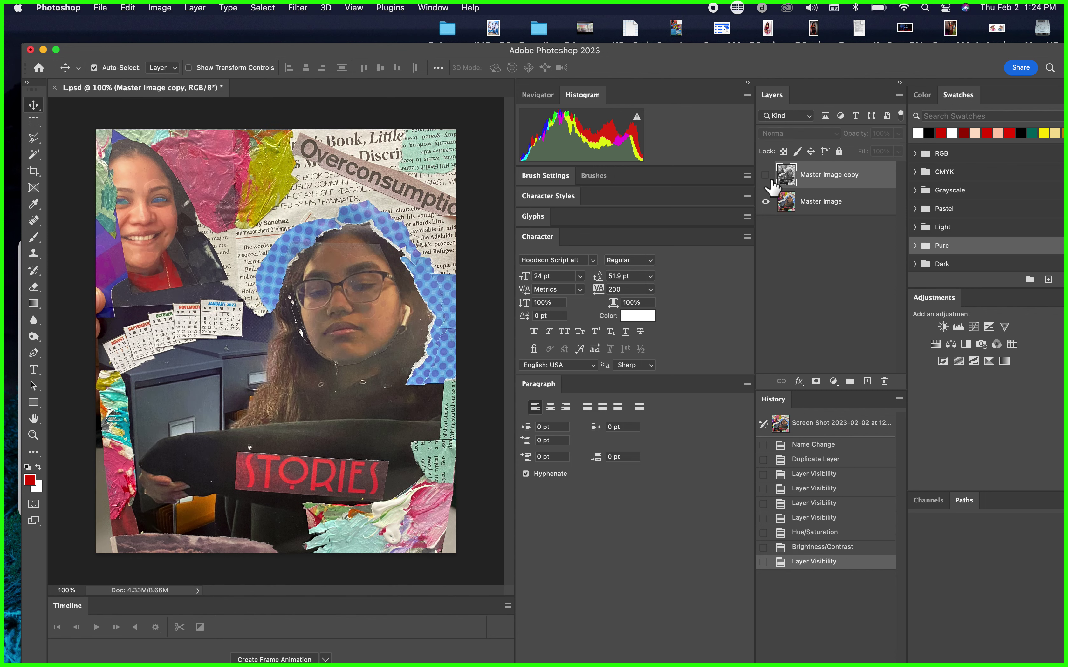
pyautogui.click(865, 206)
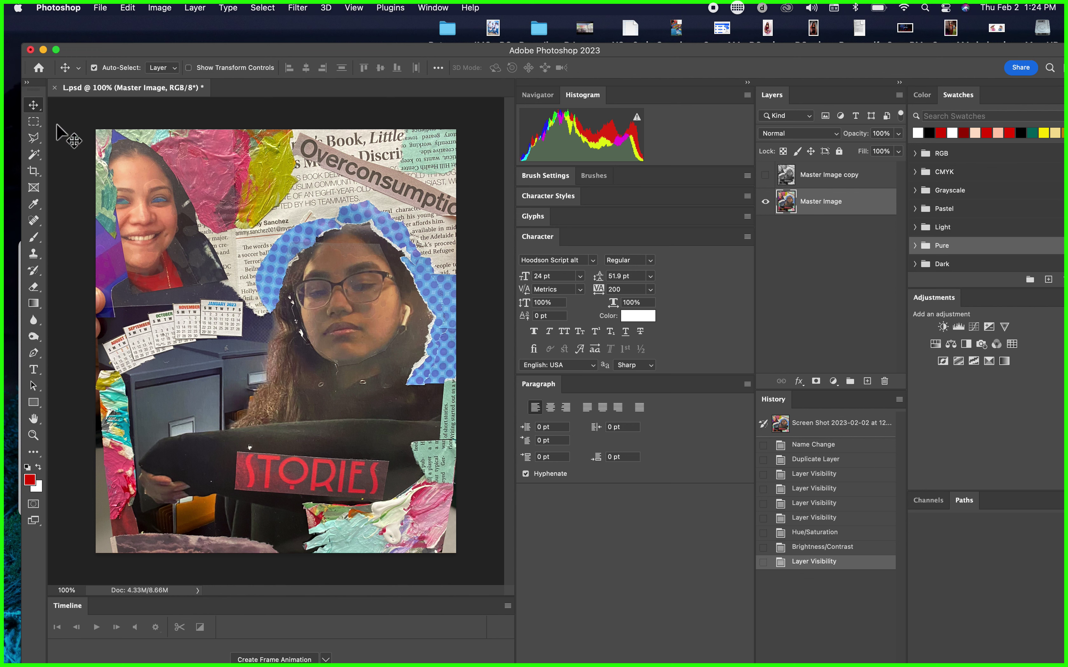
pyautogui.click(38, 124)
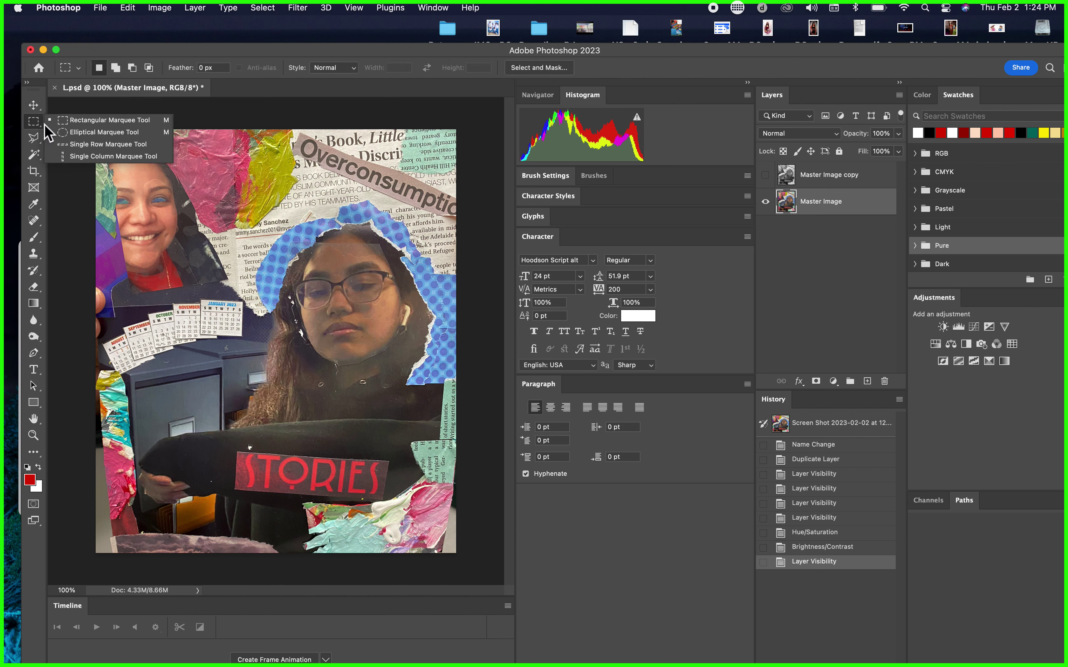
pyautogui.click(82, 133)
pyautogui.moveTo(308, 237); pyautogui.dragTo(422, 396)
pyautogui.moveTo(372, 324); pyautogui.dragTo(358, 316)
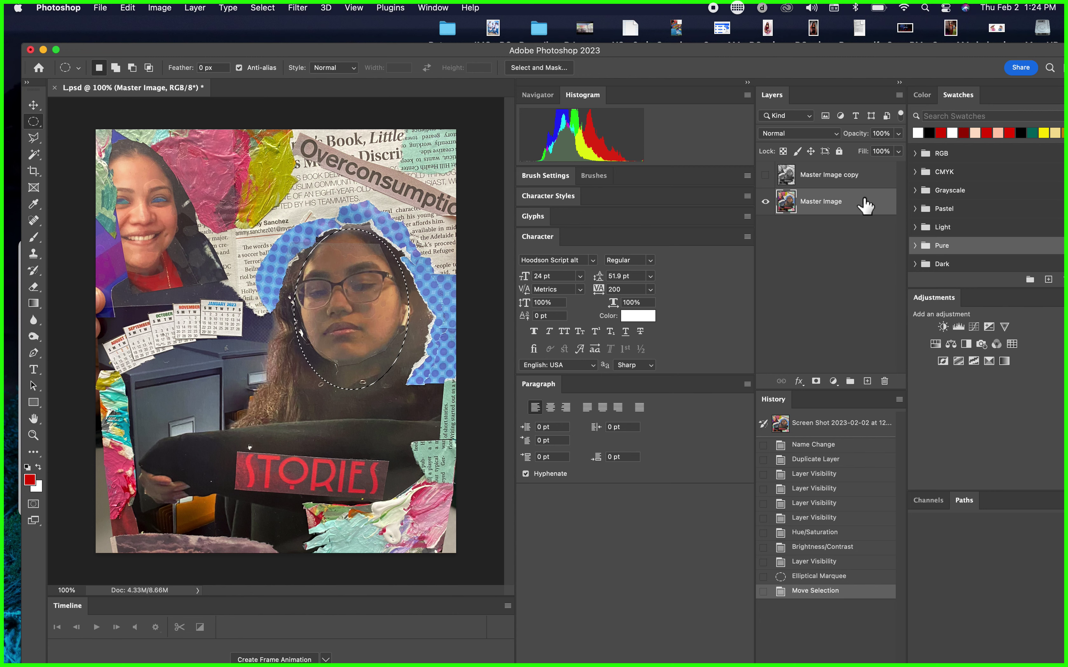
# Copy the oval face area and paste it as a new layer, Layer 1.
pyautogui.click(131, 10)
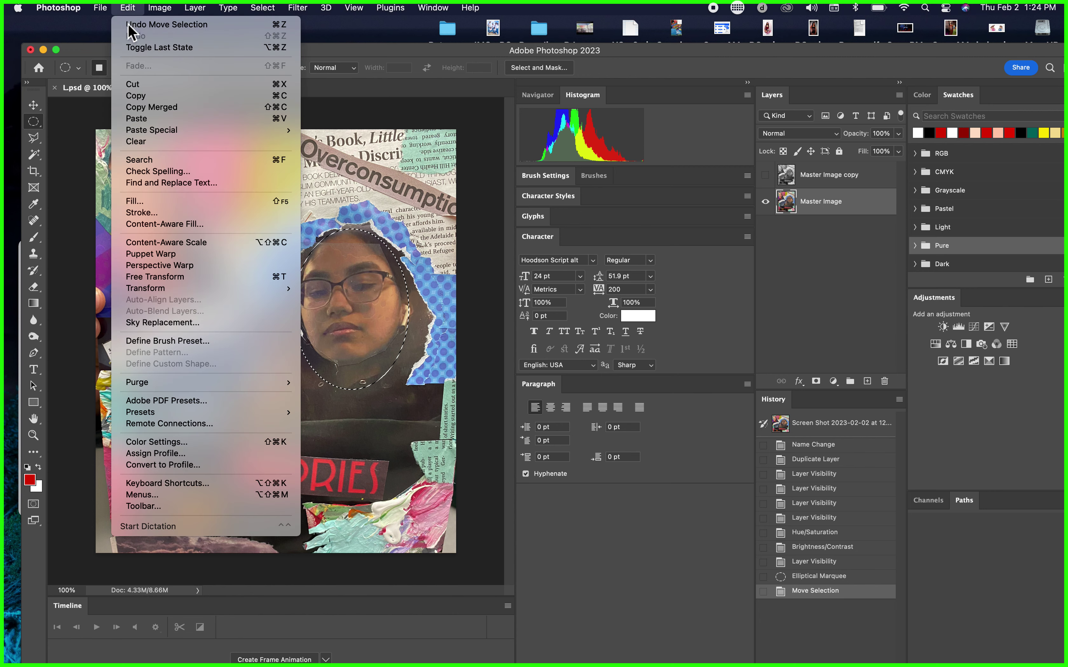
pyautogui.click(139, 96)
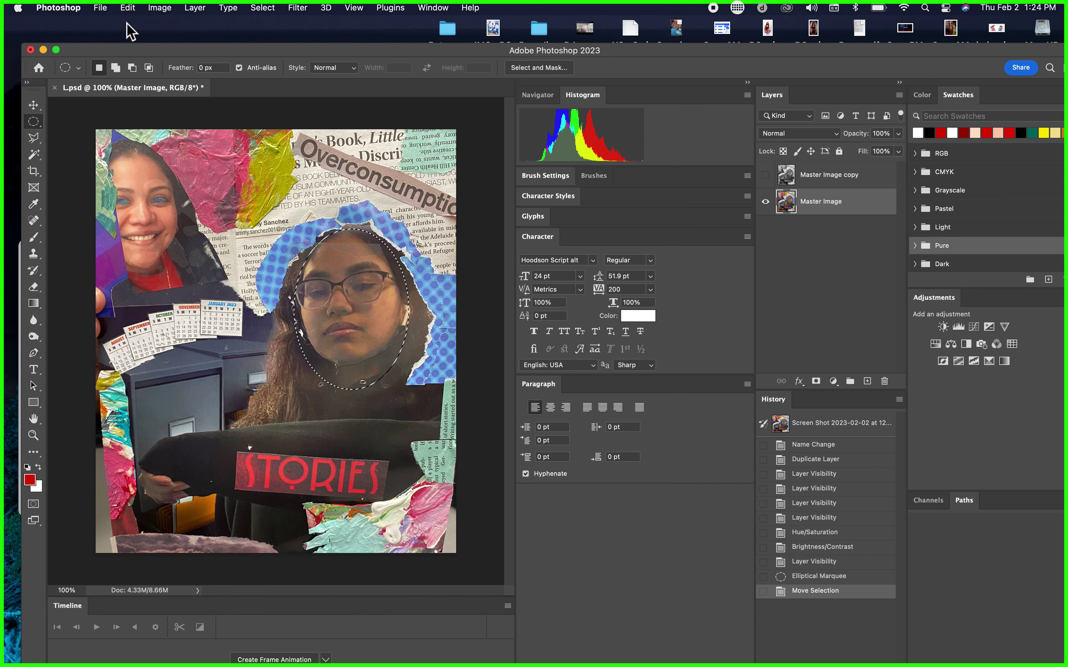
pyautogui.click(127, 8)
pyautogui.click(140, 120)
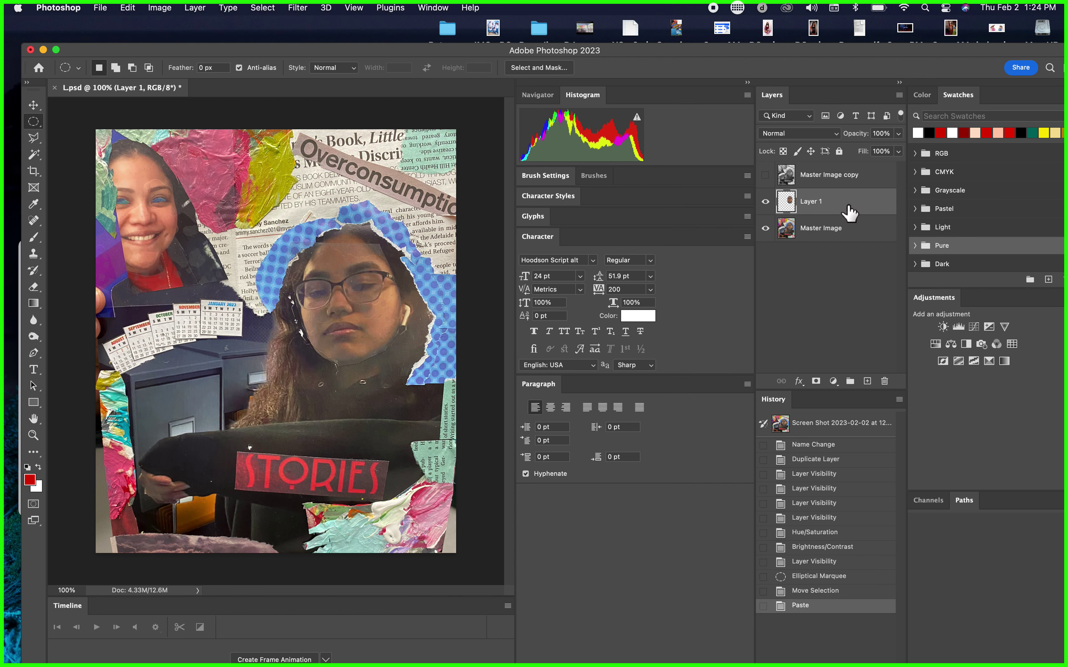
# Move Layer 1 to the top, re-show the grayscale copy, and toggle the face cutout to compare.
pyautogui.moveTo(847, 205); pyautogui.dragTo(846, 177)
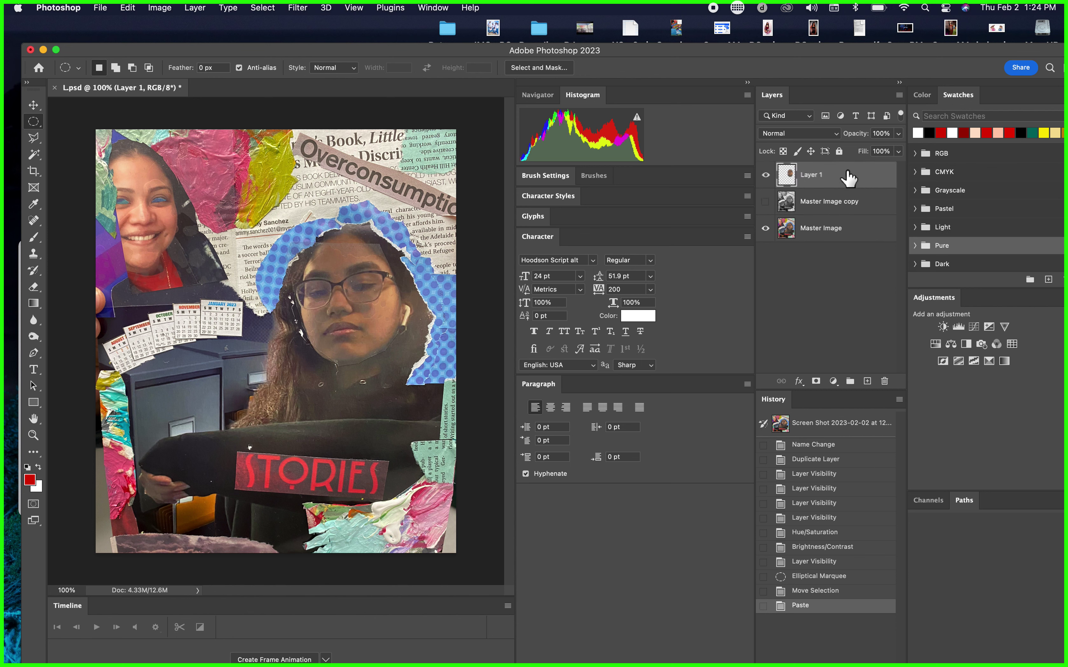
pyautogui.click(767, 202)
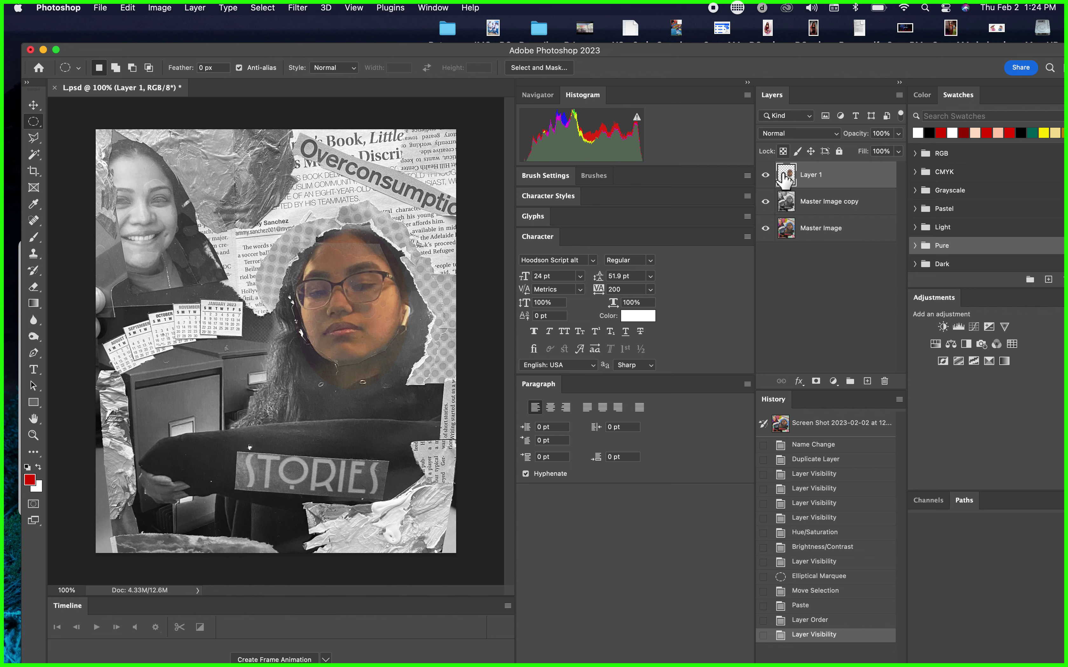
pyautogui.click(766, 175)
pyautogui.click(766, 175)
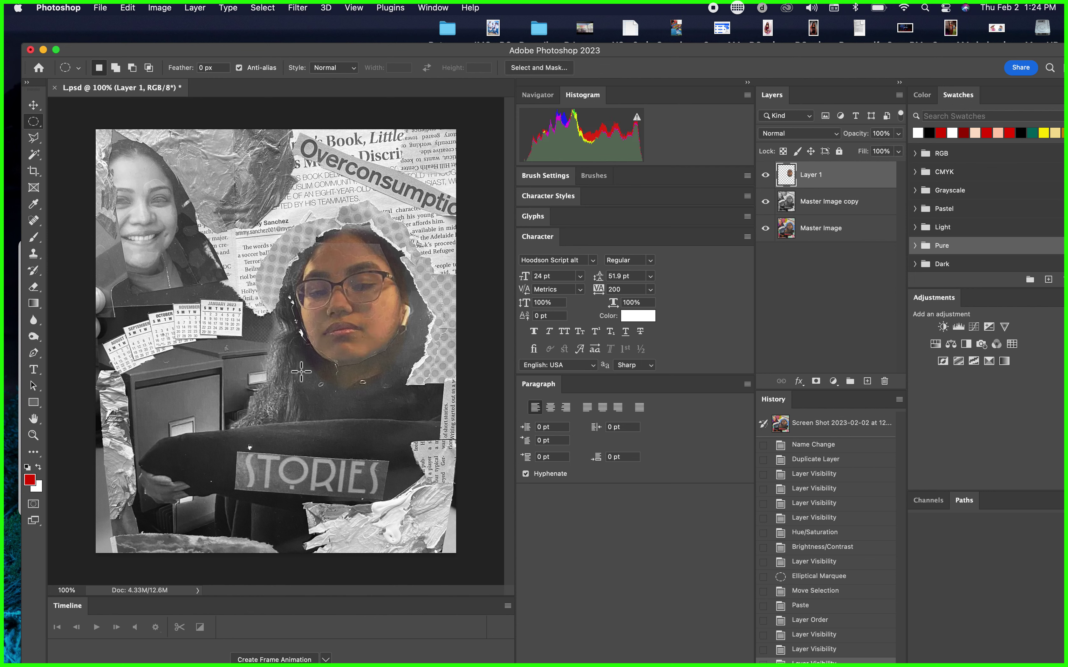
pyautogui.rightClick(865, 177)
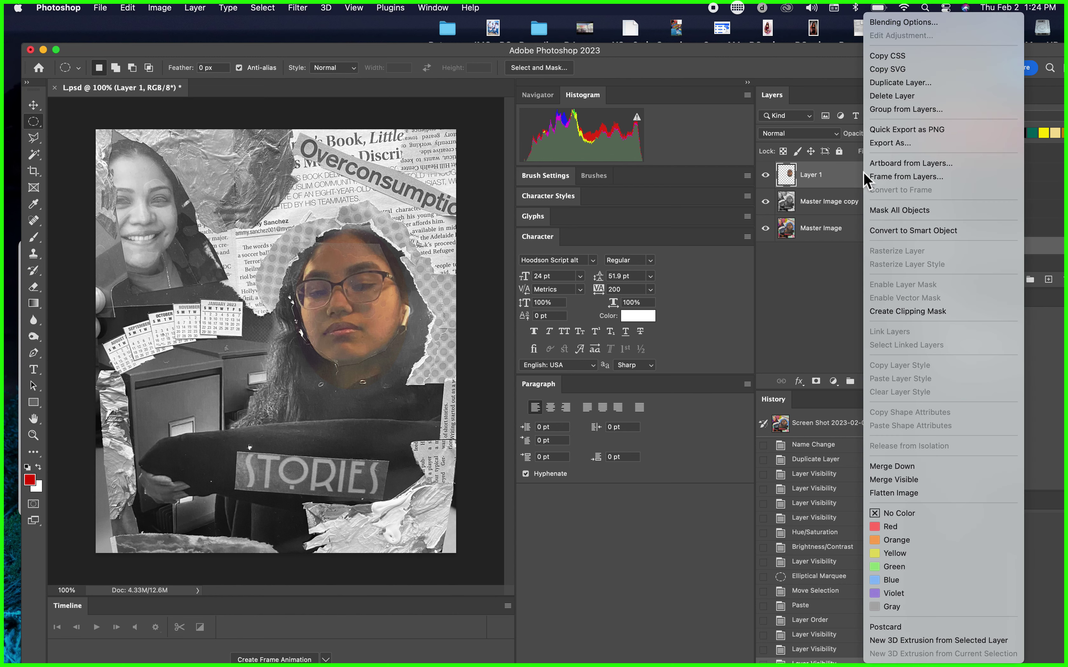
# Duplicate the face cutout layer and drag the copy down-right onto the girl's torso.
pyautogui.click(900, 82)
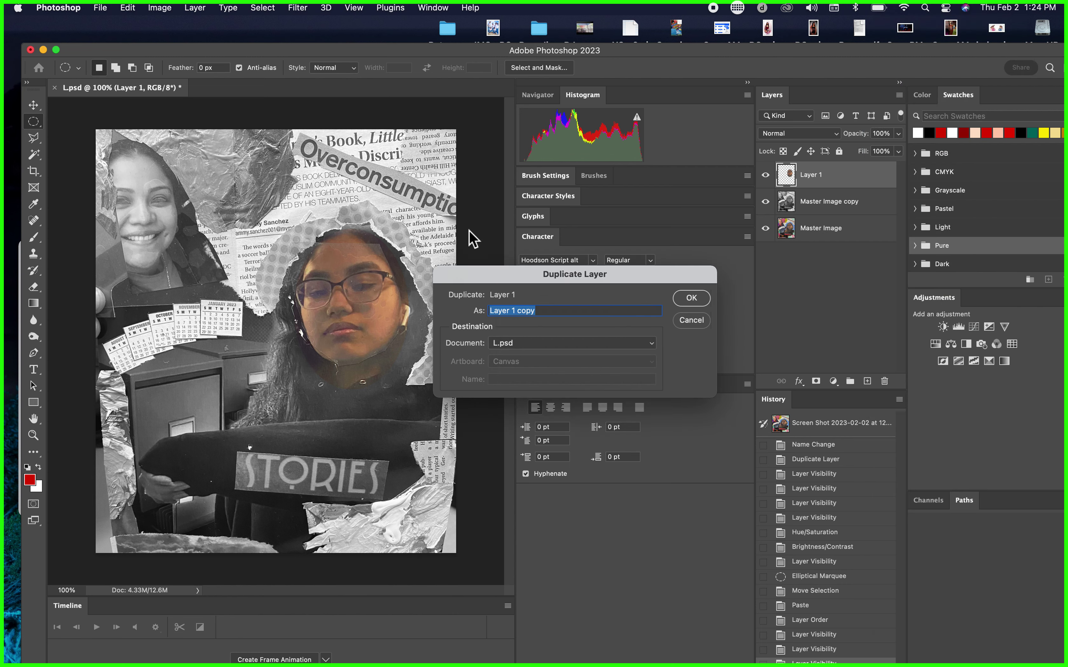
pyautogui.click(690, 300)
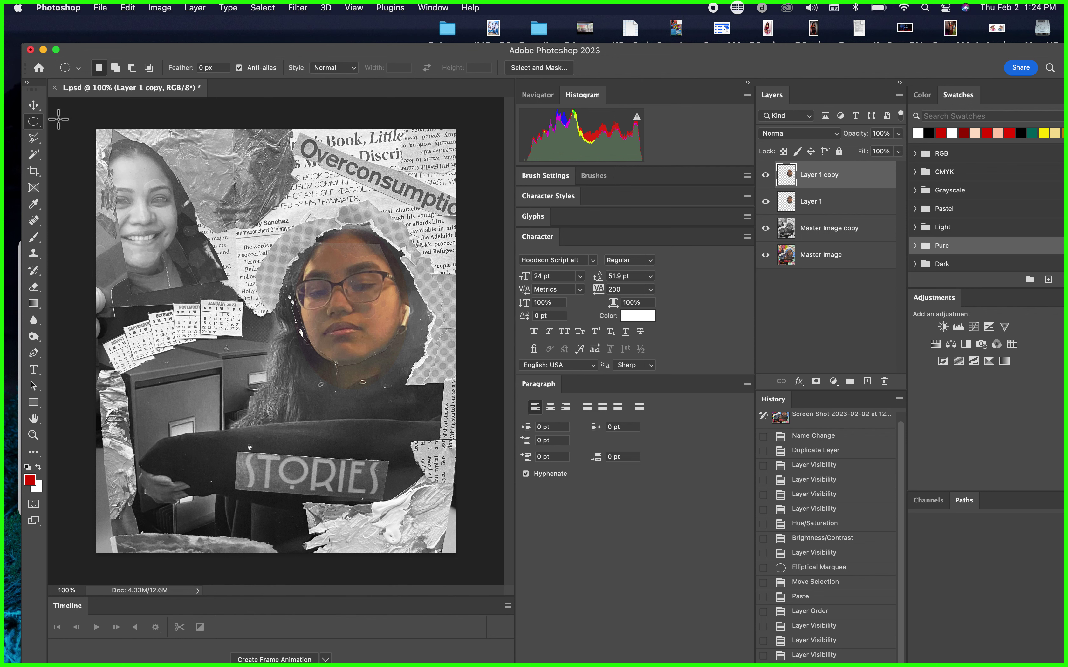
pyautogui.click(34, 105)
pyautogui.moveTo(379, 284); pyautogui.dragTo(400, 434)
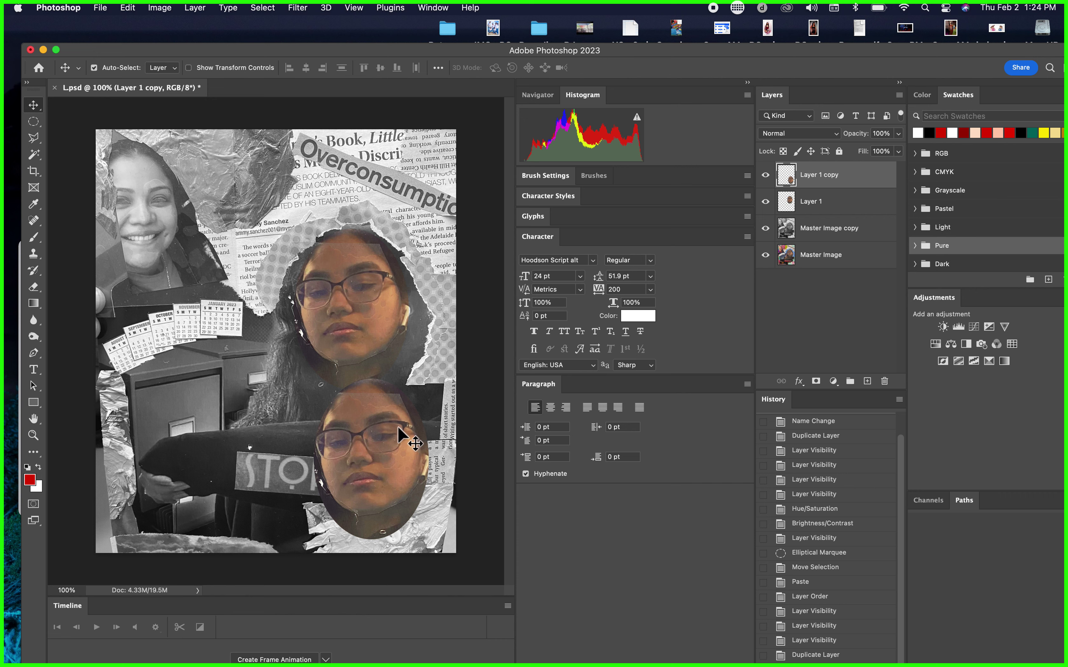
pyautogui.click(129, 9)
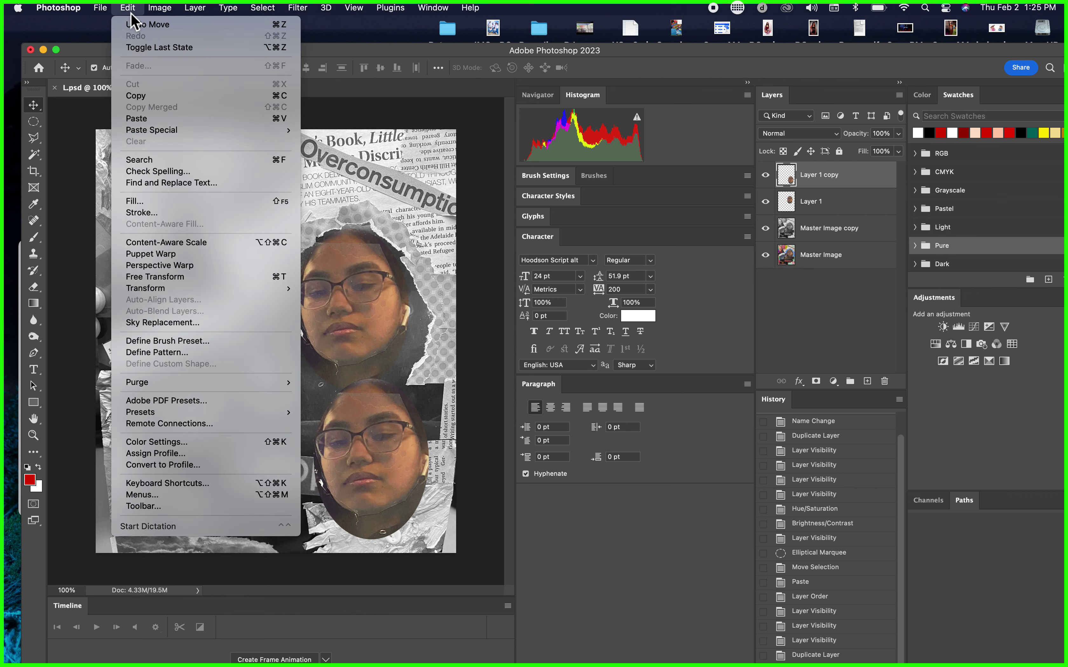
pyautogui.moveTo(172, 288)
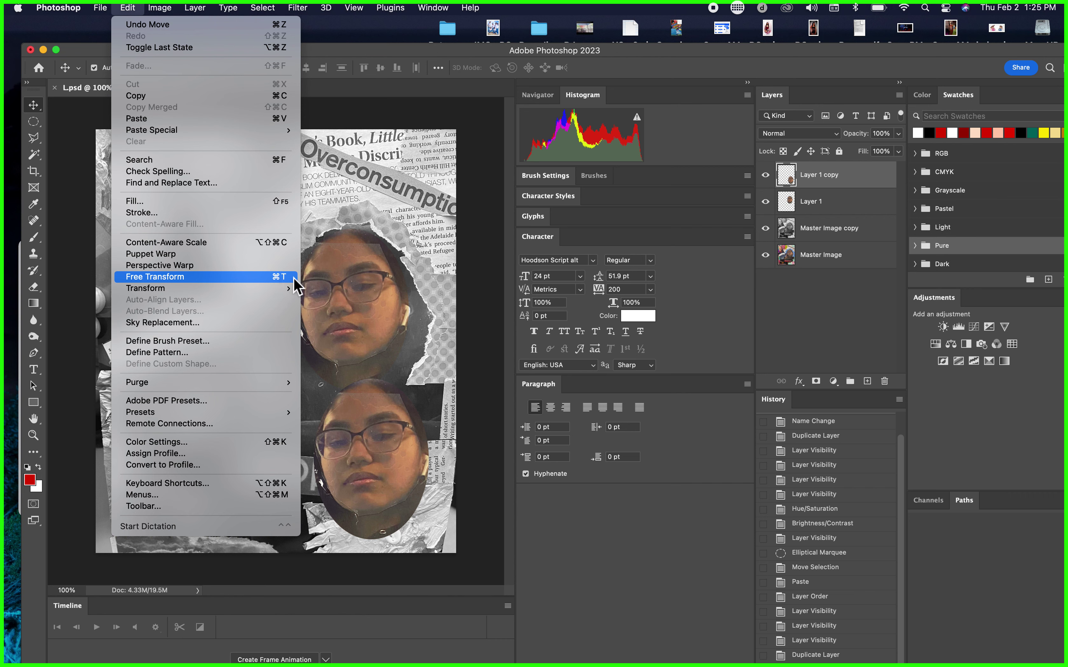
# Scale the copied face up to about 170% with Free Transform and shift it lower right.
pyautogui.click(283, 277)
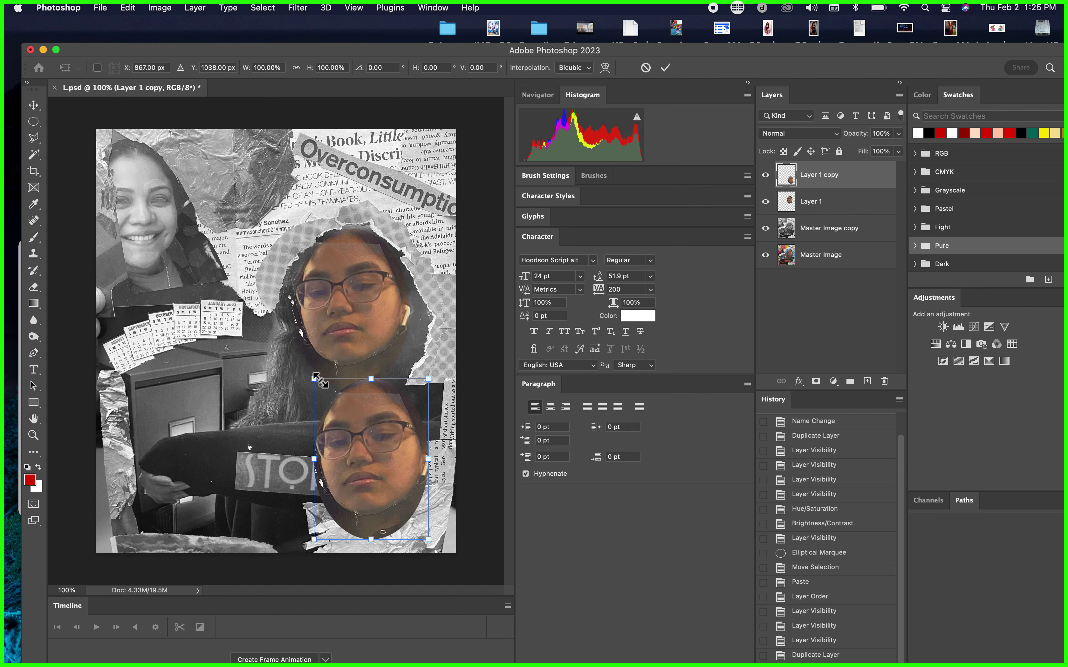
pyautogui.moveTo(314, 379); pyautogui.dragTo(267, 361)
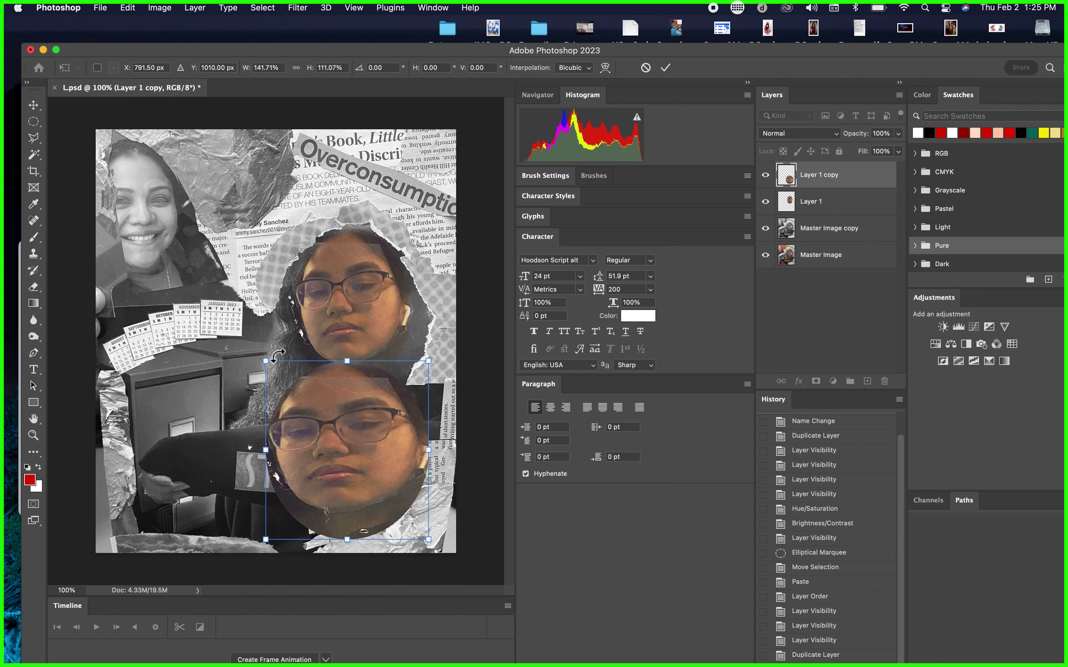
pyautogui.click(34, 105)
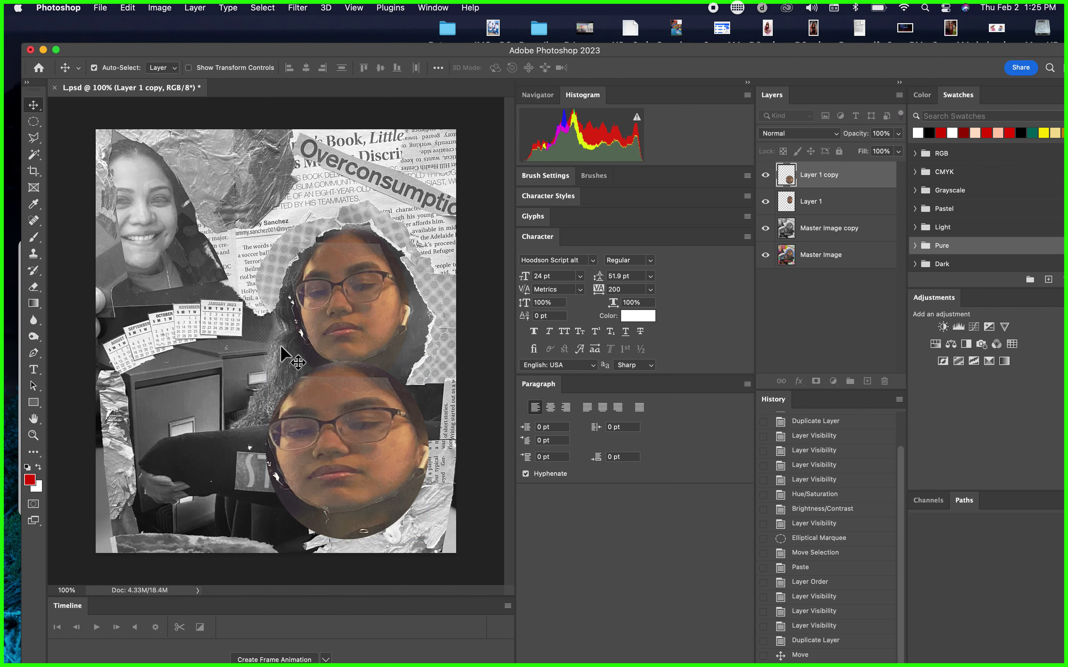
pyautogui.moveTo(348, 401); pyautogui.dragTo(373, 463)
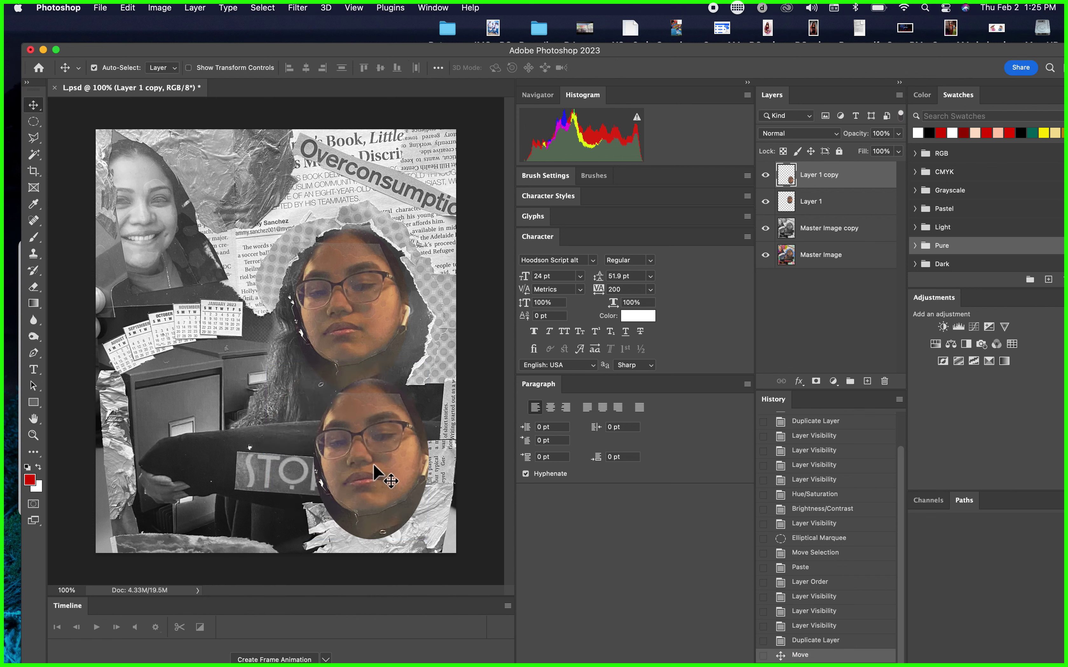
pyautogui.hotkey('ctrl', 't')
pyautogui.moveTo(317, 384); pyautogui.dragTo(216, 286)
pyautogui.press('Return')
pyautogui.moveTo(353, 426); pyautogui.dragTo(419, 499)
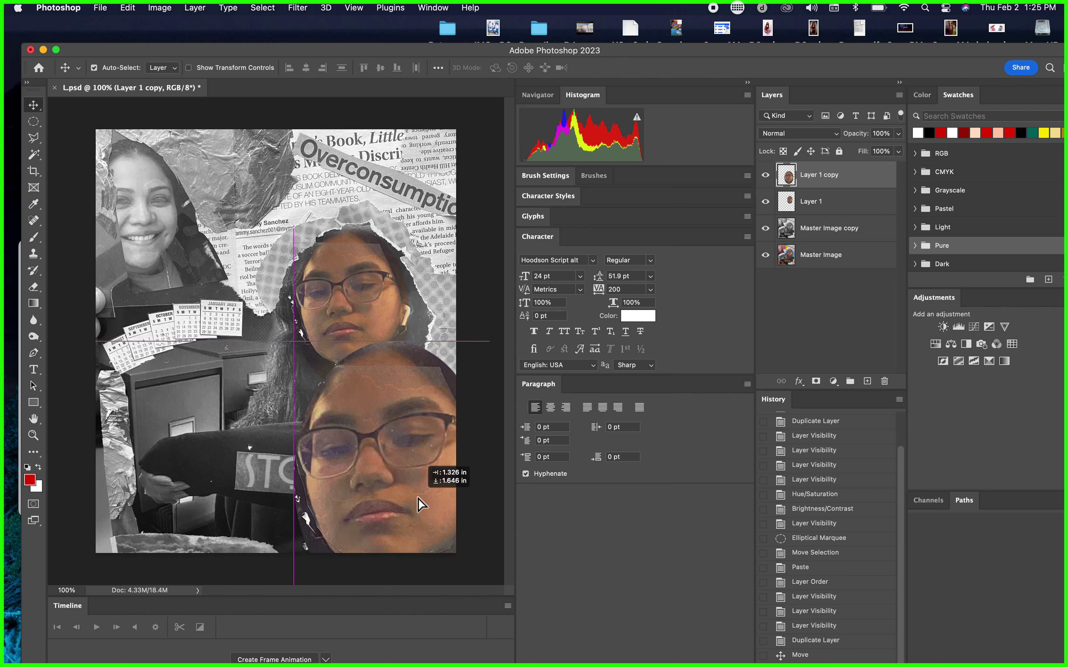
pyautogui.press('super+z')
pyautogui.click(128, 9)
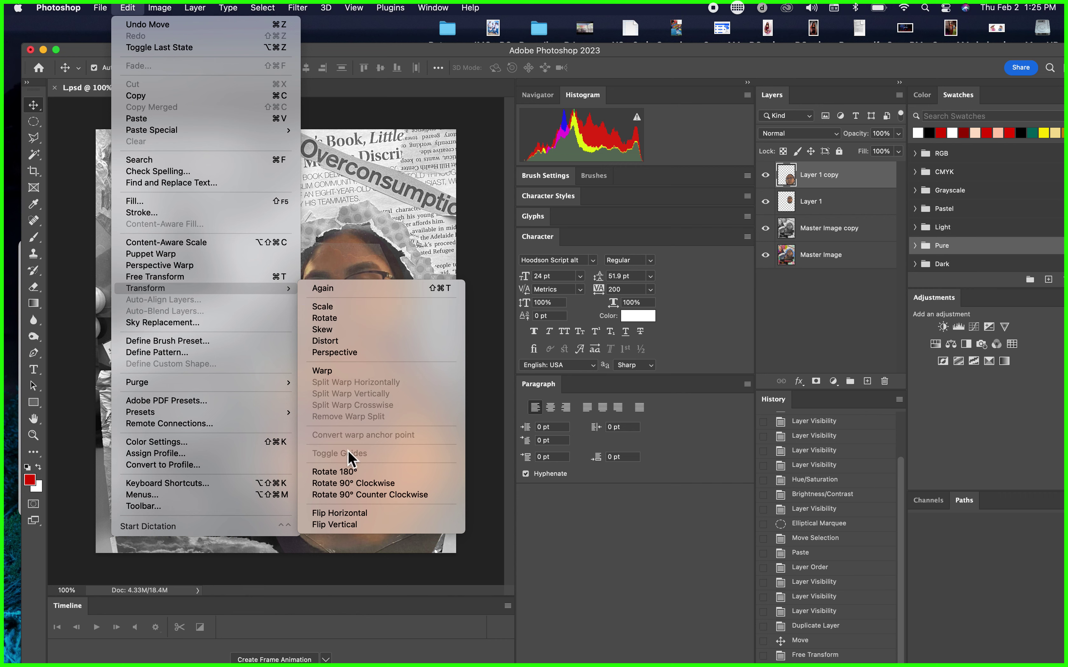
# Flip the copied face horizontally and snap it into the collage's lower-left corner.
pyautogui.click(348, 514)
pyautogui.moveTo(363, 474); pyautogui.dragTo(159, 480)
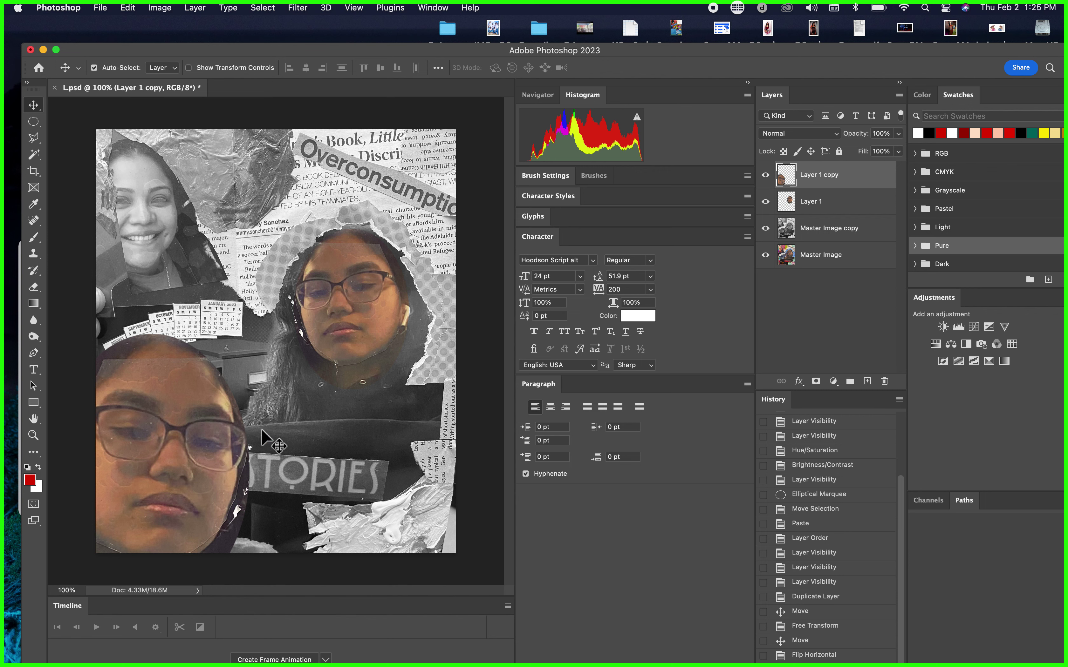
pyautogui.moveTo(210, 467)
pyautogui.mouseDown()
pyautogui.moveTo(179, 465)
pyautogui.moveTo(192, 458)
pyautogui.mouseUp()
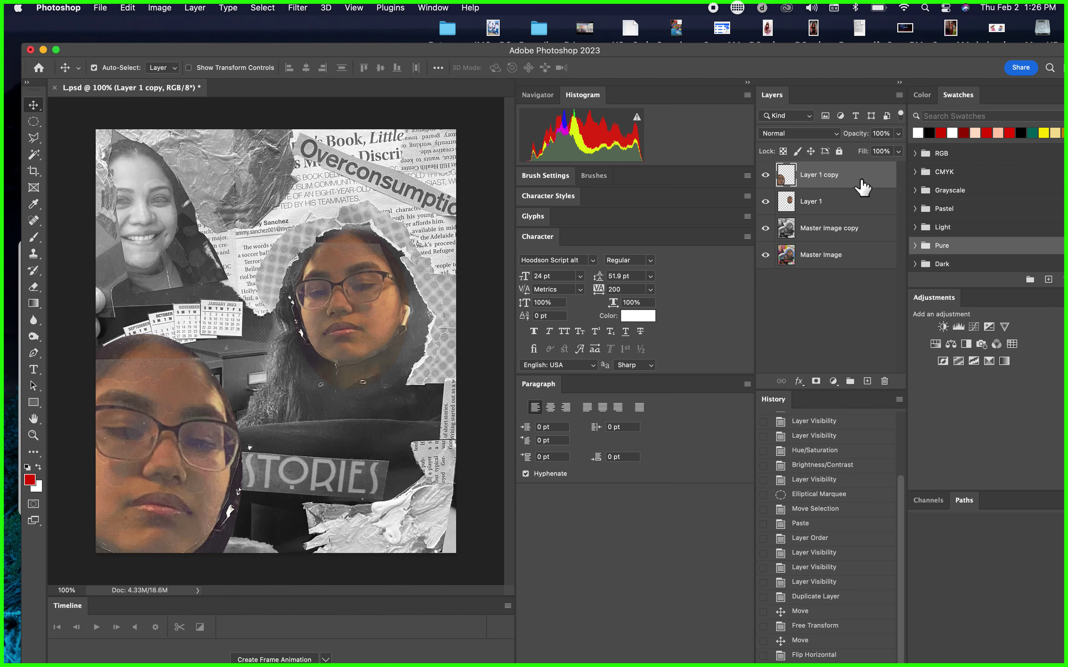
pyautogui.click(837, 136)
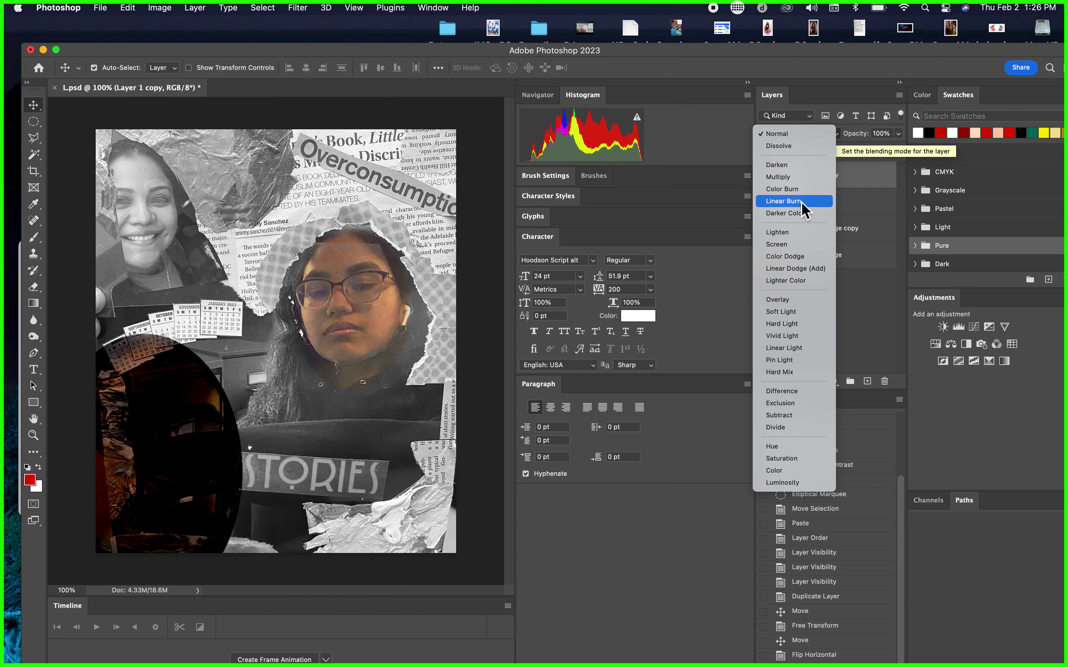
# Set Layer 1 copy's blend mode to Lighten so the collage shows through the mirrored face.
pyautogui.click(798, 232)
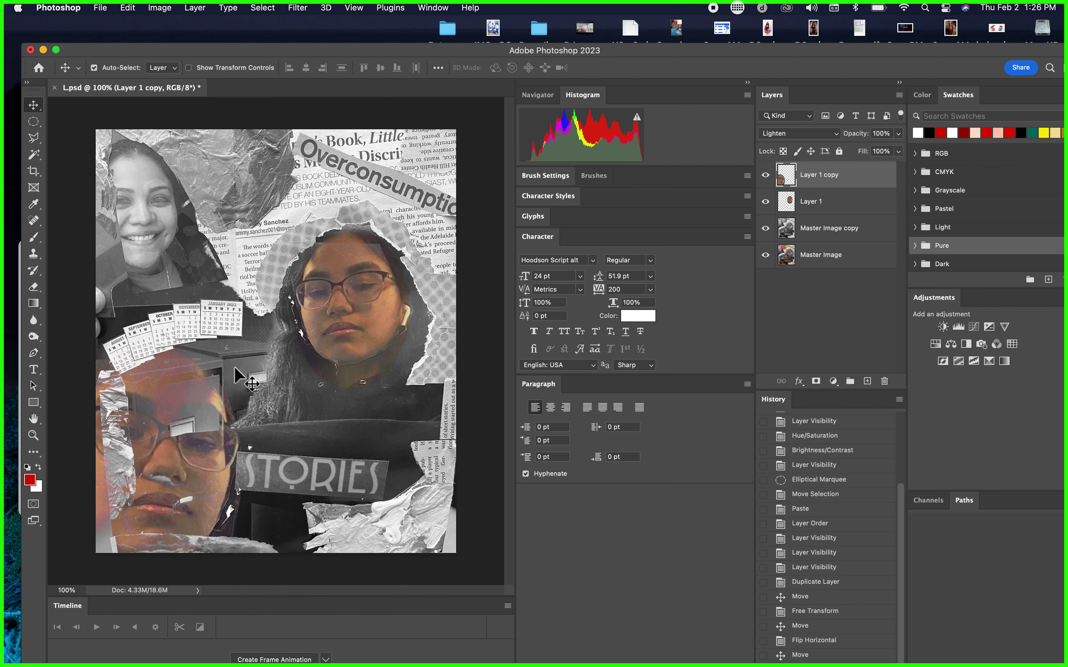
# Clone Stamp the November calendar onto Master Image copy, painting copies above October.
pyautogui.click(35, 259)
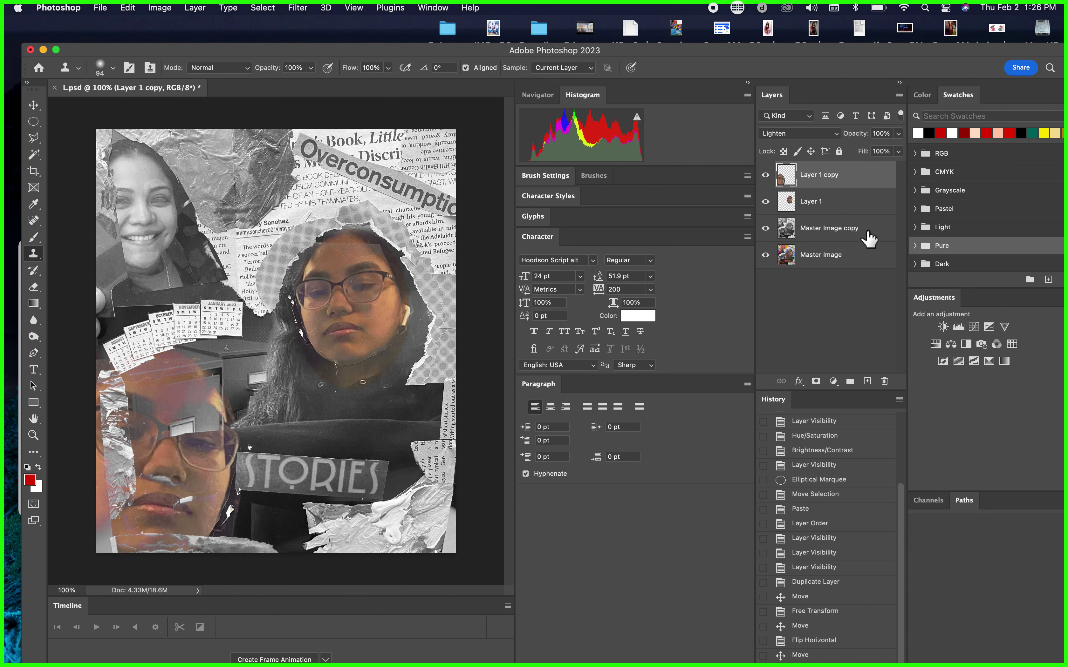
pyautogui.click(880, 229)
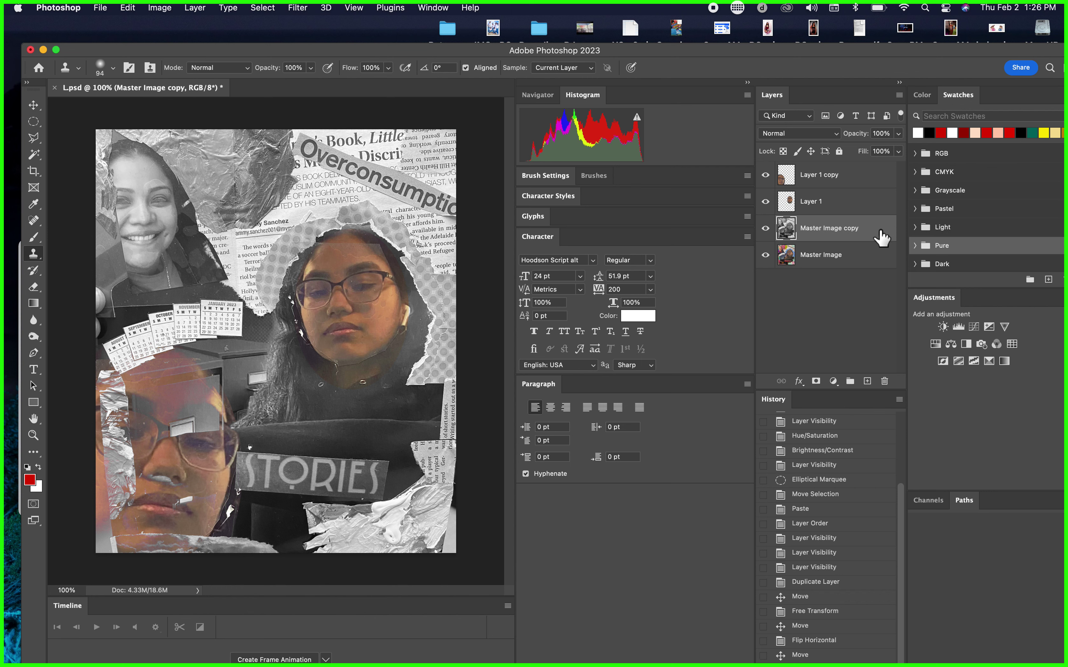
pyautogui.keyDown('alt'); pyautogui.click(197, 325); pyautogui.keyUp('alt')
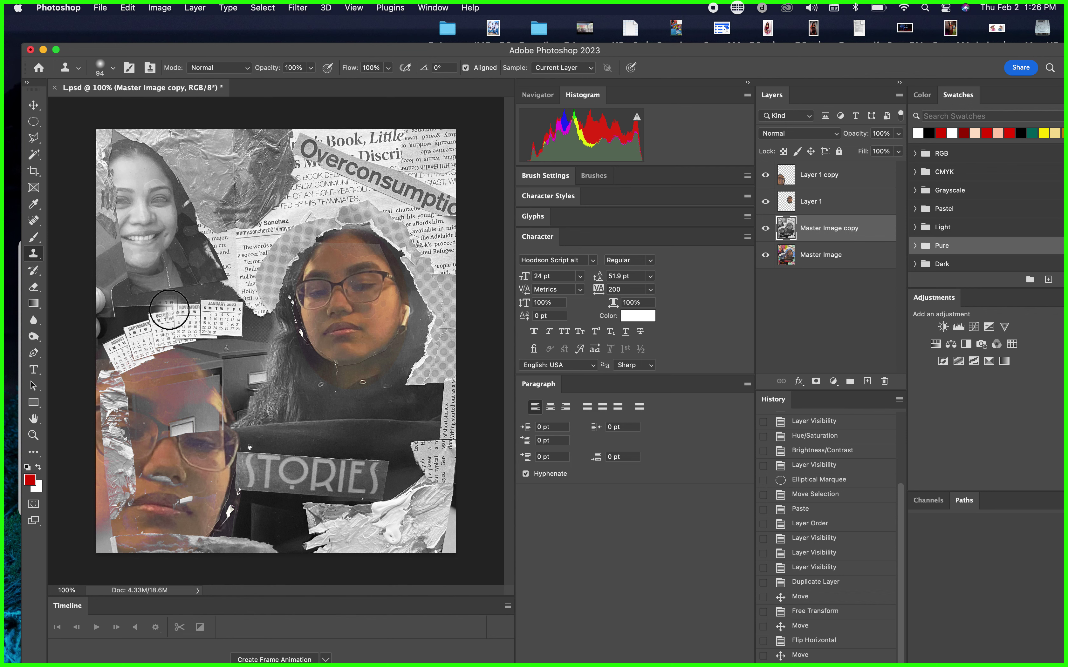
pyautogui.click(165, 305)
pyautogui.click(164, 306)
pyautogui.click(164, 306)
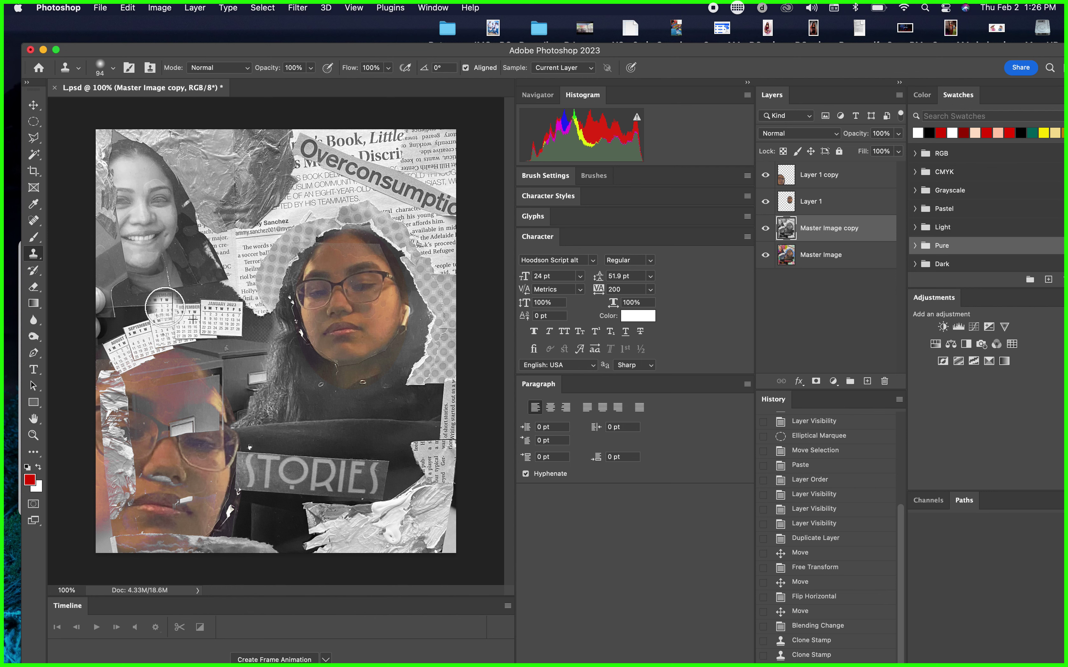
pyautogui.moveTo(123, 335); pyautogui.dragTo(178, 326)
# Resample the calendars and stamp cloned calendar pages across the left area.
pyautogui.keyDown('alt'); pyautogui.click(169, 326); pyautogui.keyUp('alt')
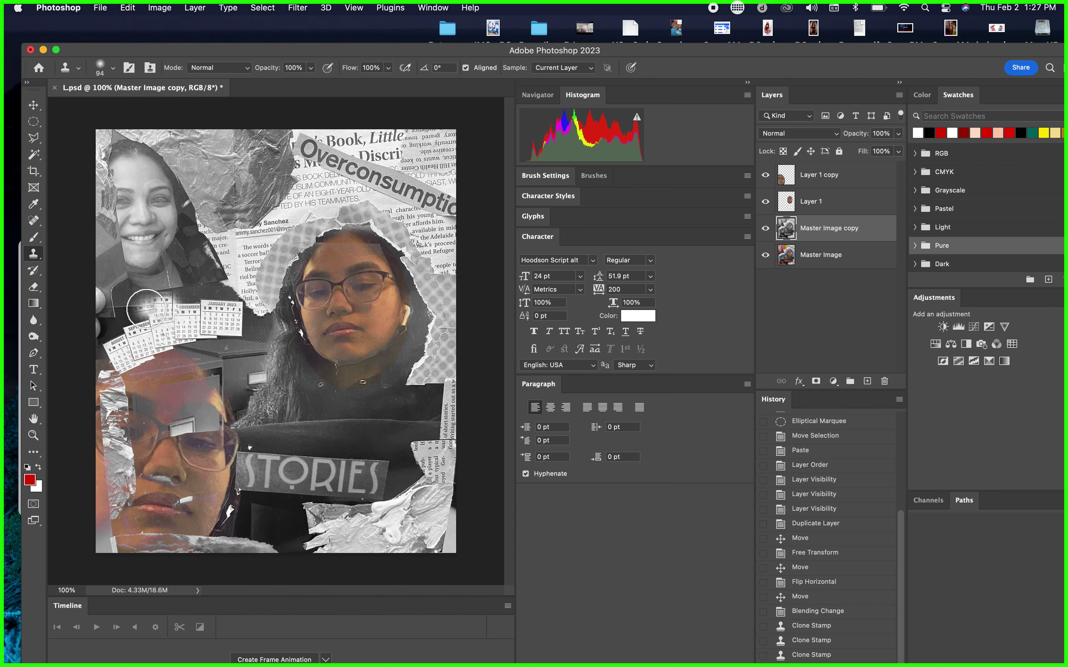
pyautogui.click(142, 310)
pyautogui.click(139, 313)
pyautogui.click(135, 316)
pyautogui.click(132, 320)
pyautogui.click(130, 324)
pyautogui.click(128, 325)
pyautogui.click(120, 328)
pyautogui.click(115, 331)
pyautogui.click(111, 335)
pyautogui.click(106, 338)
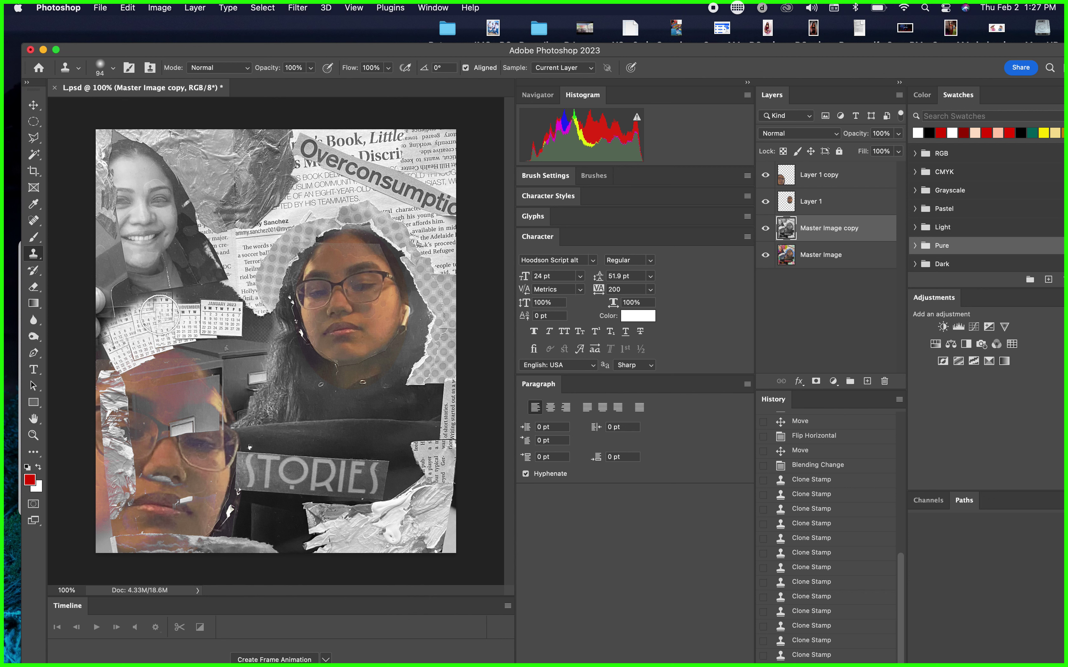
# Clone more calendar content above the January calendar and near the 2023 header.
pyautogui.keyDown('alt'); pyautogui.click(207, 325); pyautogui.keyUp('alt')
pyautogui.click(200, 302)
pyautogui.click(207, 304)
pyautogui.click(207, 304)
pyautogui.click(201, 309)
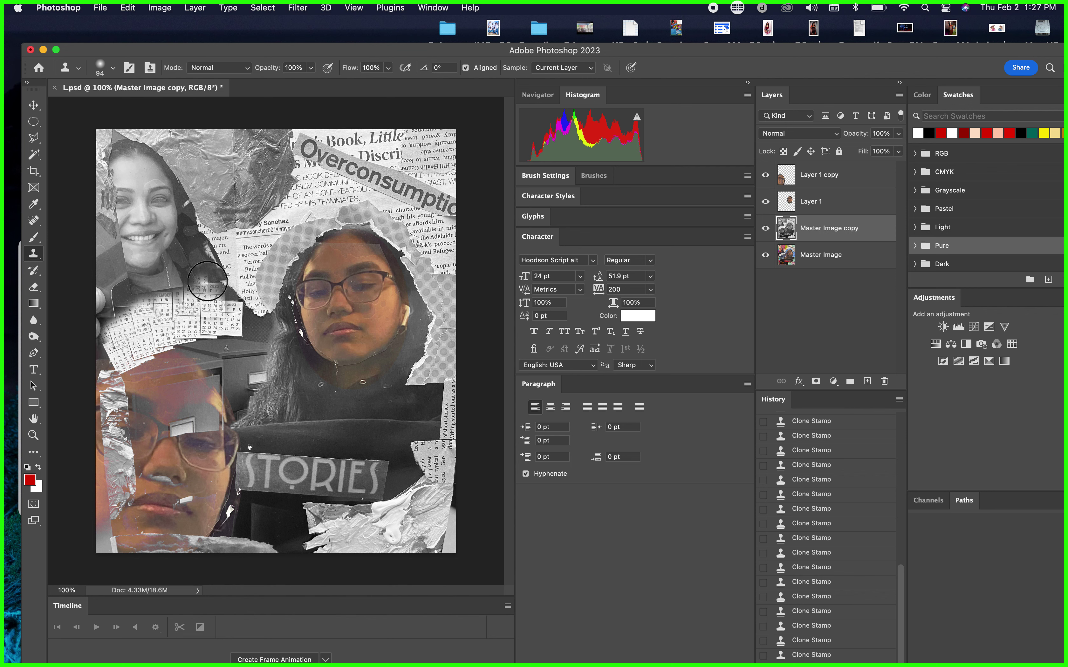
pyautogui.click(220, 287)
pyautogui.click(227, 284)
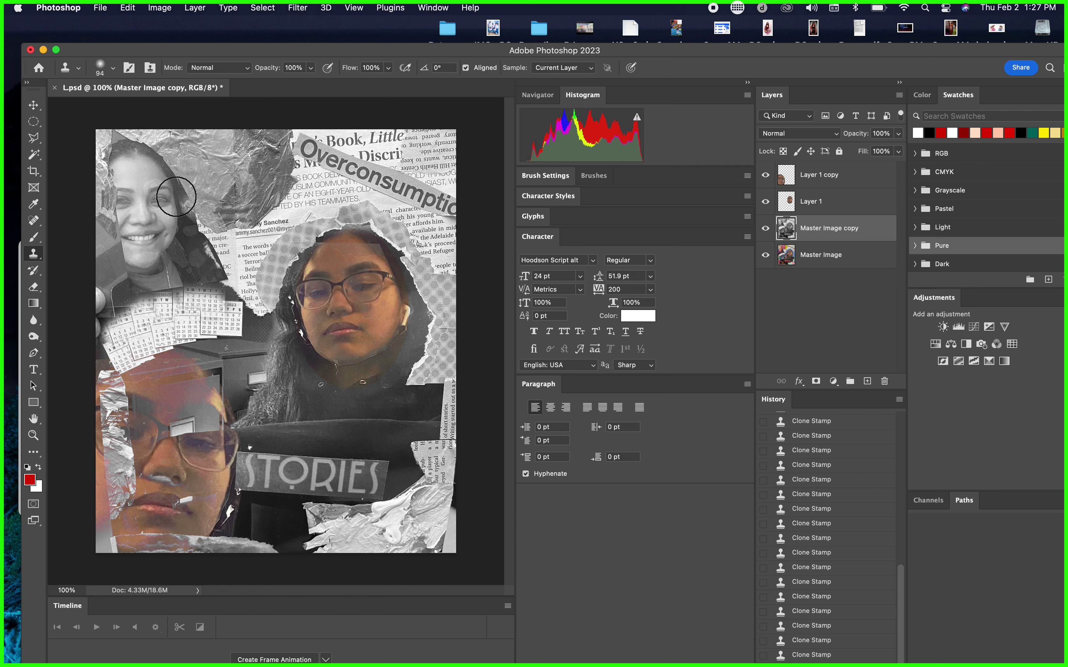
pyautogui.click(35, 125)
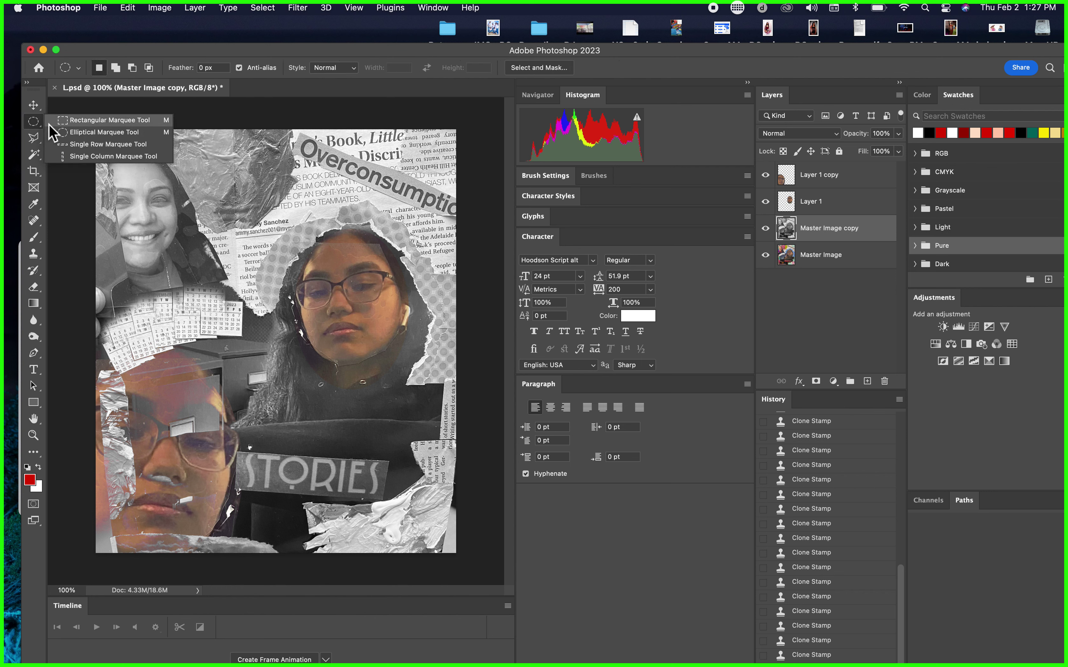
# Marquee-select a tall vertical strip down the collage, then create and undo Group 1.
pyautogui.click(88, 120)
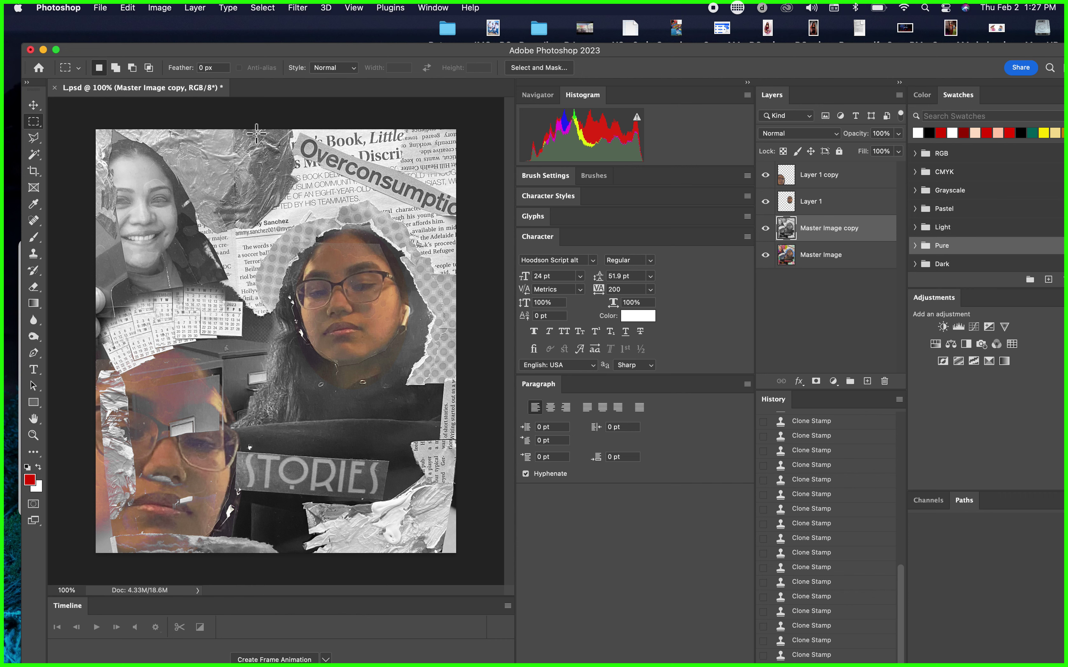
pyautogui.moveTo(259, 130); pyautogui.dragTo(298, 576)
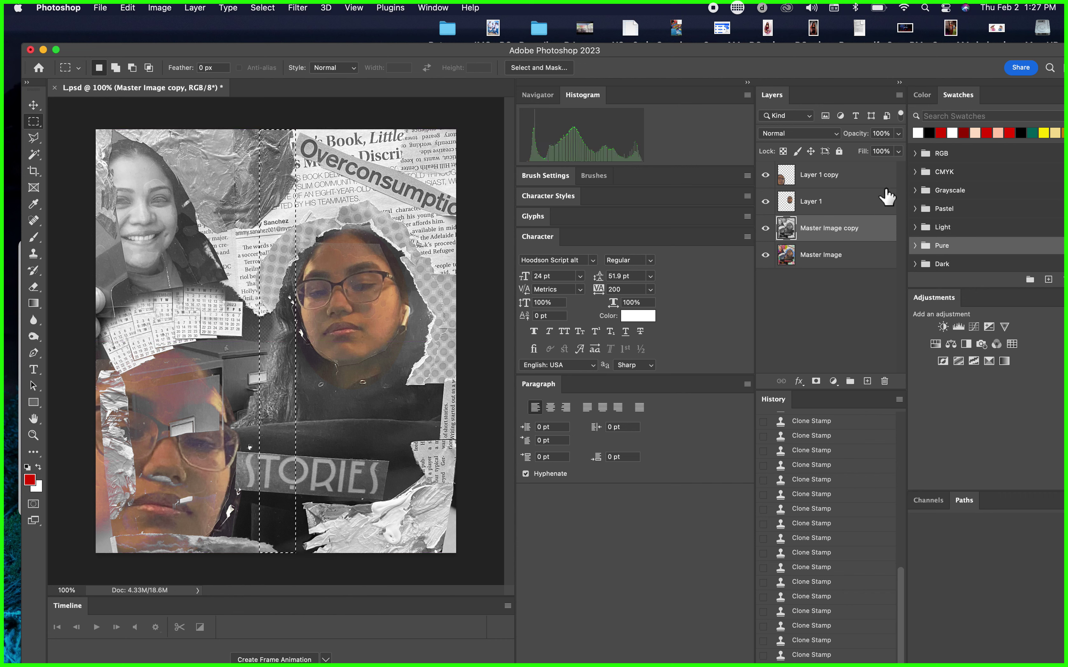
pyautogui.click(899, 95)
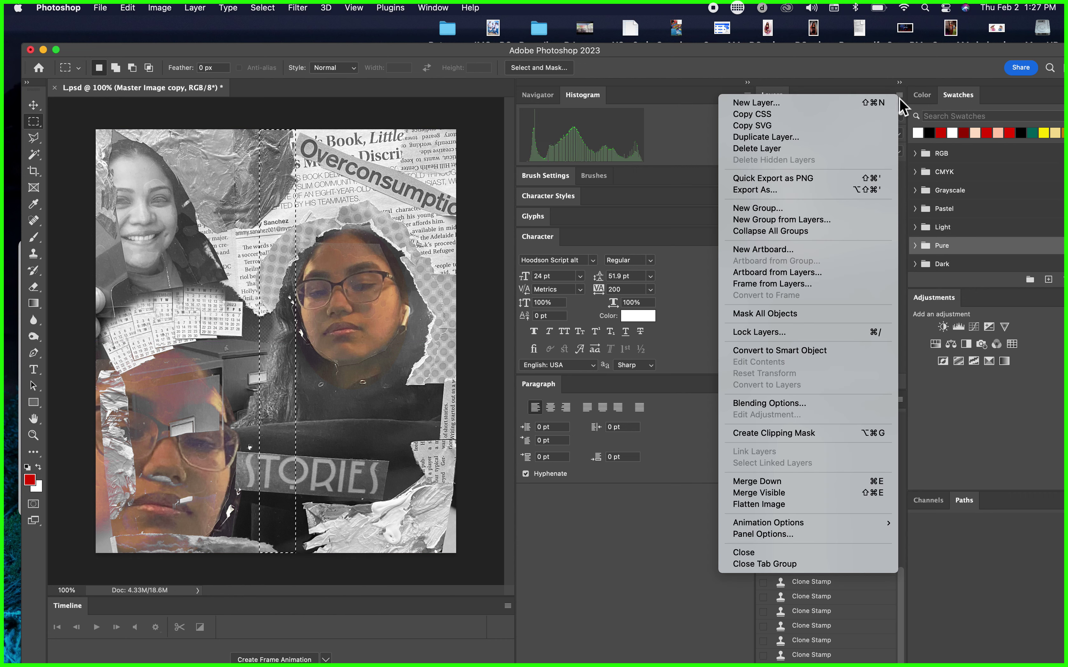
pyautogui.click(770, 209)
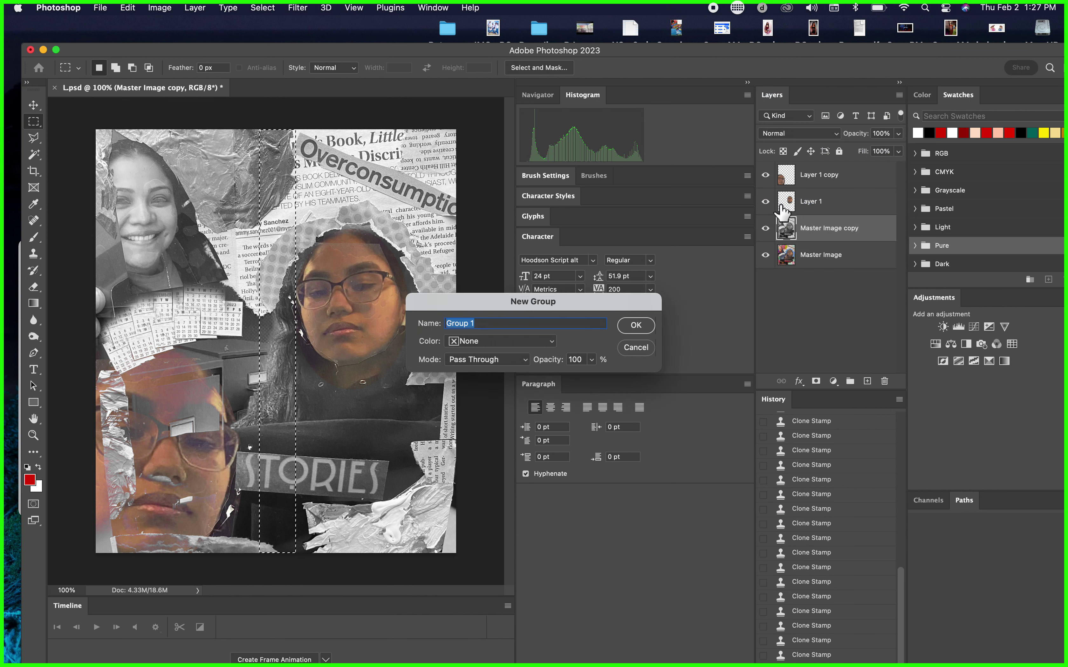
pyautogui.click(630, 328)
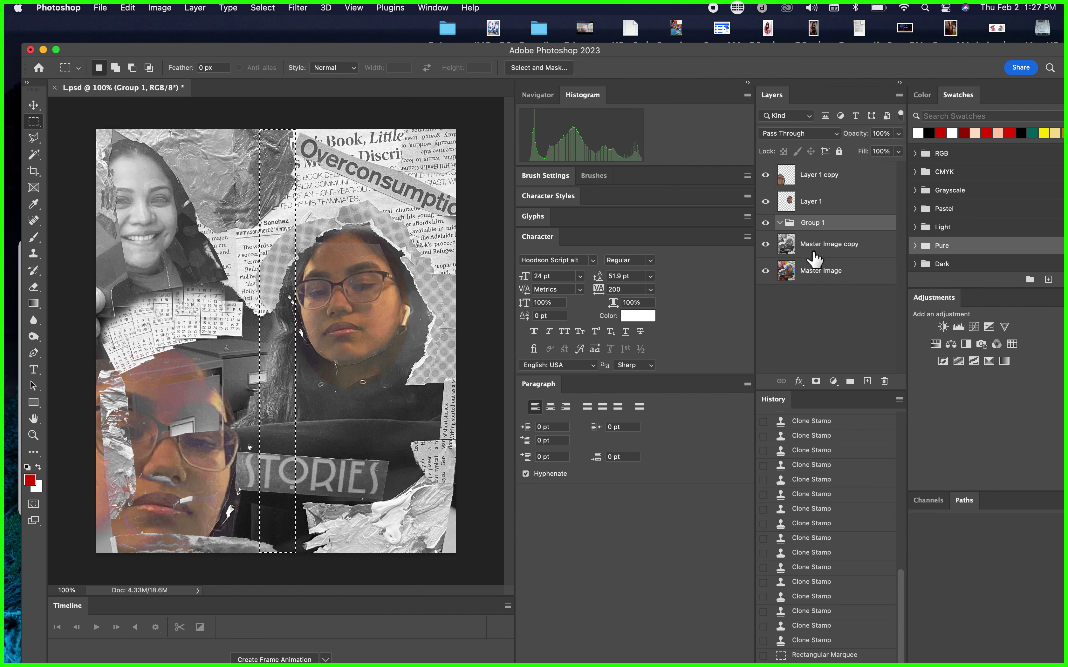
pyautogui.press('super+z')
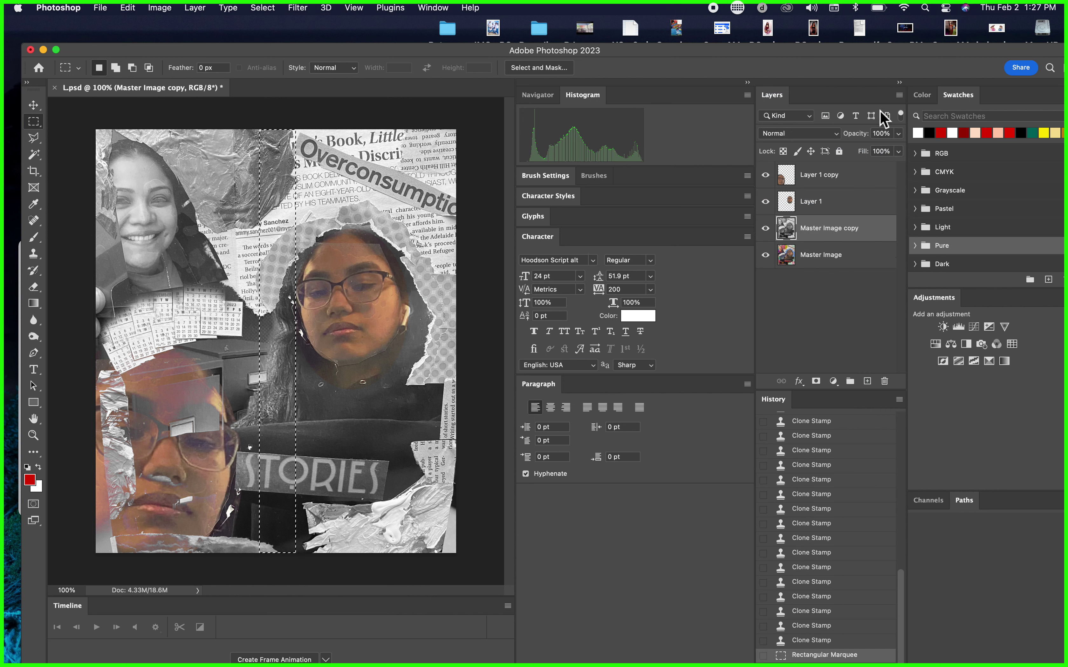
# Add a new empty Layer 2 and move it to the top of the layer stack.
pyautogui.click(899, 96)
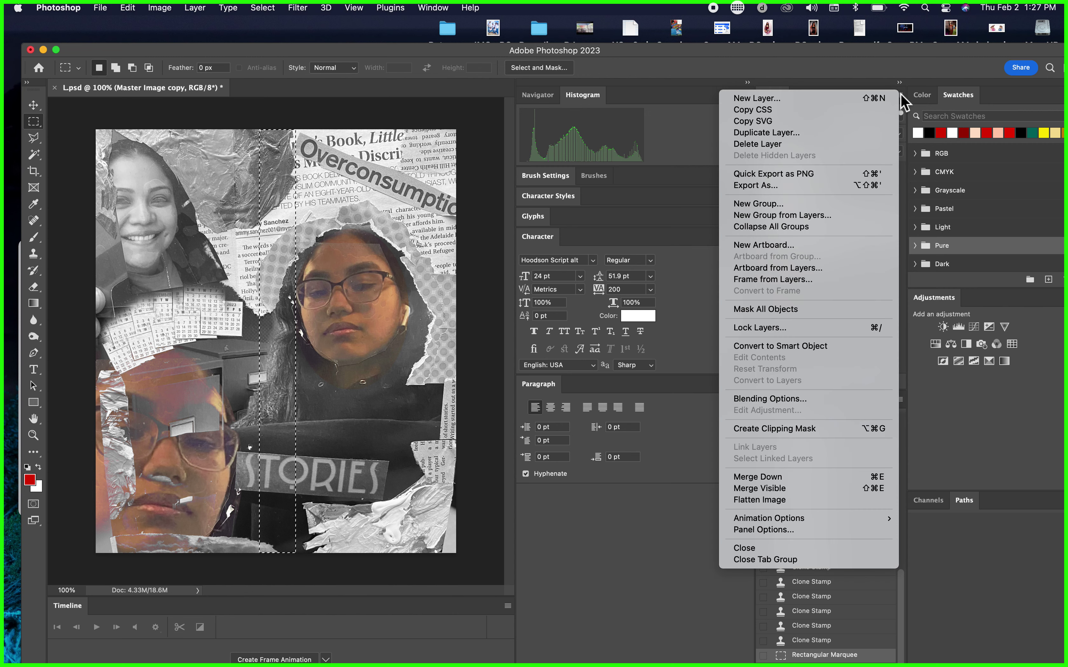
pyautogui.click(825, 99)
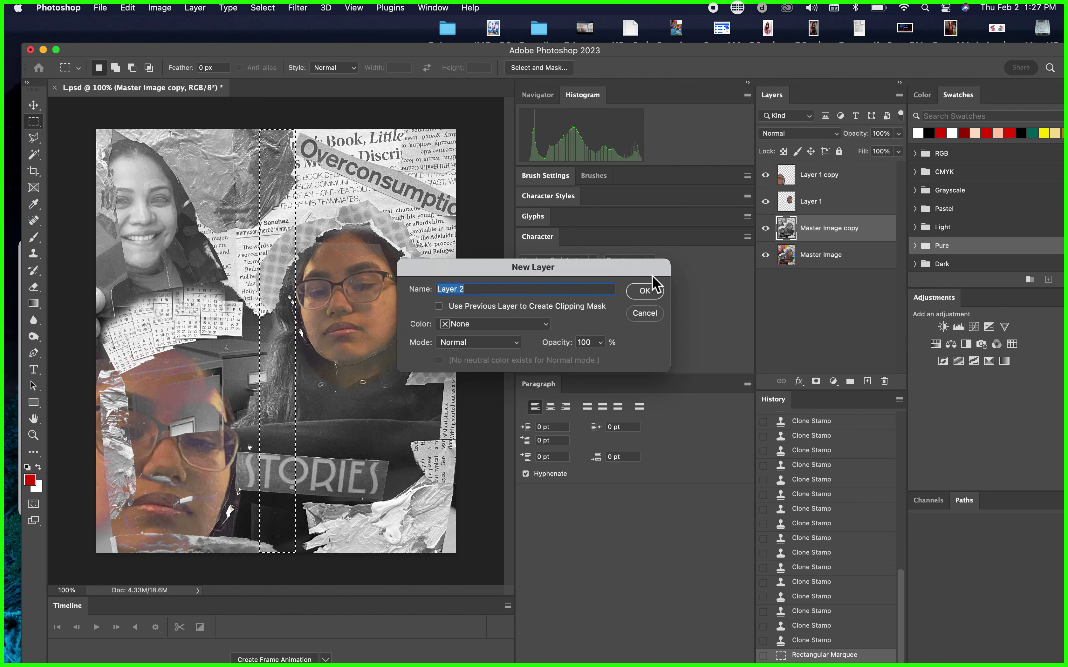
pyautogui.click(644, 291)
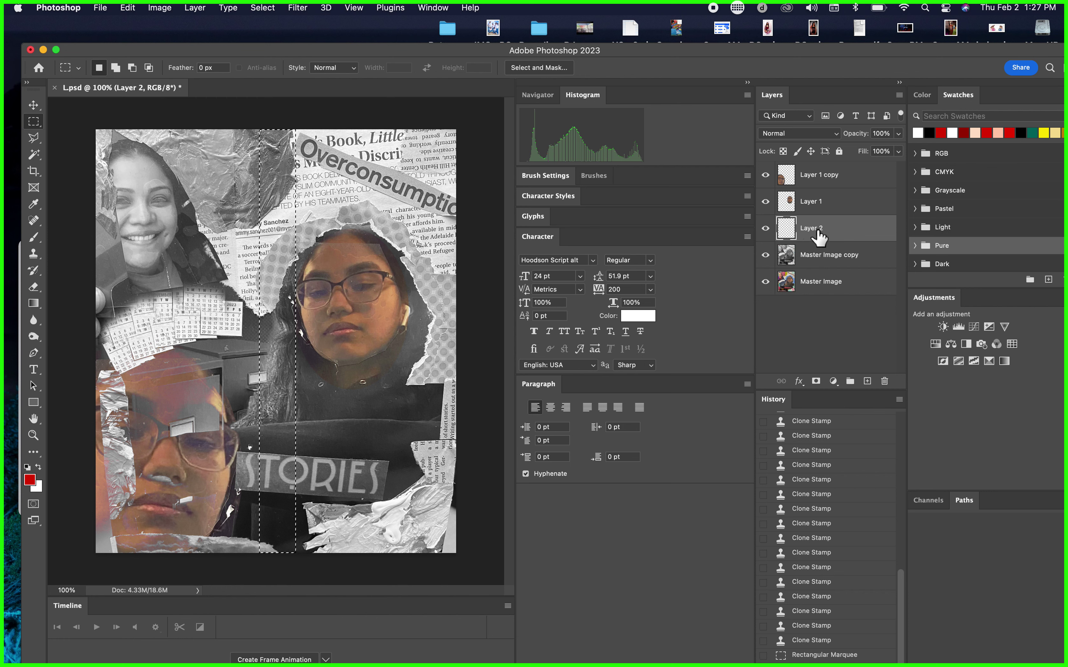
pyautogui.moveTo(848, 229); pyautogui.dragTo(849, 179)
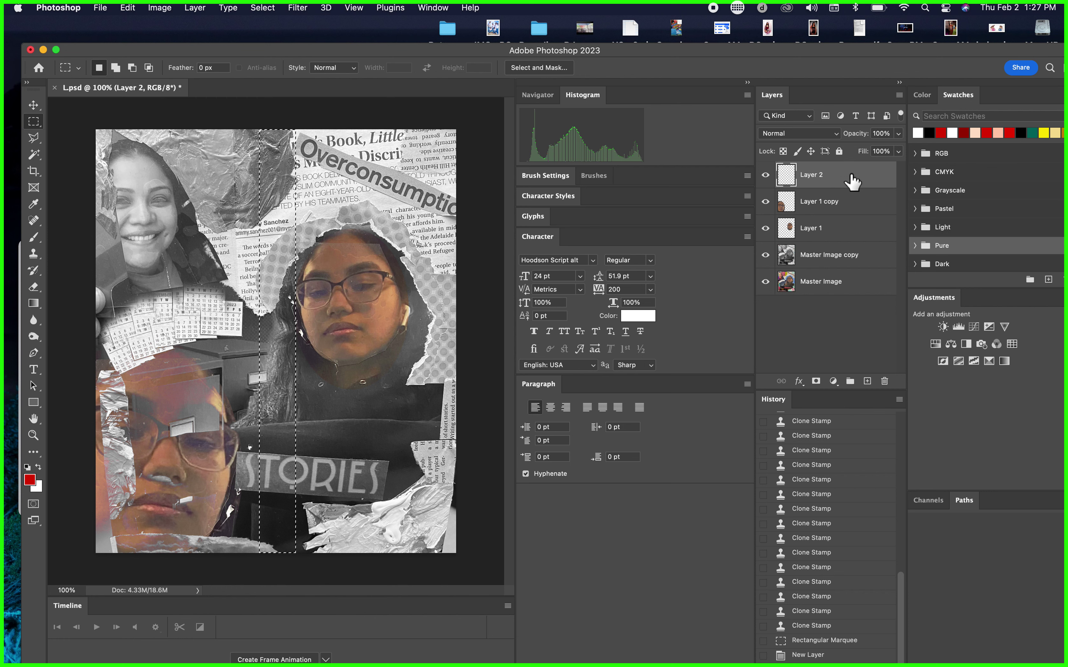
pyautogui.click(127, 7)
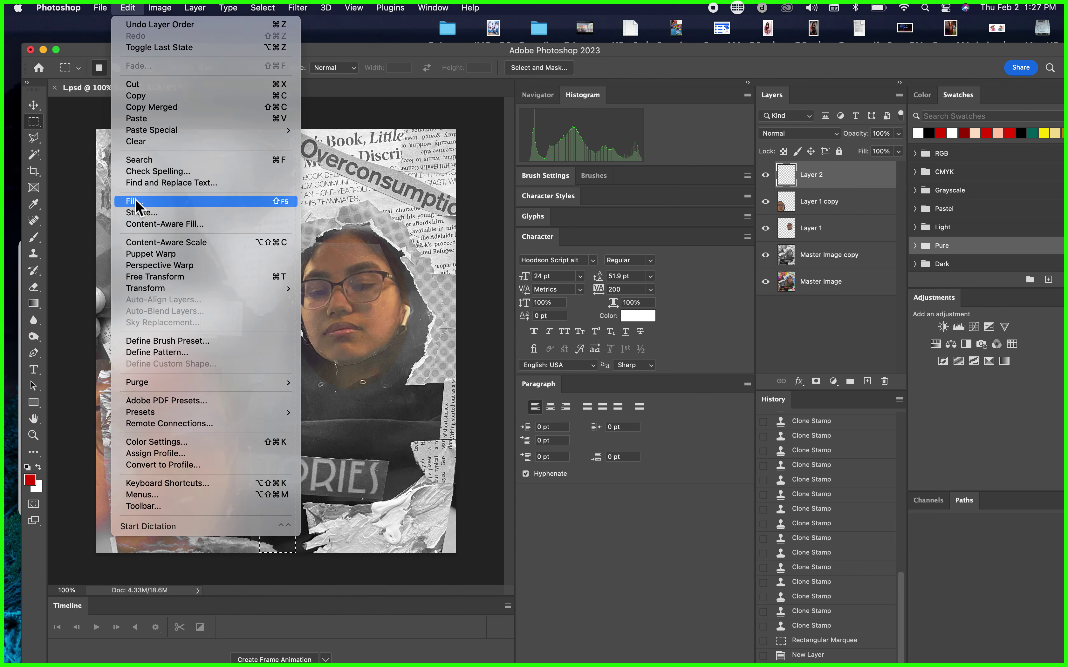
# Fill the selected strip on Layer 2 with a saturated yellow custom colour.
pyautogui.click(135, 201)
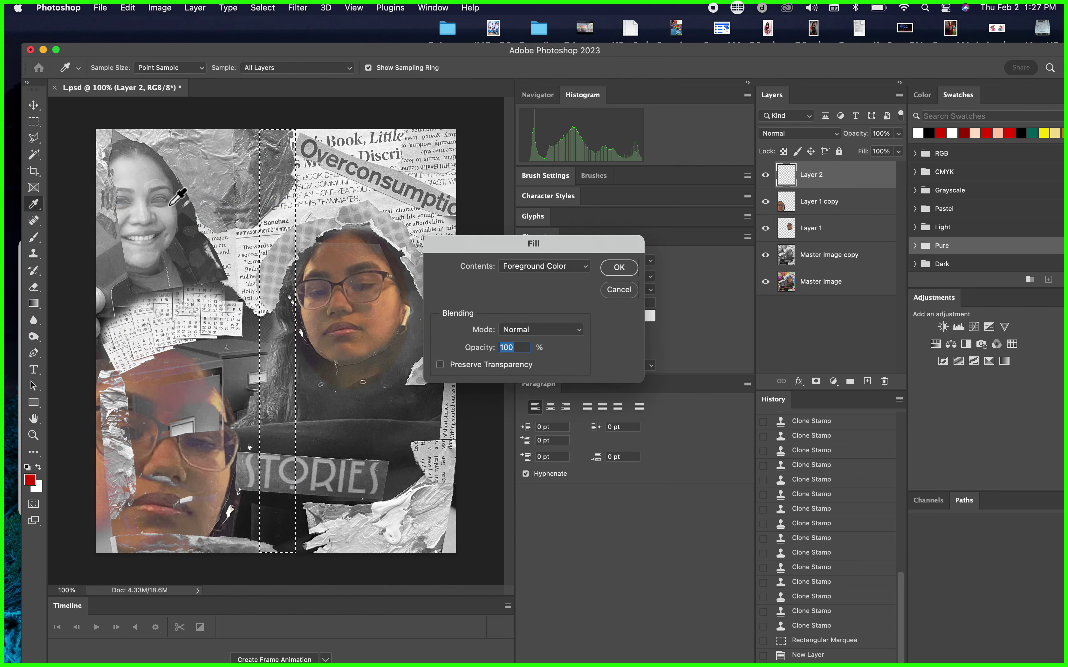
pyautogui.click(582, 269)
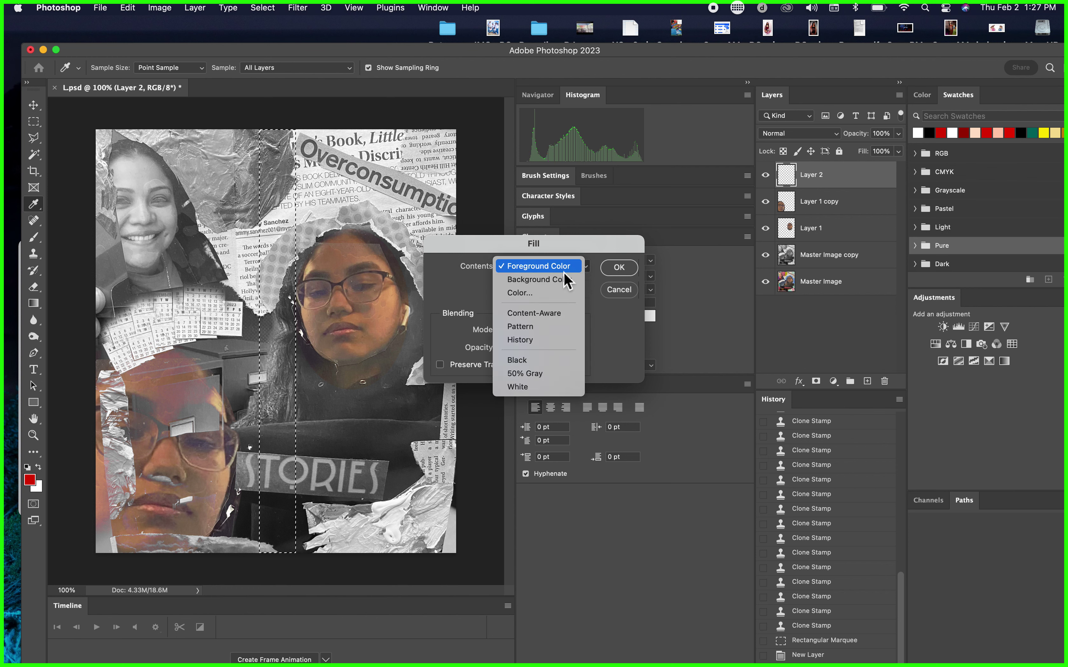
pyautogui.click(529, 295)
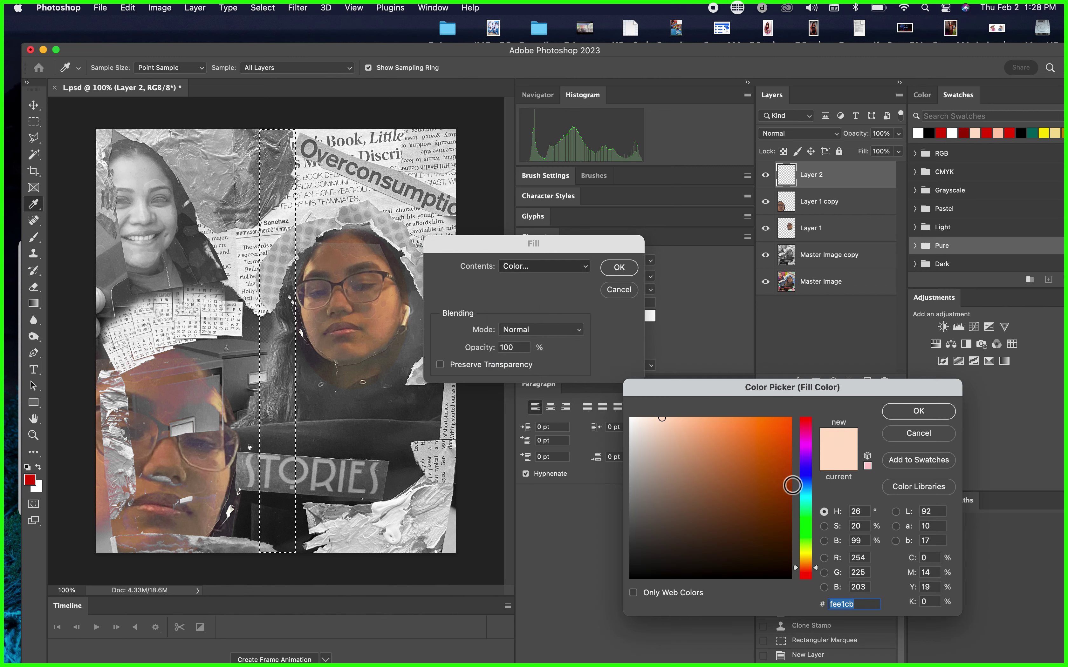
pyautogui.moveTo(807, 547); pyautogui.dragTo(805, 559)
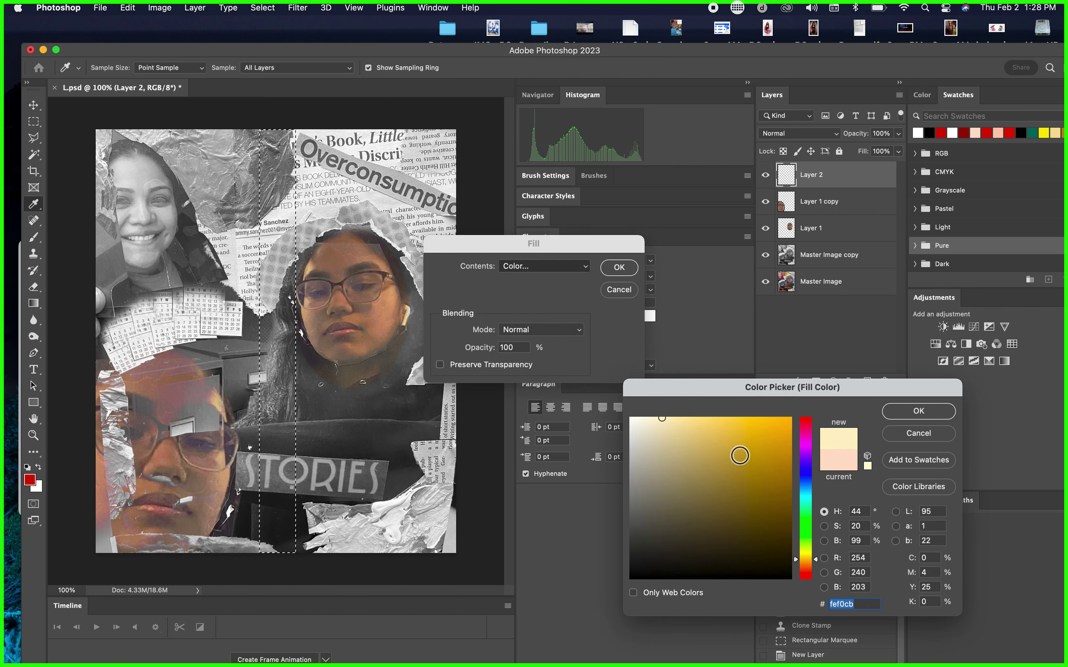
pyautogui.moveTo(739, 456); pyautogui.dragTo(787, 421)
pyautogui.click(918, 411)
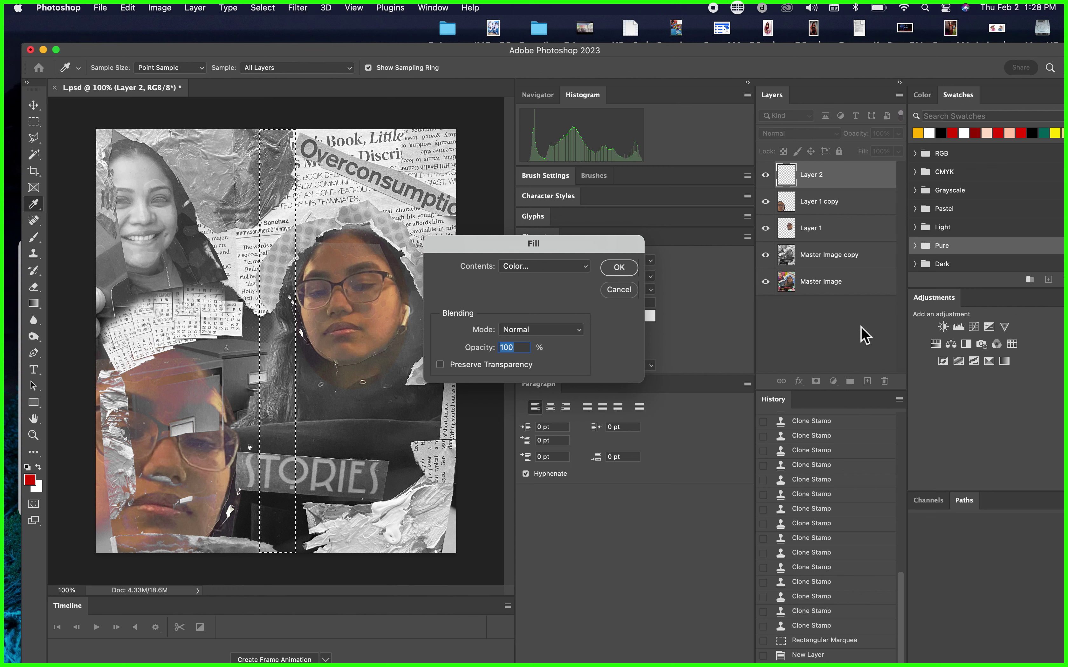
pyautogui.click(619, 267)
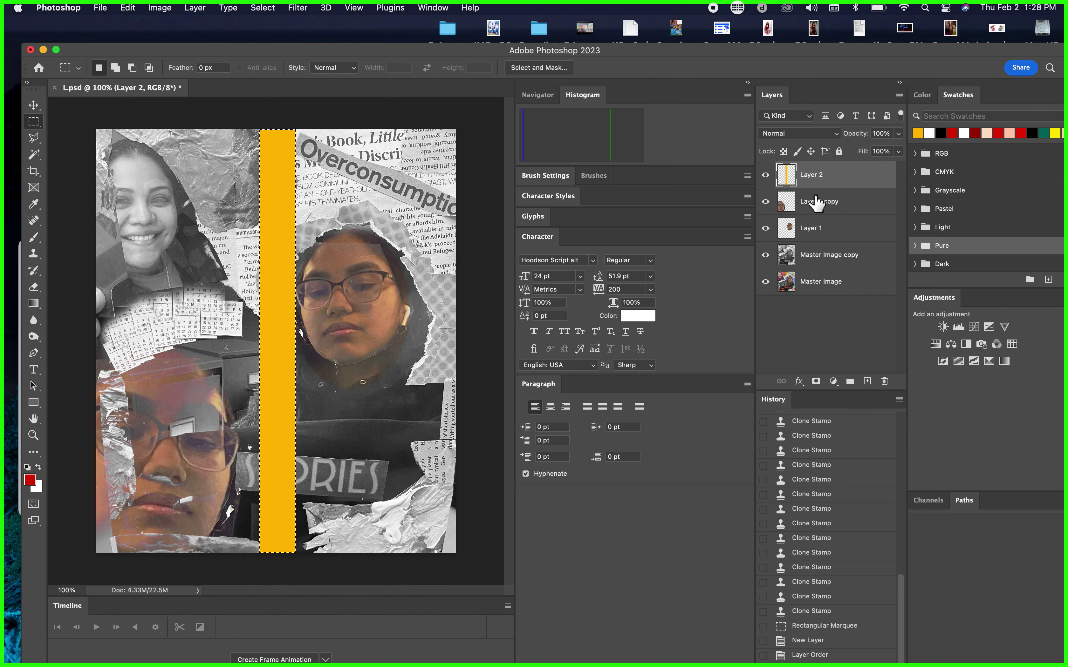
pyautogui.click(835, 134)
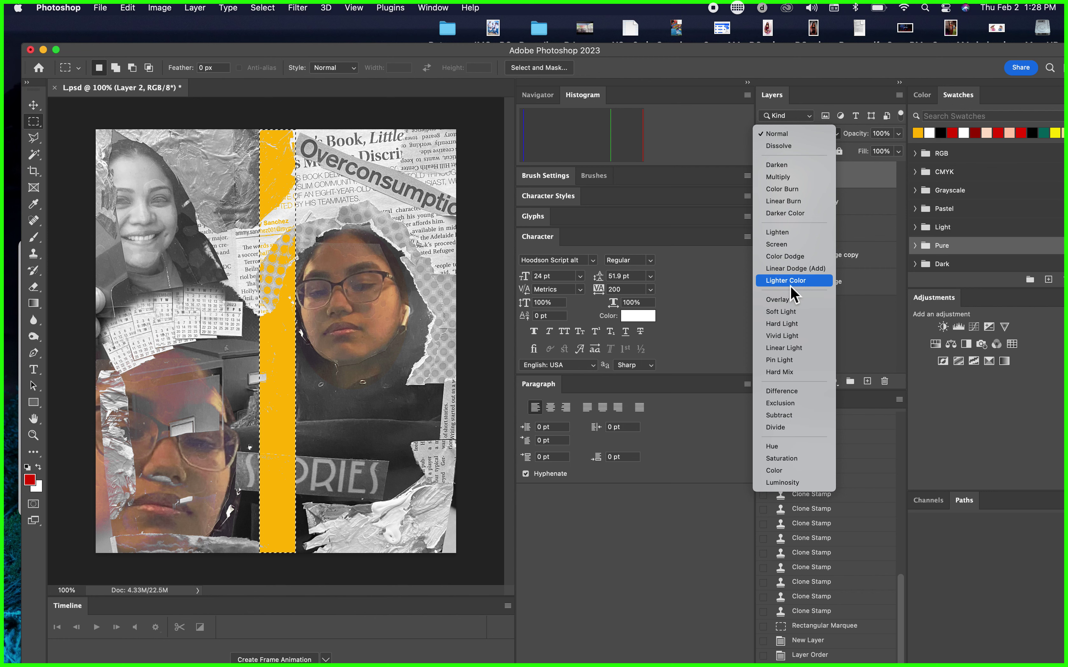
# Set Layer 2 to Soft Light, switch to the Move tool, and deselect the strip.
pyautogui.click(781, 315)
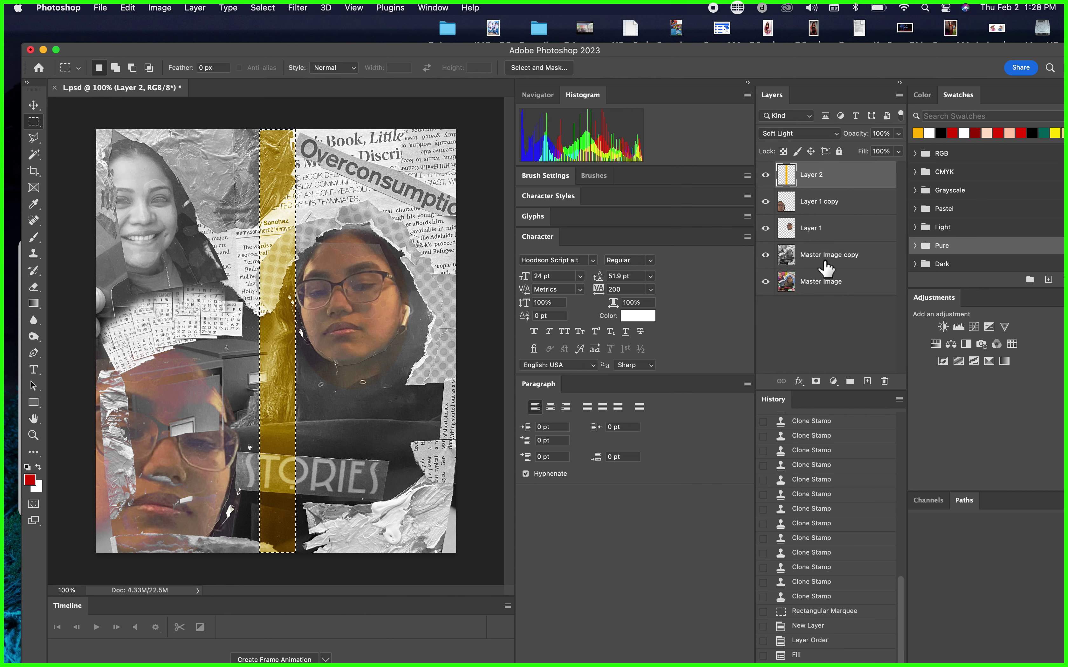
pyautogui.click(33, 105)
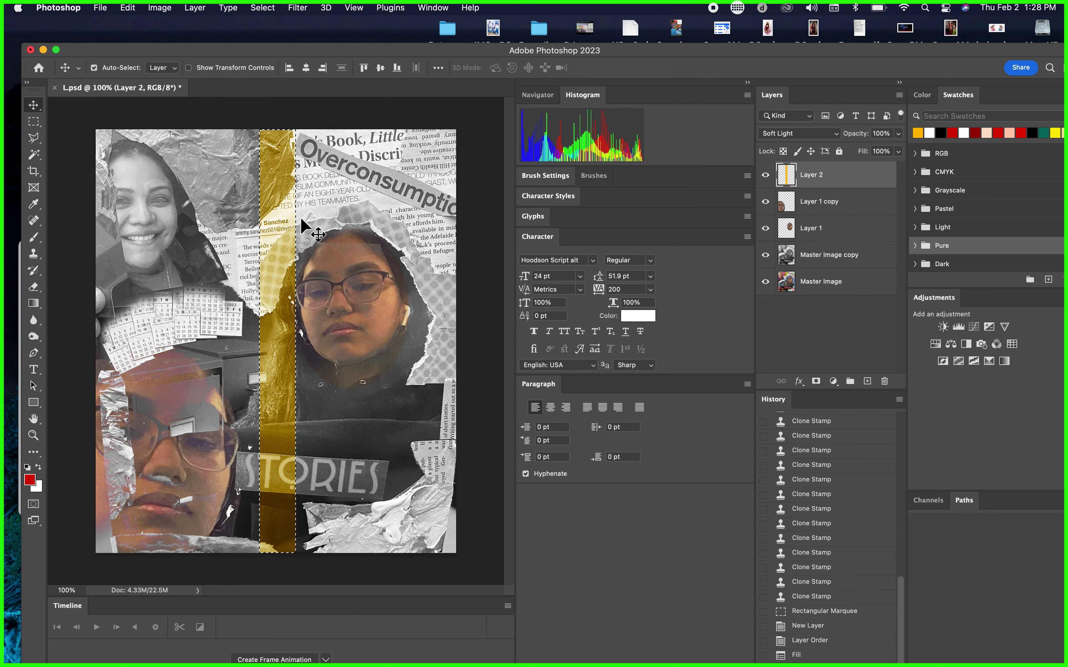
pyautogui.click(270, 7)
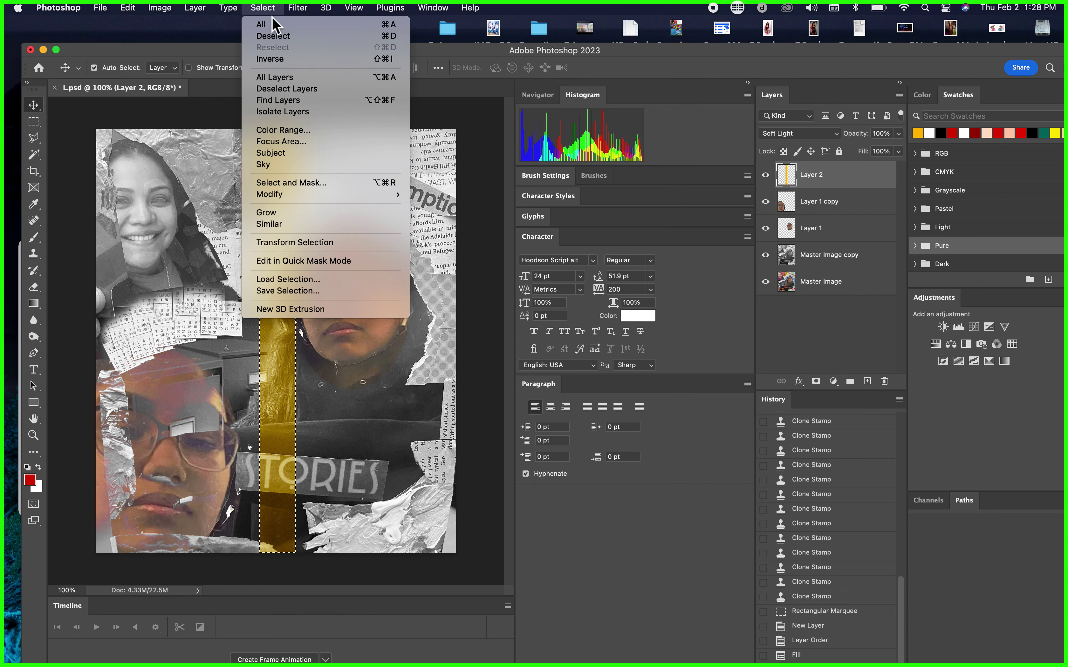
pyautogui.click(277, 37)
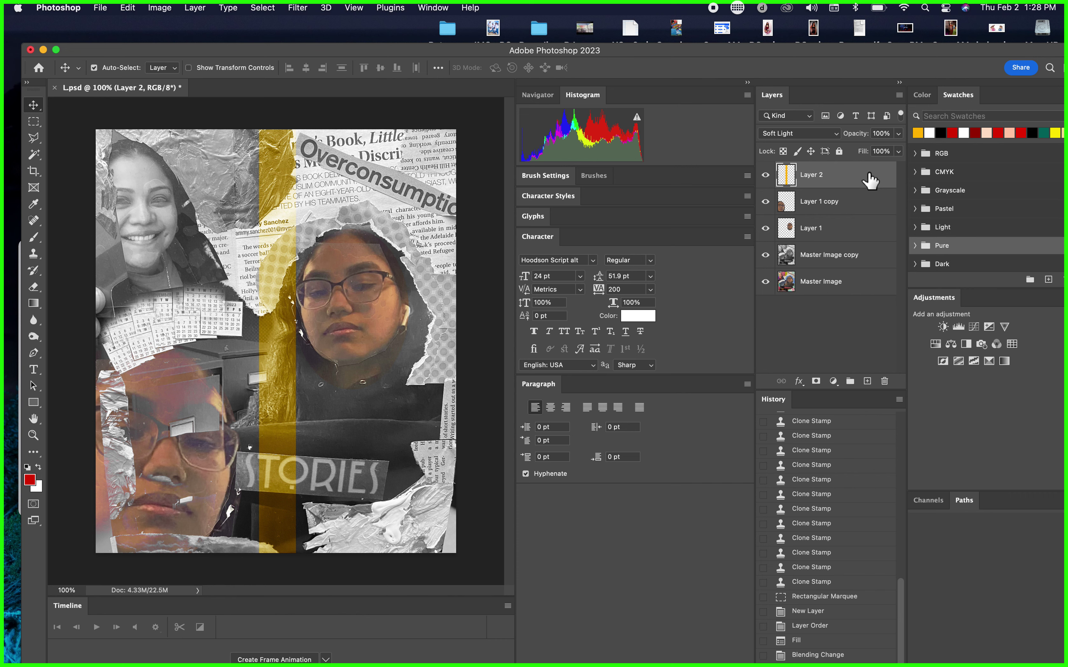
# Apply a Drop Shadow layer style to Layer 2's yellow strip.
pyautogui.doubleClick(873, 181)
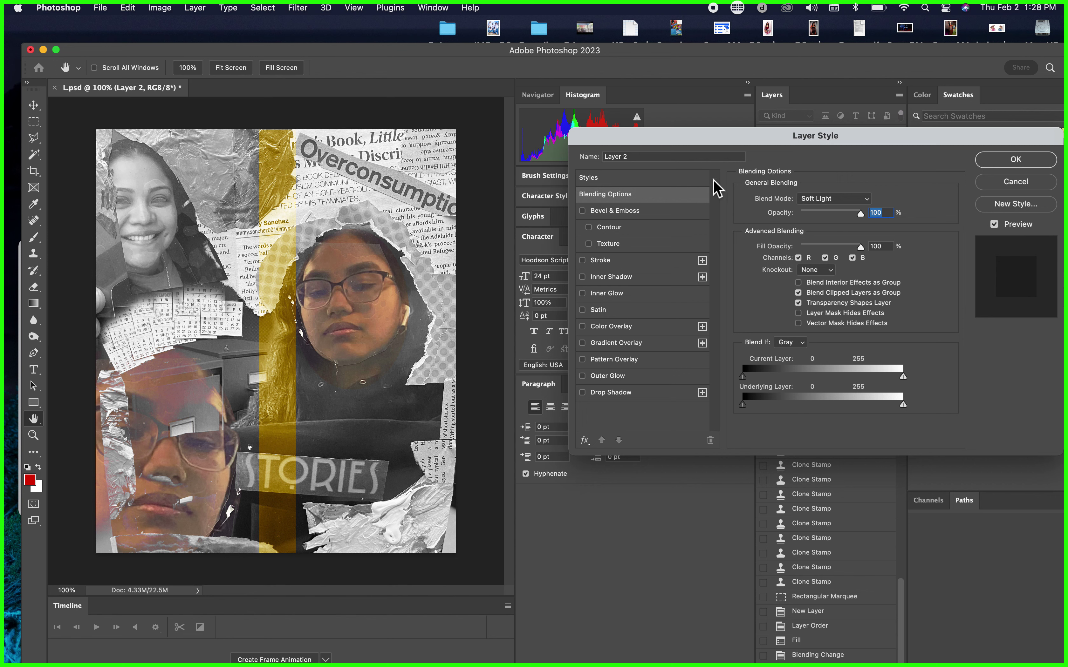
pyautogui.click(582, 393)
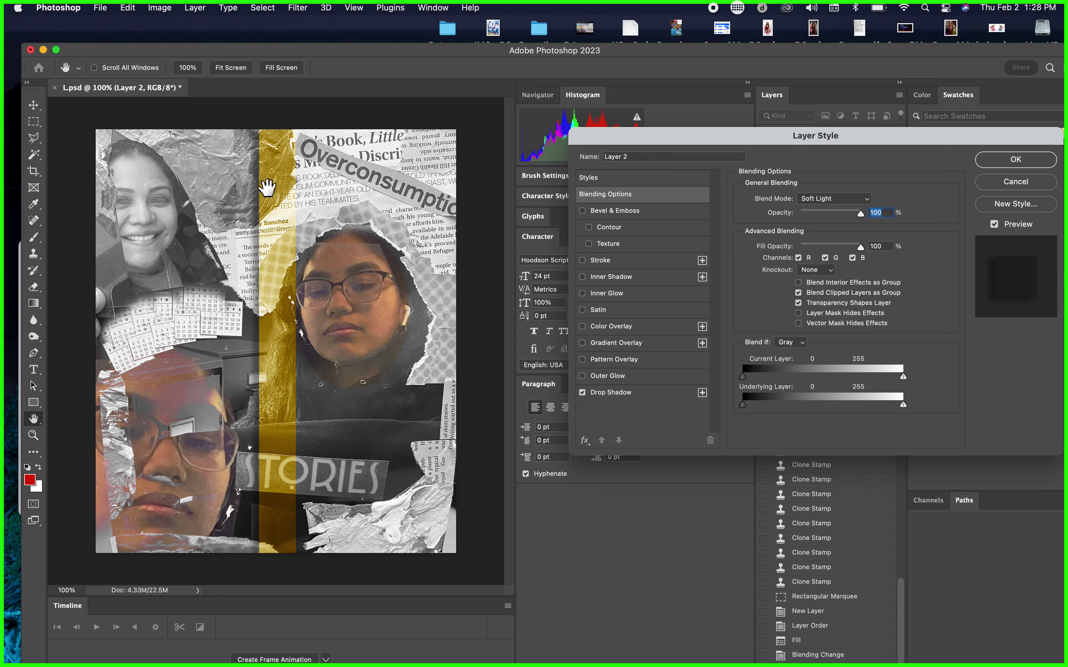
pyautogui.click(1031, 161)
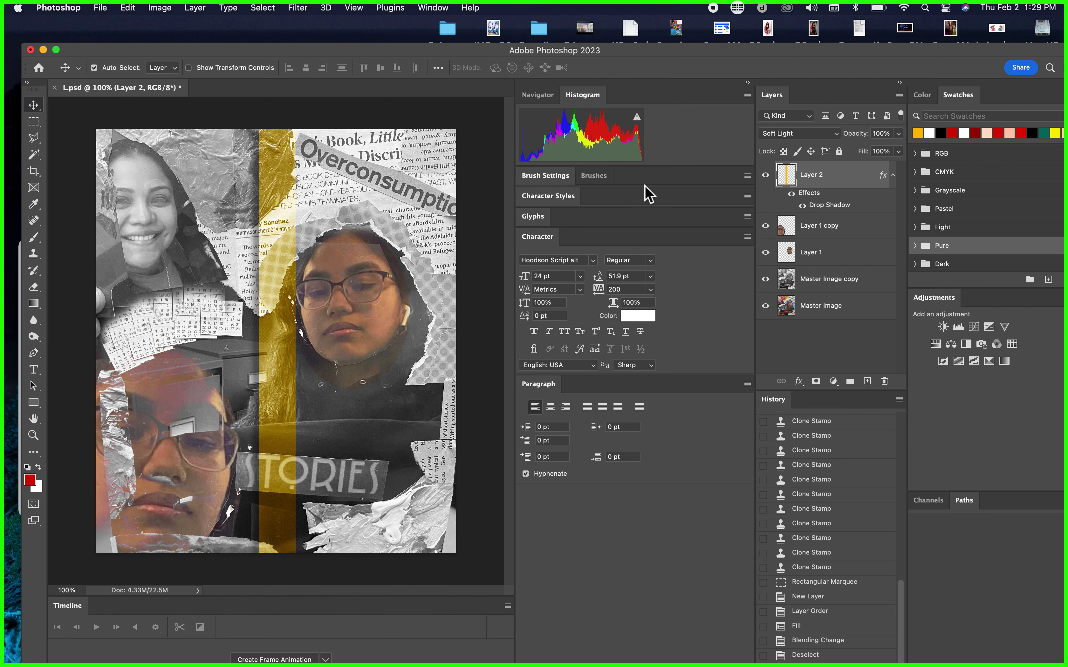
pyautogui.rightClick(855, 178)
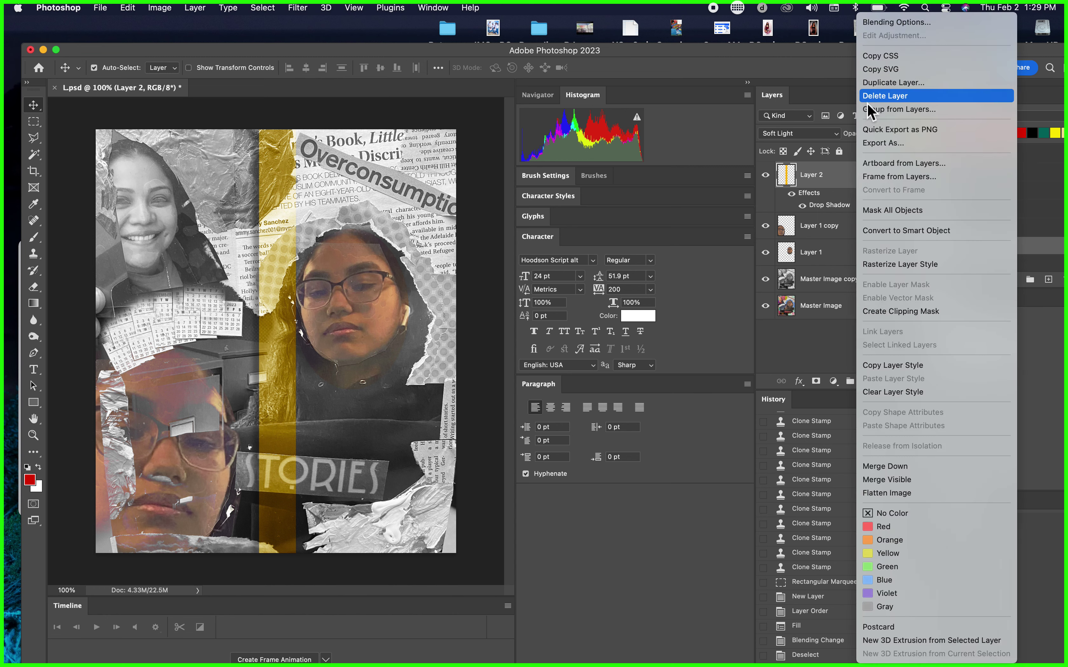
# Duplicate Layer 2 as Layer 2 copy and shift the copied strip left.
pyautogui.click(878, 83)
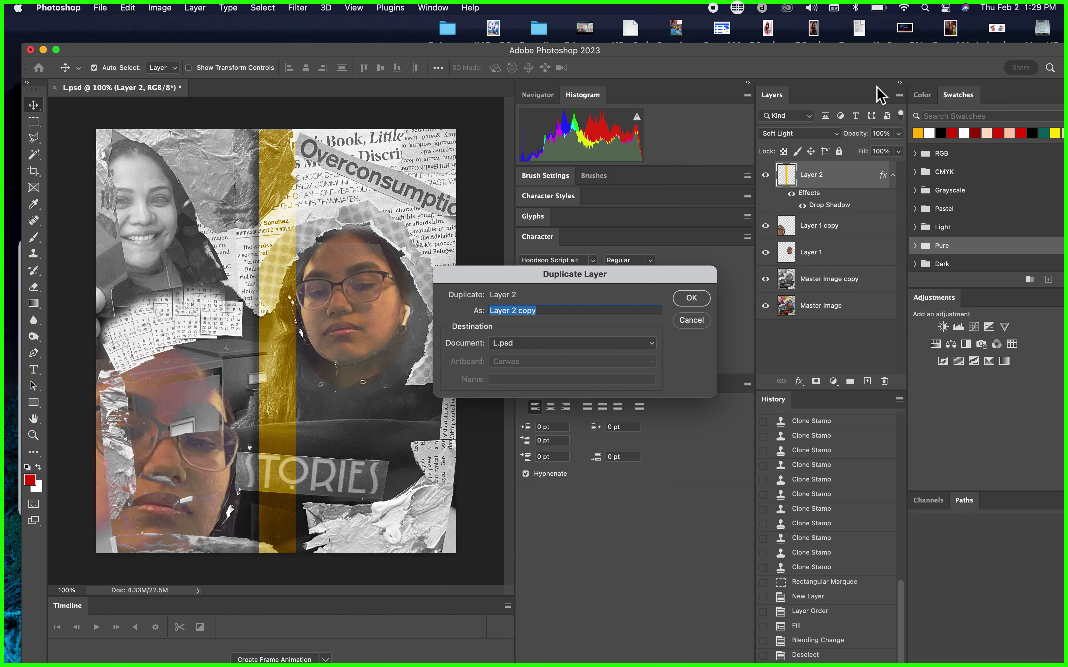
pyautogui.click(695, 302)
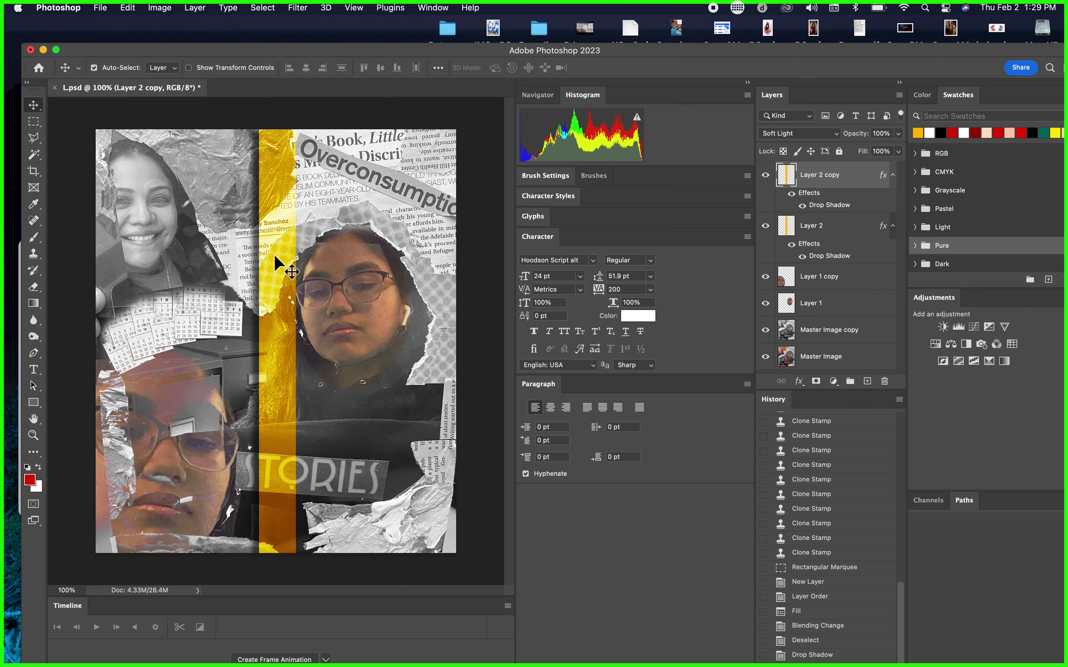
pyautogui.moveTo(267, 261); pyautogui.dragTo(206, 271)
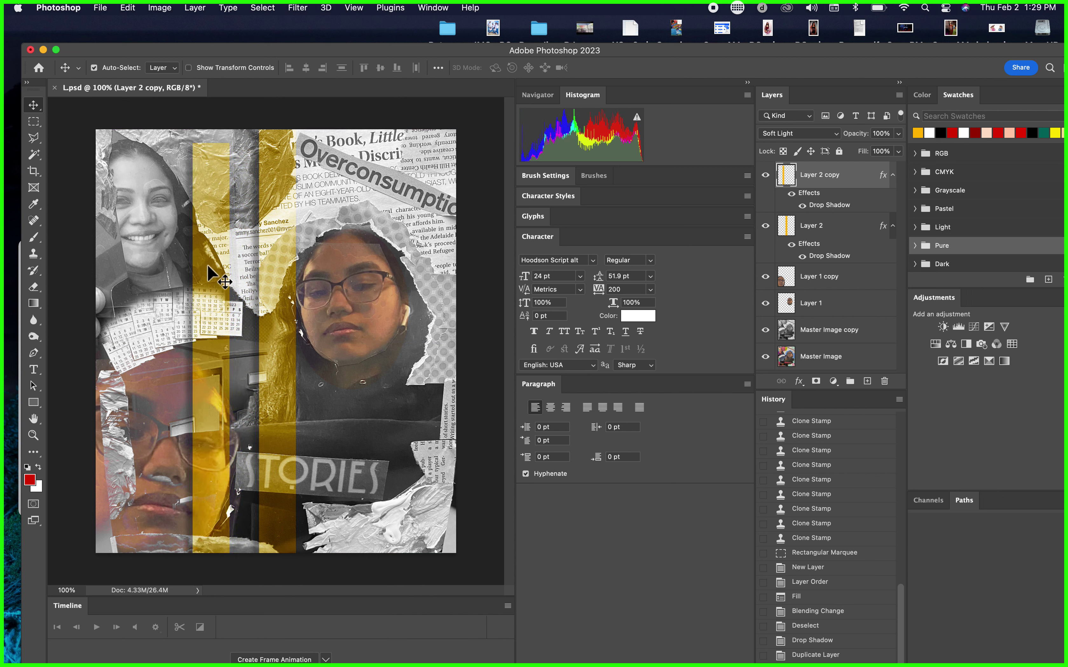
# Rotate the copied strip near-horizontal and position it across STORIES at the bottom.
pyautogui.click(128, 8)
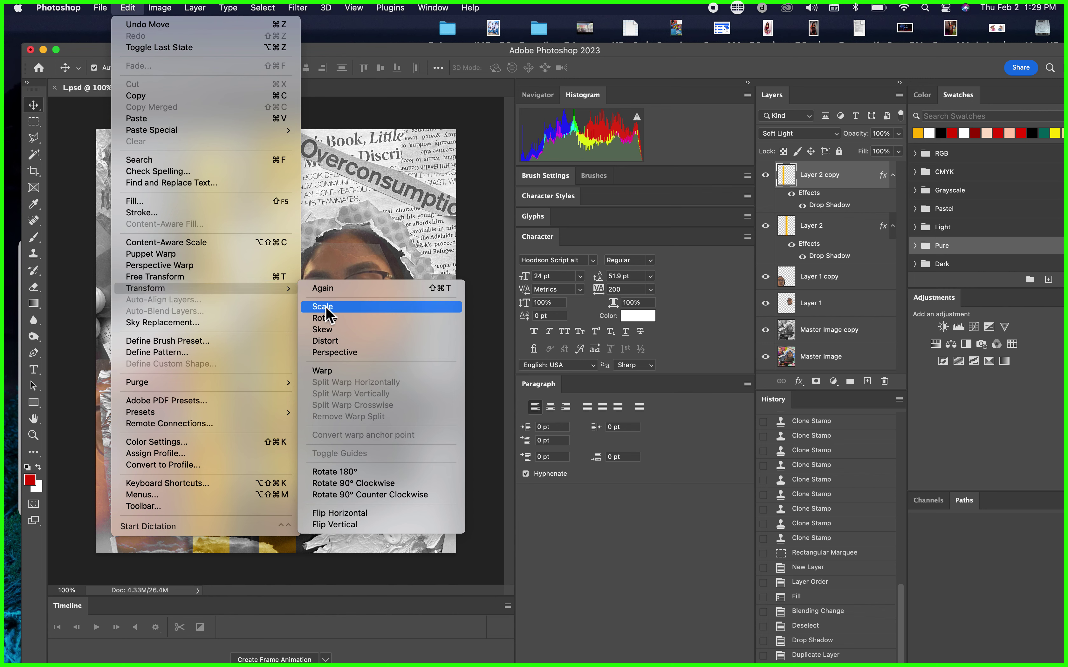
pyautogui.click(325, 318)
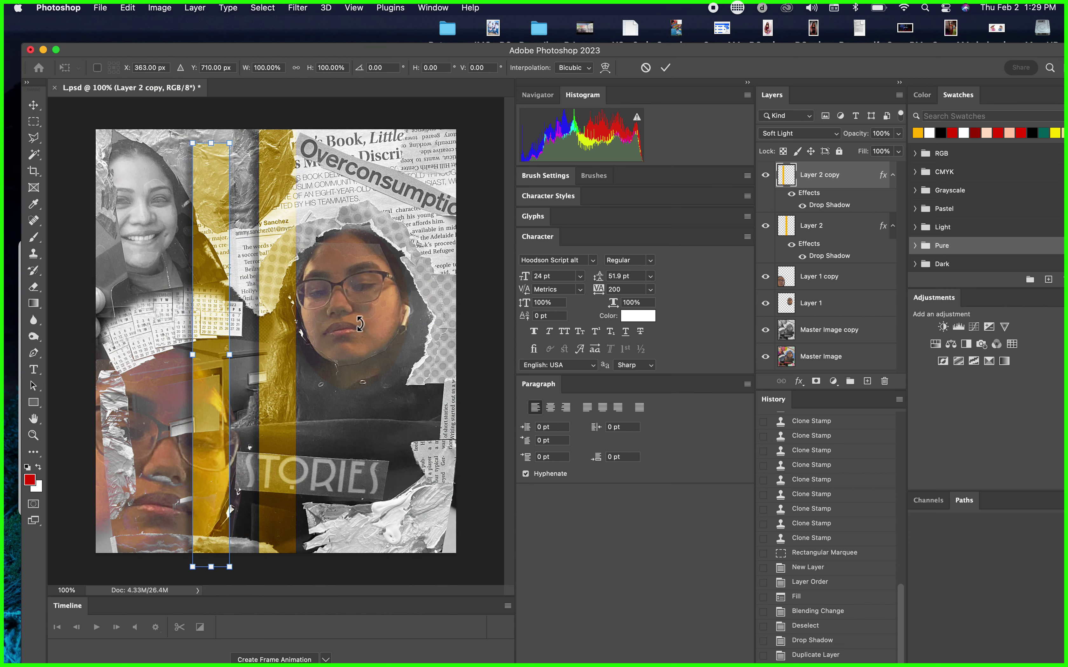
pyautogui.moveTo(267, 147); pyautogui.dragTo(58, 323)
pyautogui.moveTo(320, 362); pyautogui.dragTo(394, 467)
pyautogui.moveTo(65, 421); pyautogui.dragTo(81, 425)
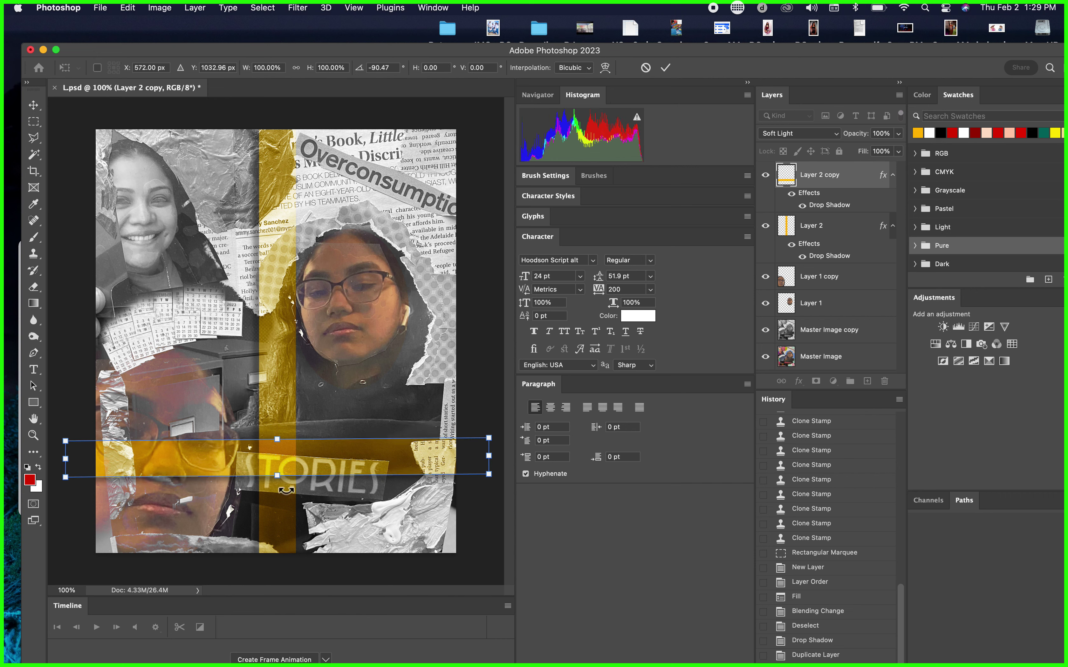
pyautogui.moveTo(340, 458)
pyautogui.mouseDown()
pyautogui.moveTo(350, 436)
pyautogui.moveTo(350, 529)
pyautogui.moveTo(346, 446)
pyautogui.moveTo(348, 471)
pyautogui.mouseUp()
pyautogui.moveTo(487, 446); pyautogui.dragTo(494, 453)
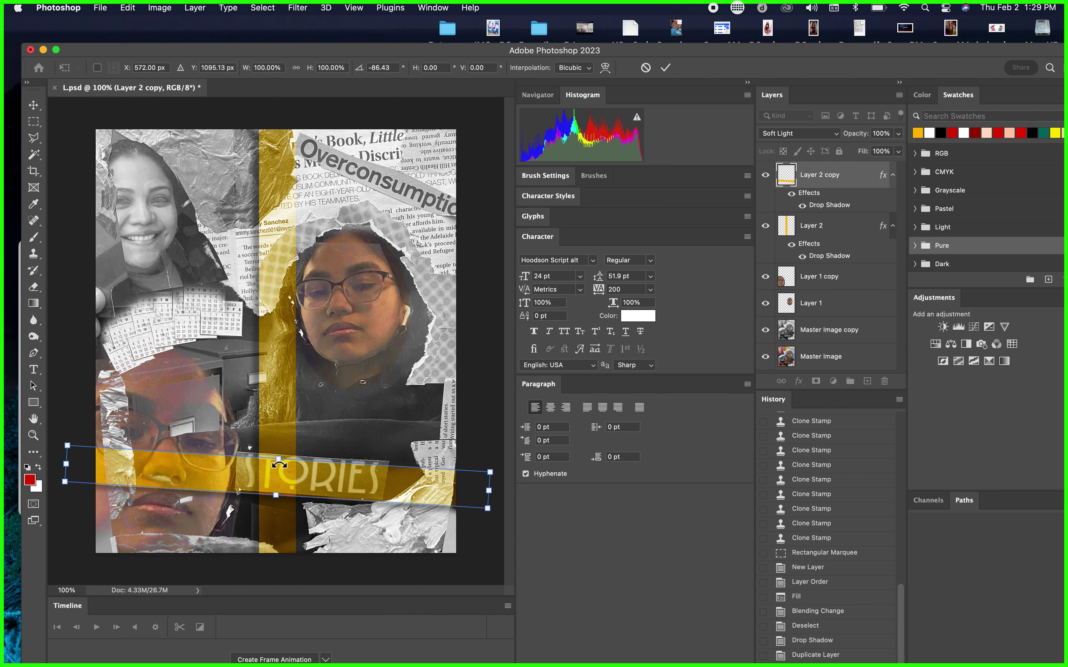
pyautogui.moveTo(282, 464); pyautogui.dragTo(294, 467)
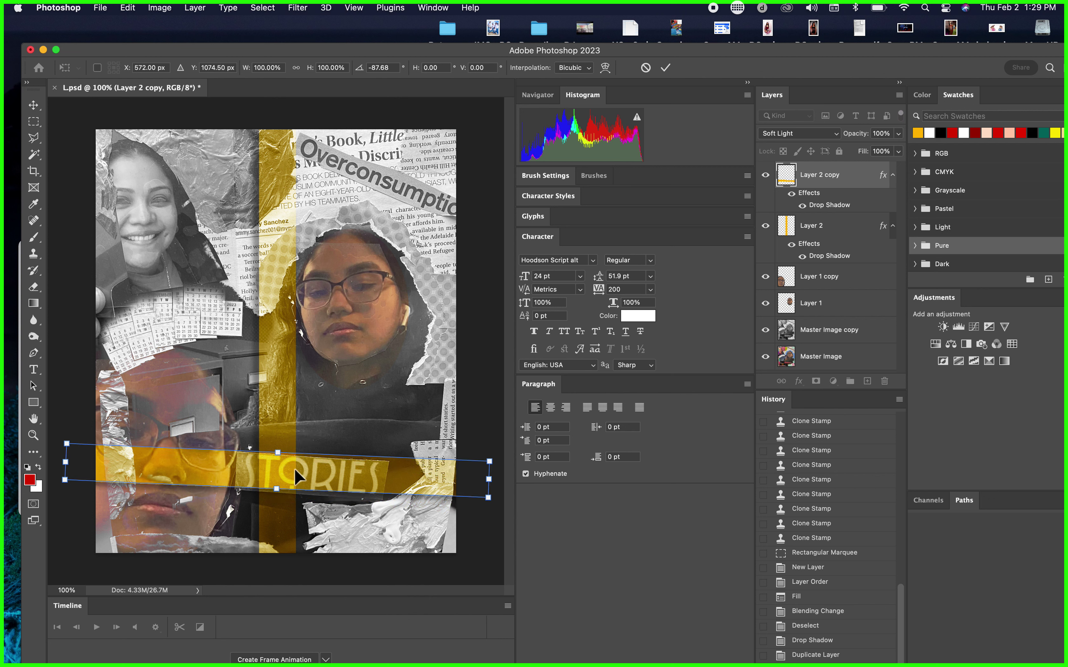
pyautogui.press('Return')
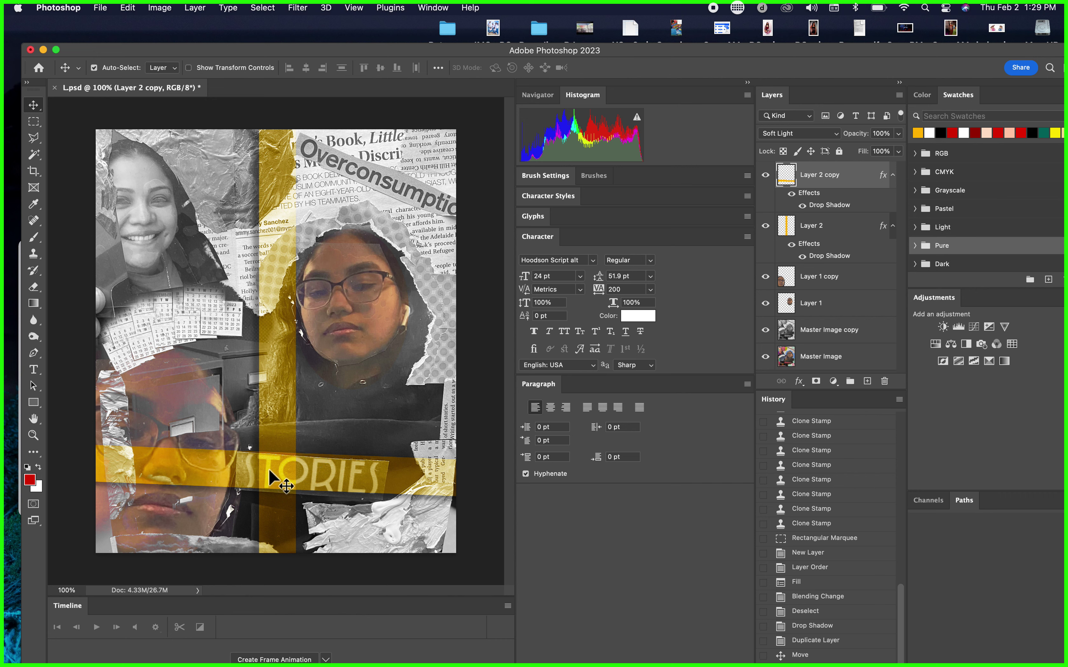
# Duplicate the strip, move it to the top, and rotate it about 21° near Overconsumption.
pyautogui.rightClick(867, 178)
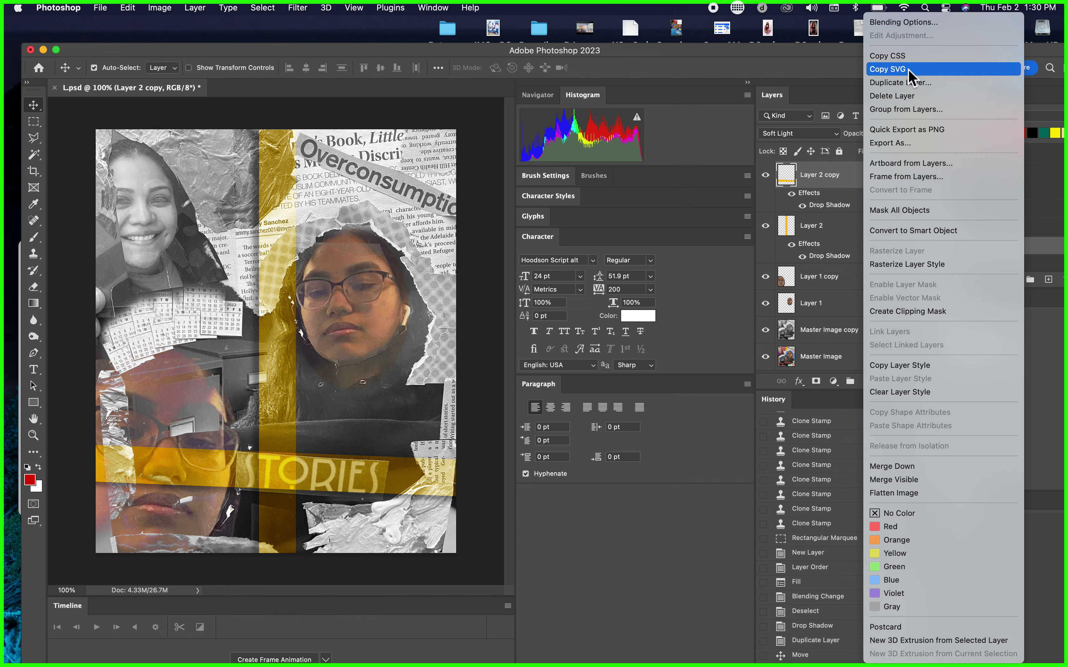
pyautogui.click(899, 82)
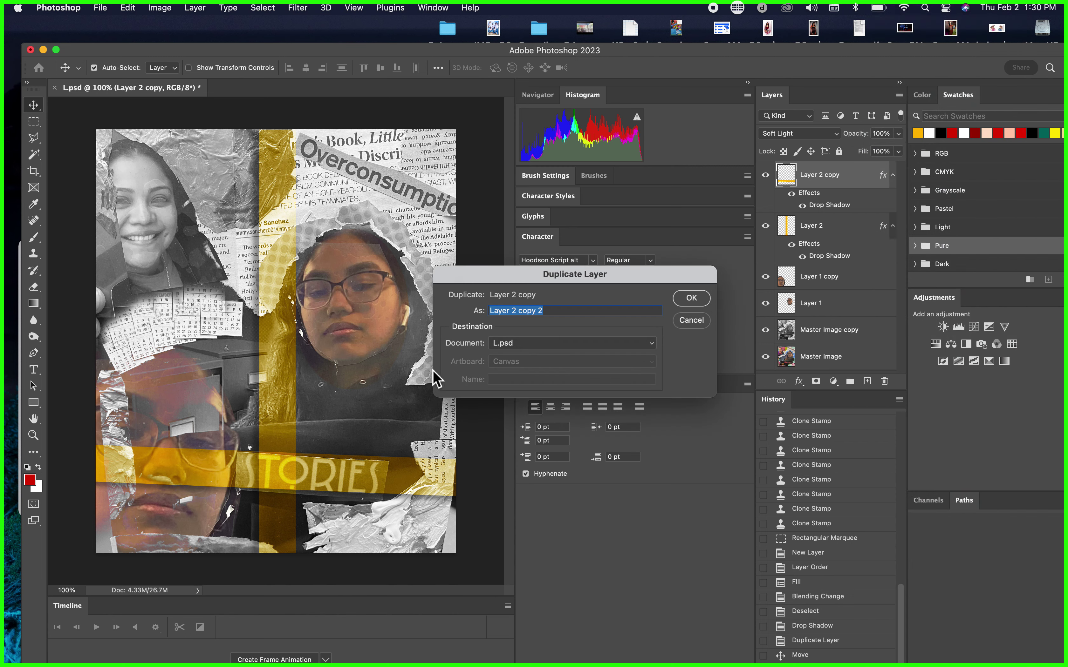
pyautogui.click(706, 300)
pyautogui.moveTo(353, 458); pyautogui.dragTo(345, 195)
pyautogui.press('super+t')
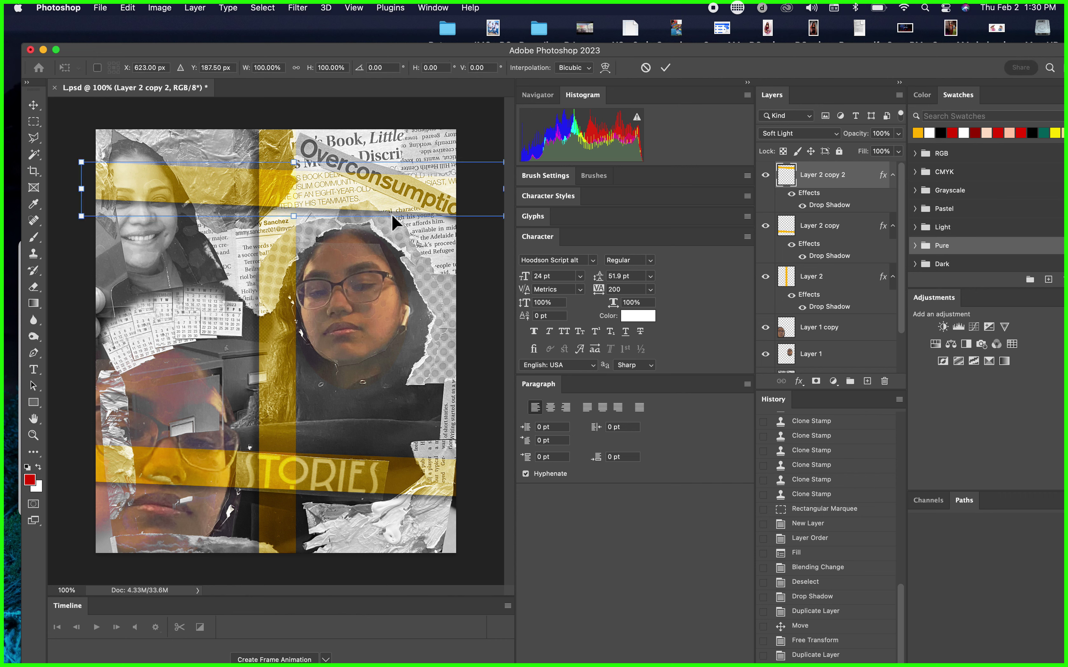
pyautogui.moveTo(493, 146); pyautogui.dragTo(489, 222)
pyautogui.moveTo(264, 189); pyautogui.dragTo(327, 157)
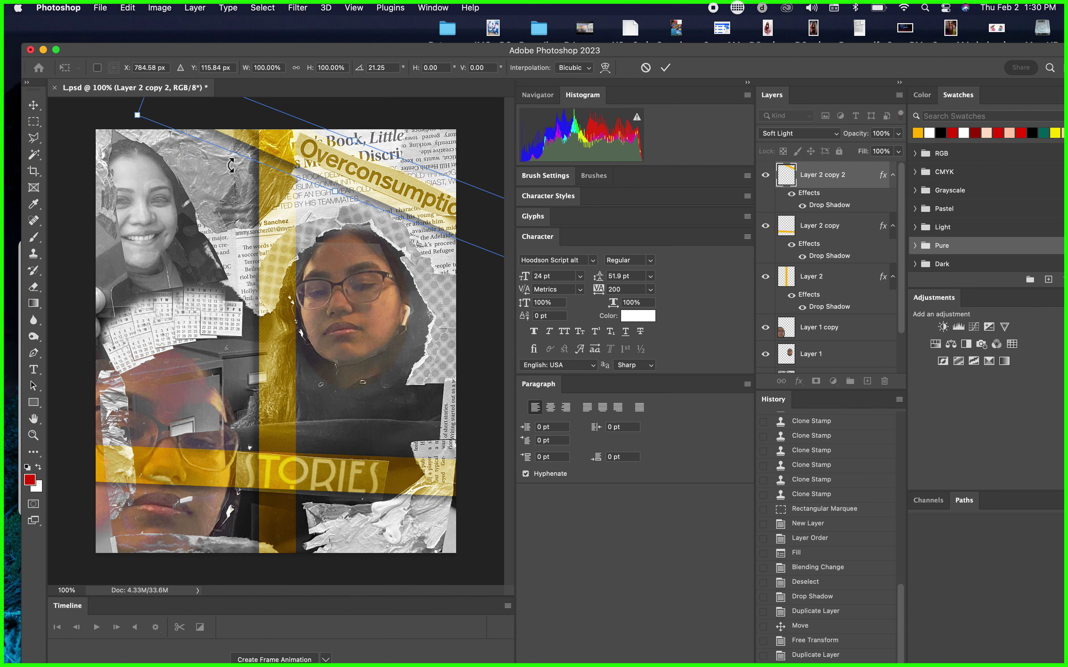
pyautogui.press('Return')
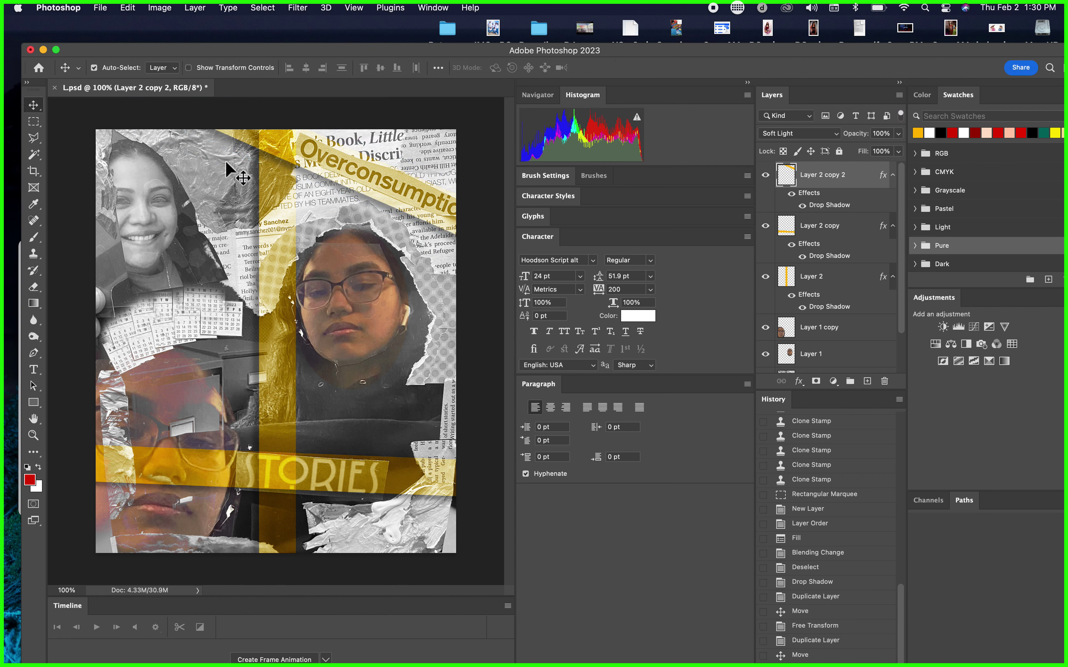
# Transform the diagonal strip to make it slightly thinner.
pyautogui.press('super+t')
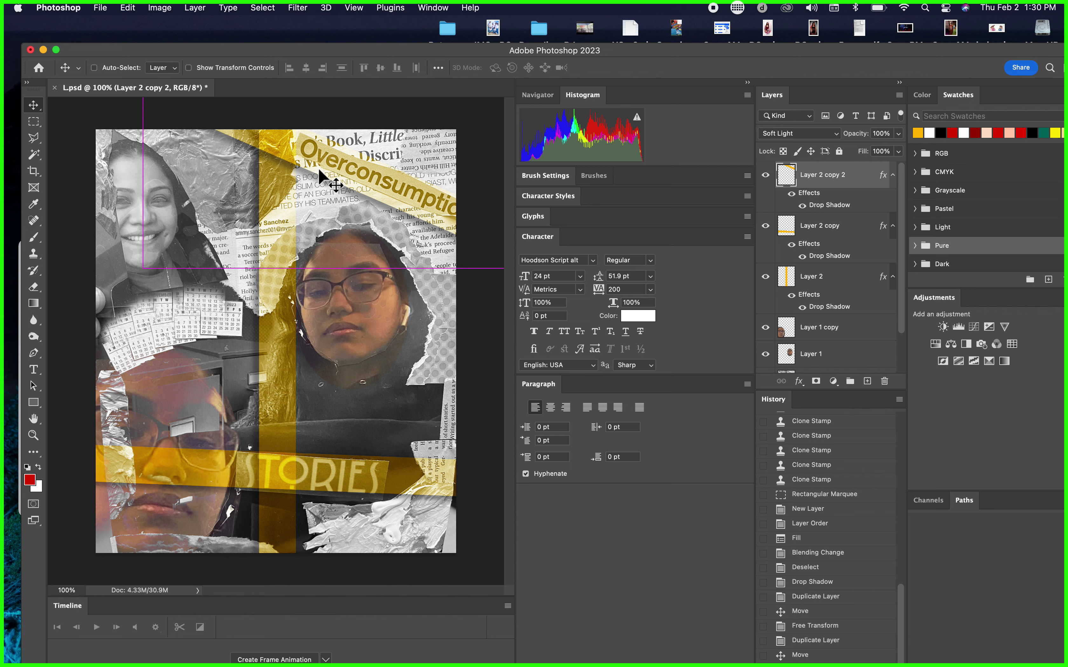
pyautogui.moveTo(349, 274); pyautogui.dragTo(358, 258)
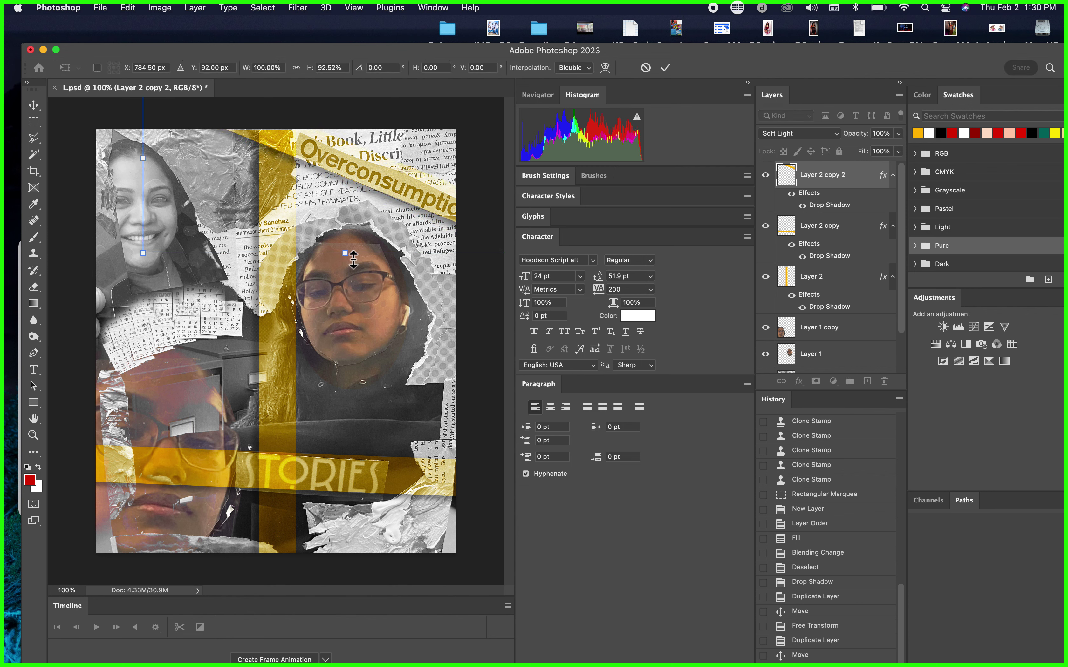
pyautogui.press('Return')
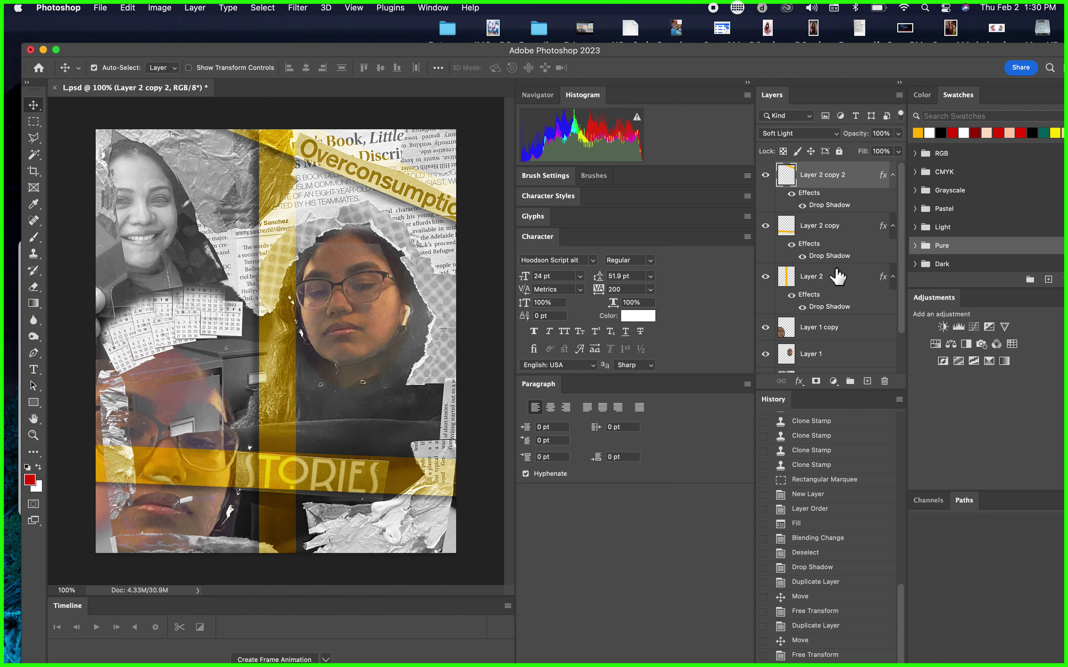
# On Master Image copy, erase the grayscale around the right face to reveal colour.
pyautogui.scroll(-2, 838, 277)
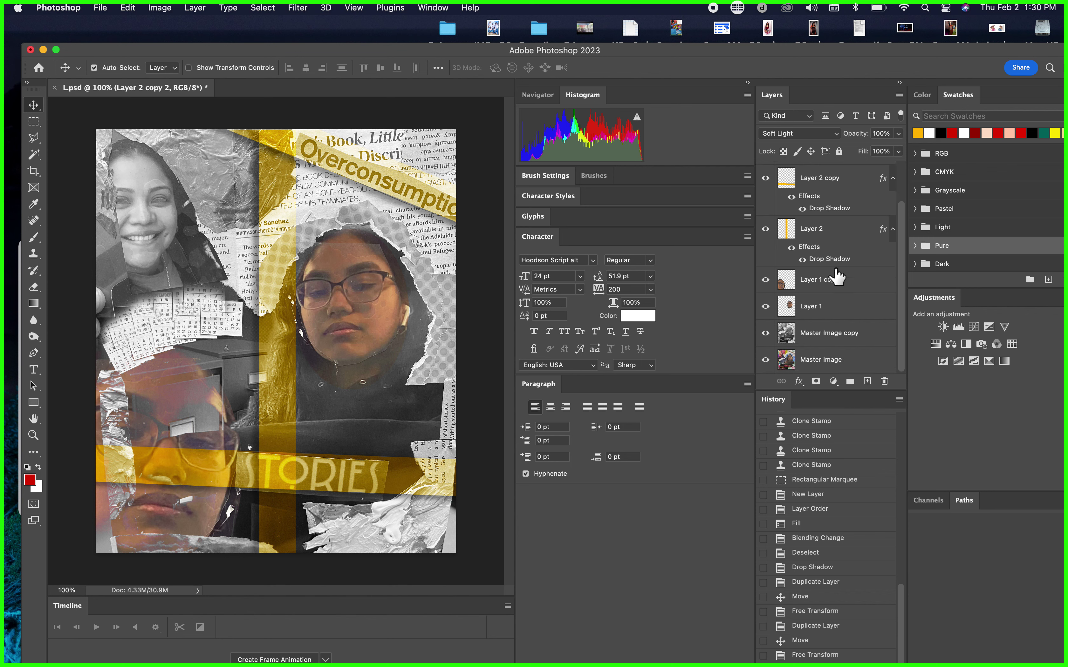
pyautogui.click(876, 339)
pyautogui.click(766, 334)
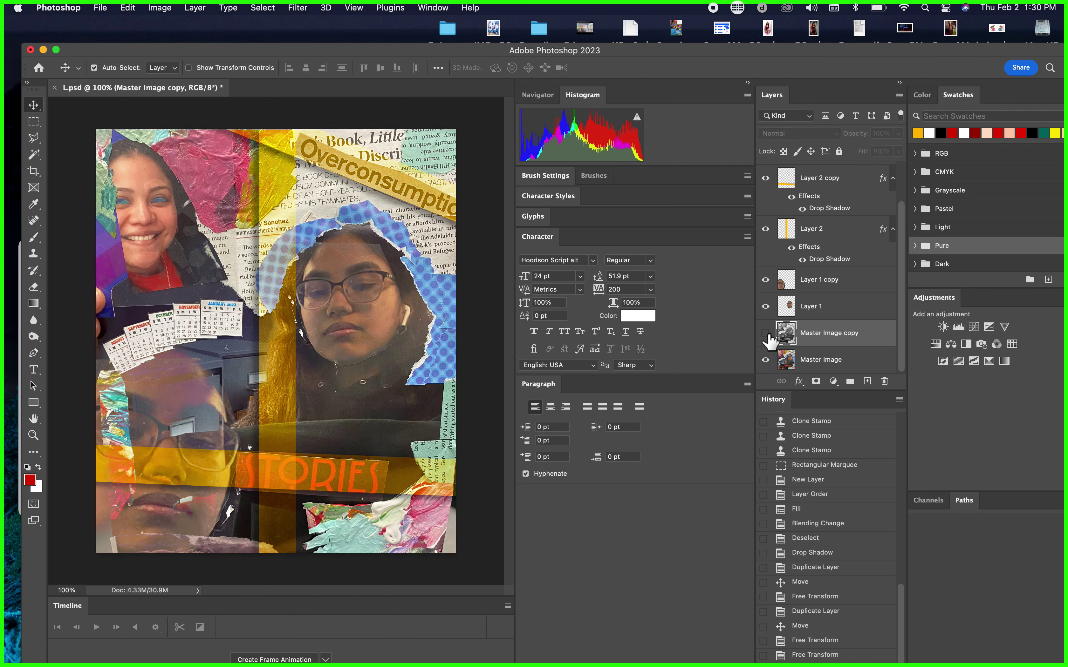
pyautogui.click(765, 334)
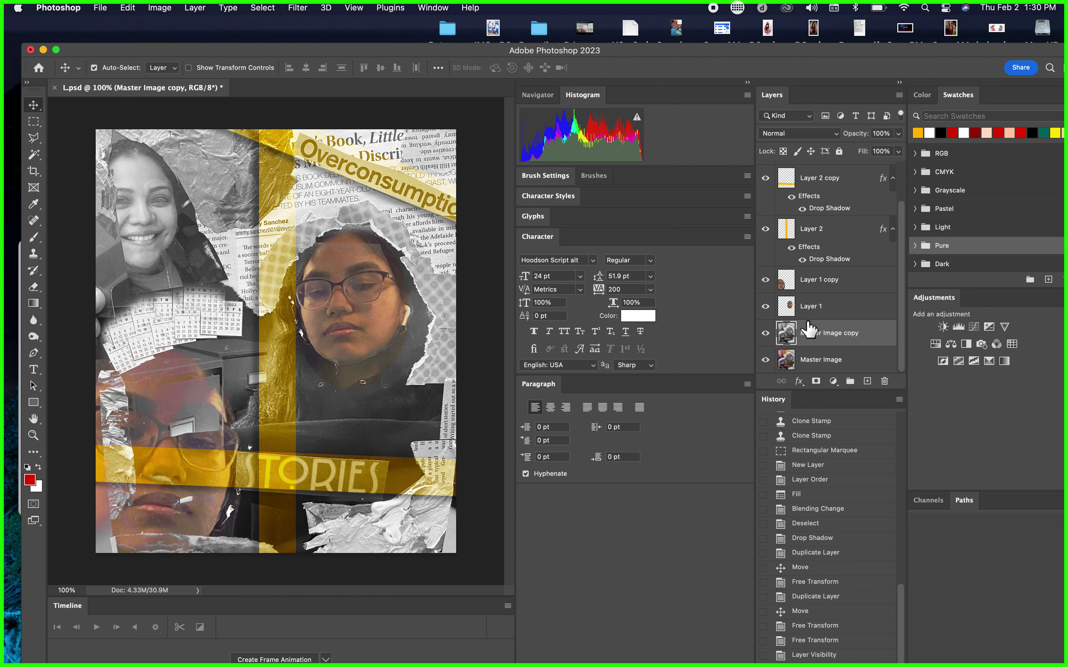
pyautogui.click(34, 288)
pyautogui.moveTo(438, 356)
pyautogui.mouseDown()
pyautogui.moveTo(410, 367)
pyautogui.moveTo(423, 330)
pyautogui.moveTo(416, 360)
pyautogui.moveTo(425, 344)
pyautogui.moveTo(424, 306)
pyautogui.moveTo(425, 316)
pyautogui.moveTo(399, 281)
pyautogui.moveTo(416, 313)
pyautogui.moveTo(379, 261)
pyautogui.moveTo(404, 282)
pyautogui.moveTo(418, 351)
pyautogui.moveTo(441, 304)
pyautogui.mouseUp()
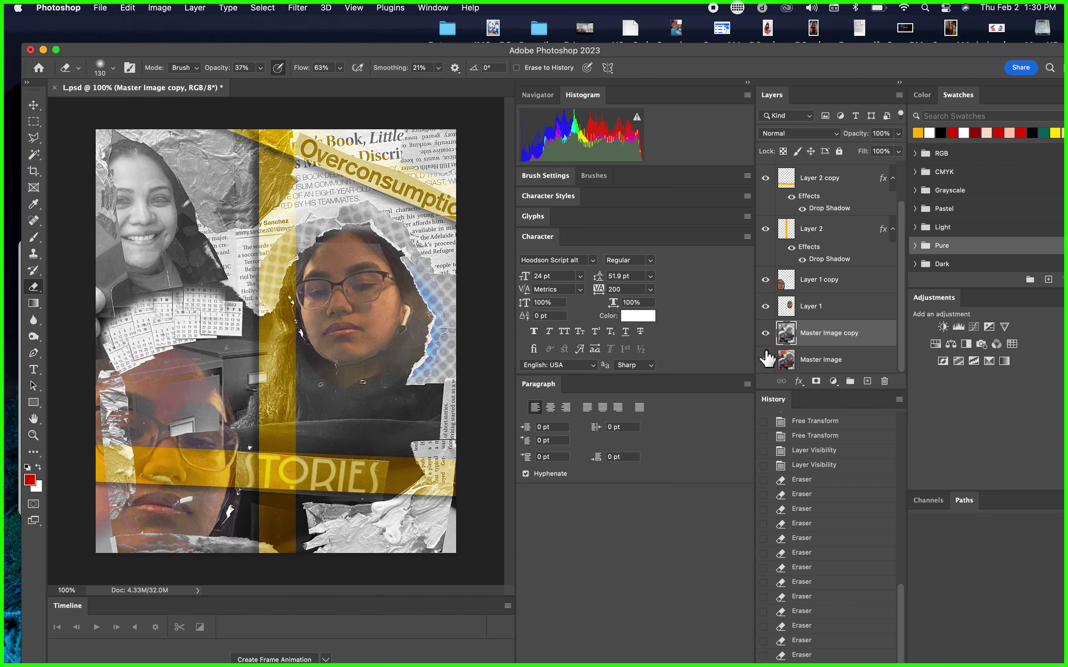
pyautogui.moveTo(430, 306)
pyautogui.mouseDown()
pyautogui.moveTo(383, 243)
pyautogui.moveTo(418, 327)
pyautogui.mouseUp()
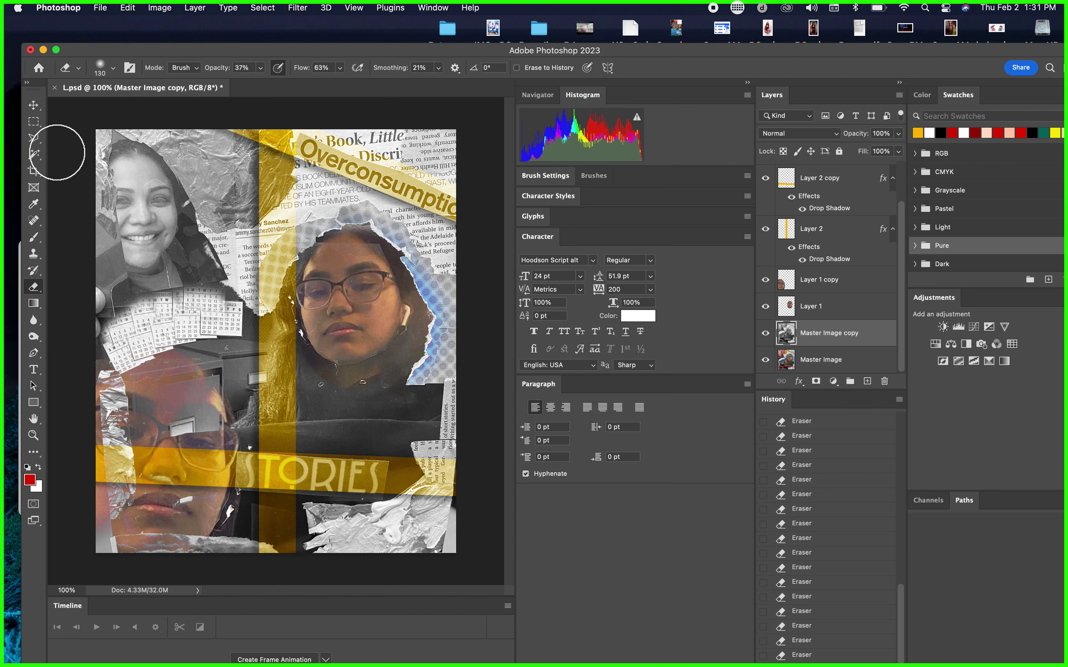
# Set the eraser to 102 px and erase grayscale over the left face's nose and mouth.
pyautogui.click(114, 69)
pyautogui.moveTo(136, 107); pyautogui.dragTo(132, 110)
pyautogui.click(306, 113)
pyautogui.moveTo(143, 193)
pyautogui.mouseDown()
pyautogui.moveTo(139, 251)
pyautogui.moveTo(140, 194)
pyautogui.moveTo(125, 164)
pyautogui.moveTo(139, 170)
pyautogui.moveTo(140, 265)
pyautogui.moveTo(158, 204)
pyautogui.moveTo(153, 197)
pyautogui.moveTo(115, 292)
pyautogui.moveTo(127, 293)
pyautogui.moveTo(144, 253)
pyautogui.moveTo(140, 301)
pyautogui.moveTo(144, 250)
pyautogui.moveTo(129, 204)
pyautogui.moveTo(160, 220)
pyautogui.moveTo(174, 179)
pyautogui.moveTo(199, 171)
pyautogui.moveTo(244, 228)
pyautogui.moveTo(229, 219)
pyautogui.moveTo(195, 232)
pyautogui.moveTo(154, 182)
pyautogui.moveTo(159, 208)
pyautogui.moveTo(142, 245)
pyautogui.mouseUp()
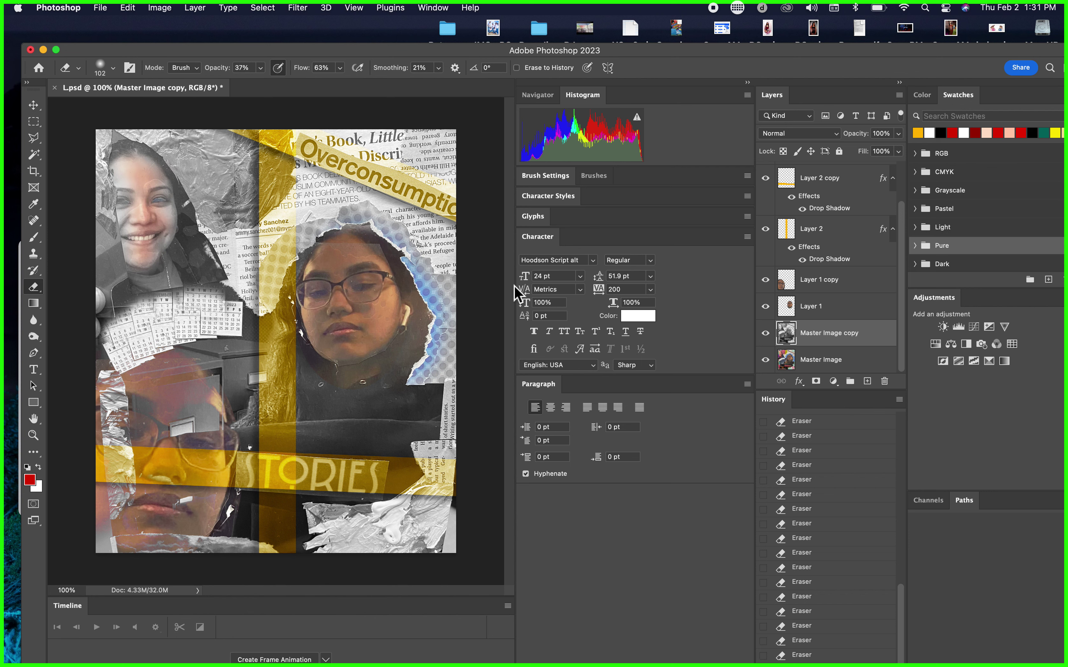
pyautogui.click(33, 105)
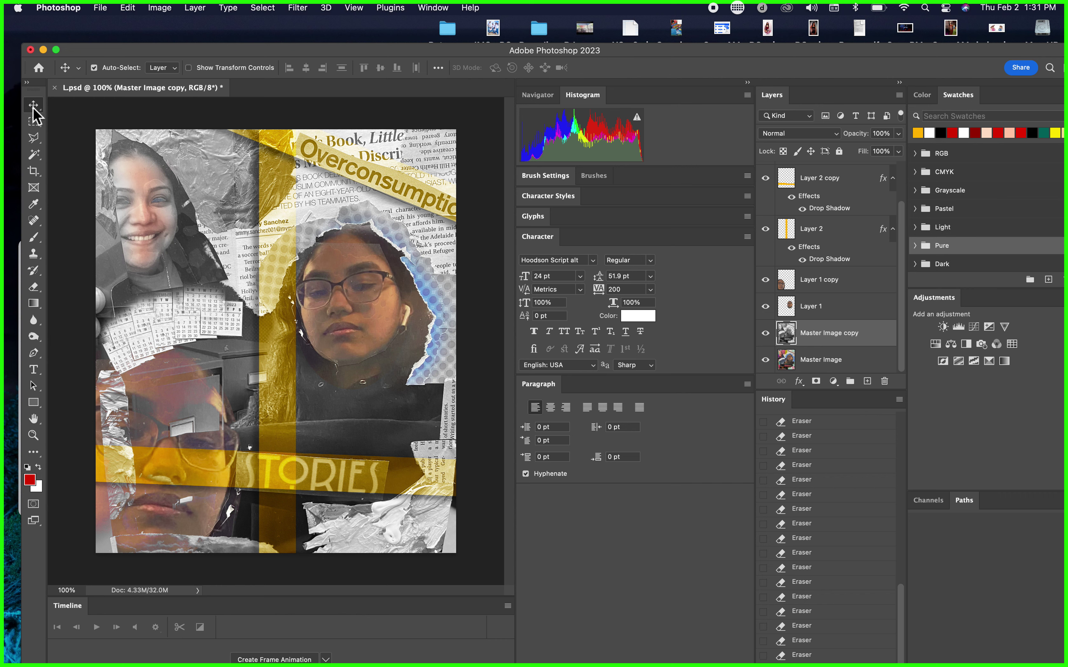
# Duplicate Layer 2 as Layer 2 copy 3, move it left, and narrow it to about 23% width.
pyautogui.click(264, 177)
pyautogui.rightClick(857, 230)
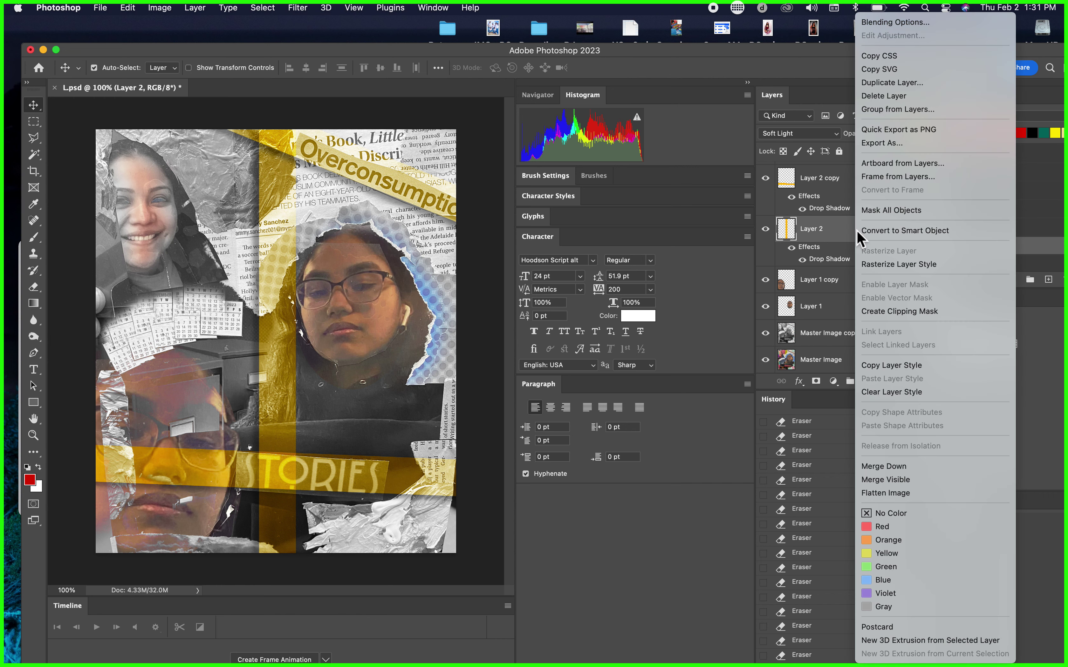
pyautogui.click(888, 84)
pyautogui.click(682, 298)
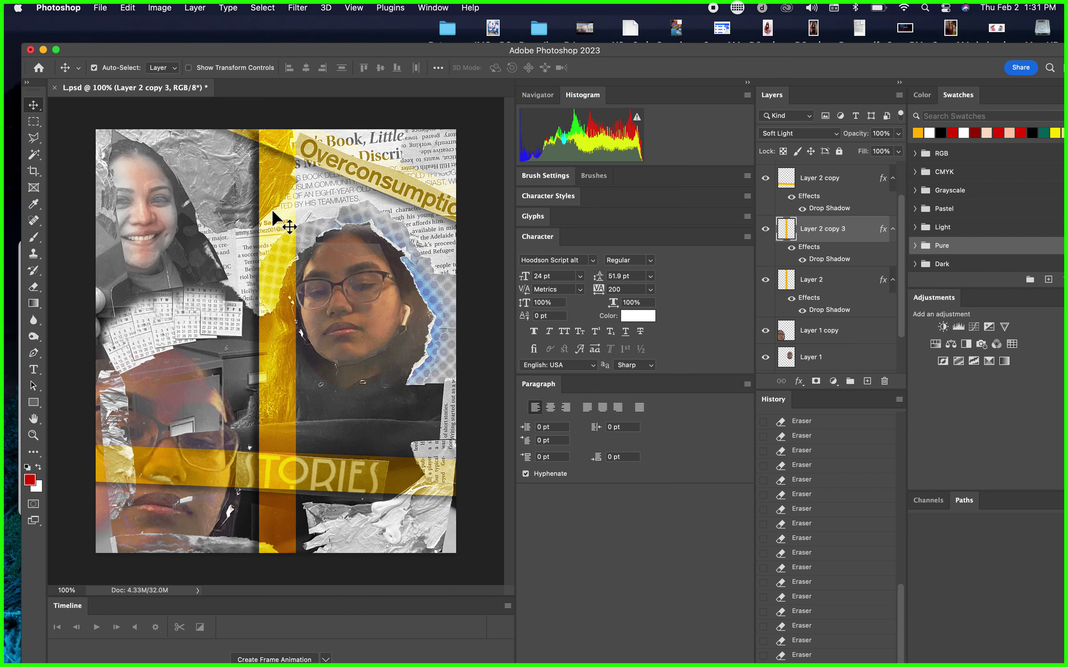
pyautogui.moveTo(281, 215); pyautogui.dragTo(261, 220)
pyautogui.moveTo(240, 217); pyautogui.dragTo(238, 217)
pyautogui.press('super+t')
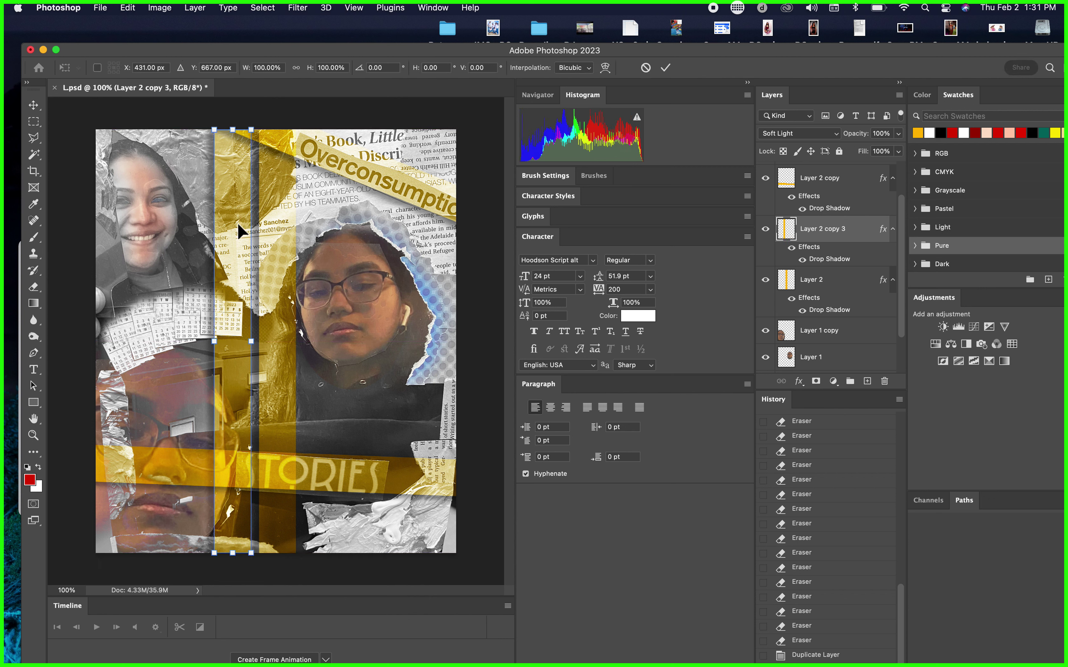
pyautogui.moveTo(218, 343); pyautogui.dragTo(243, 342)
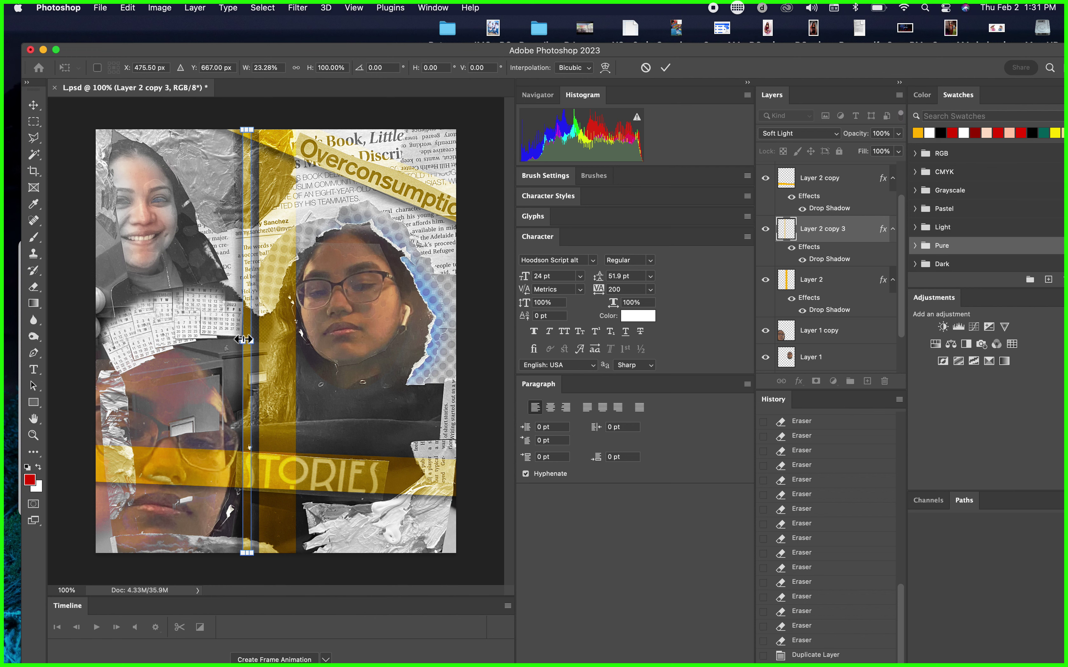
pyautogui.press('Return')
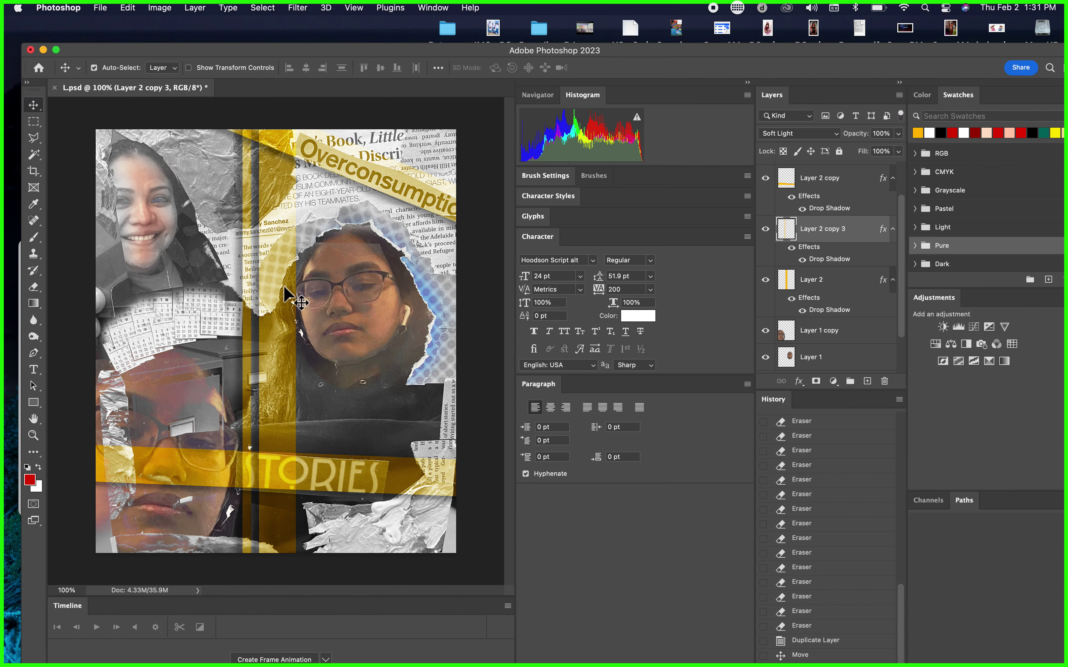
# Select Layer 1, the face cutout, as the working layer.
pyautogui.click(369, 312)
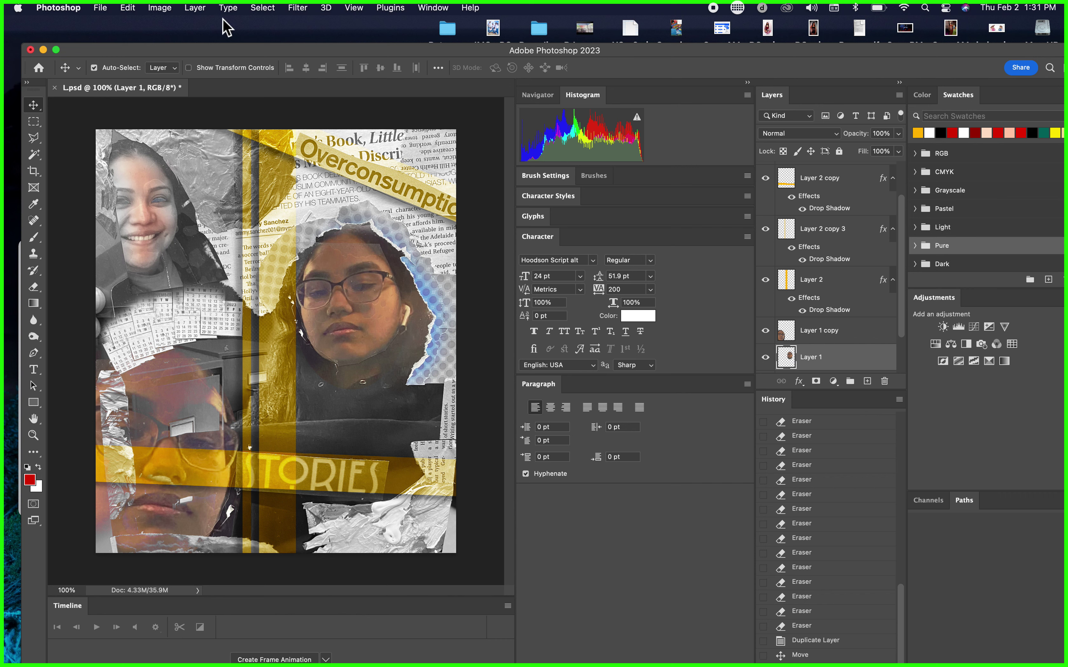
pyautogui.click(195, 8)
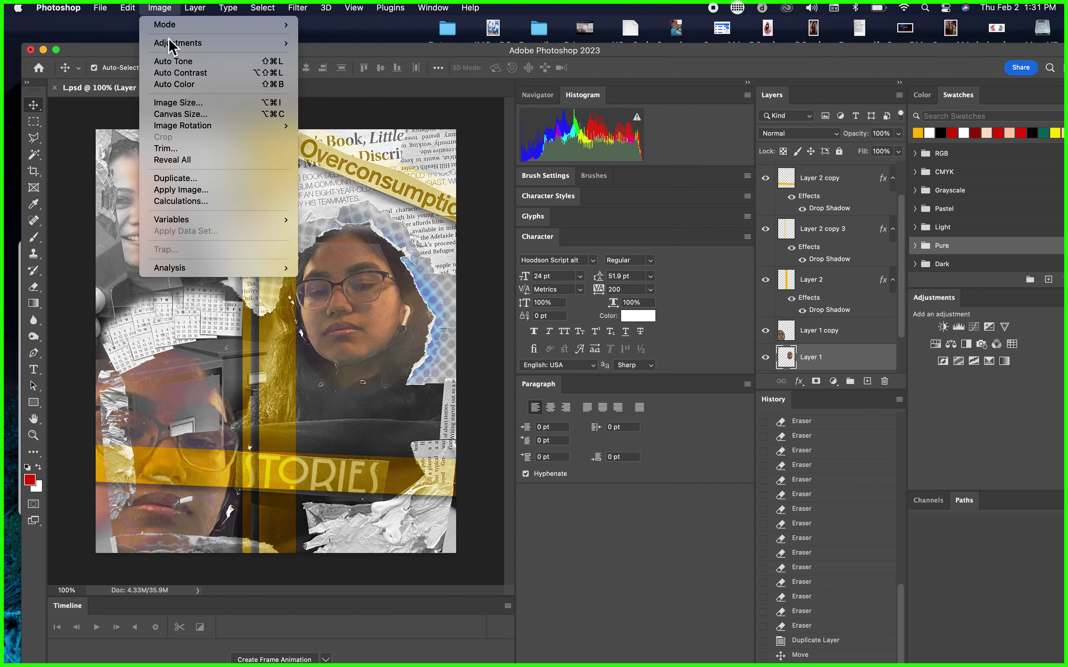
pyautogui.moveTo(170, 48)
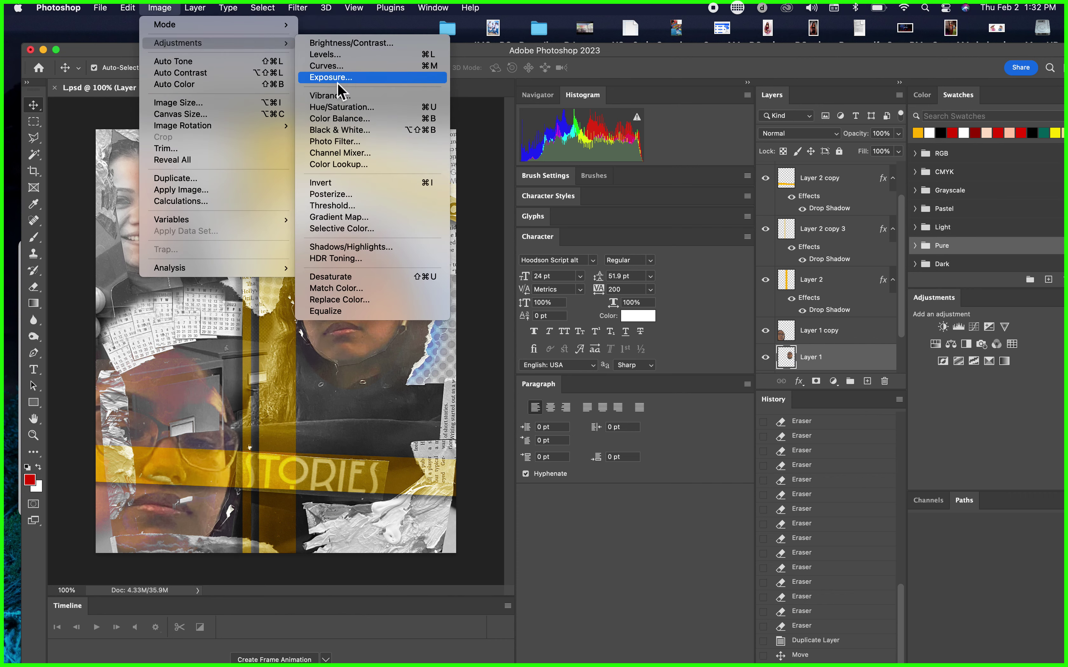
pyautogui.click(342, 111)
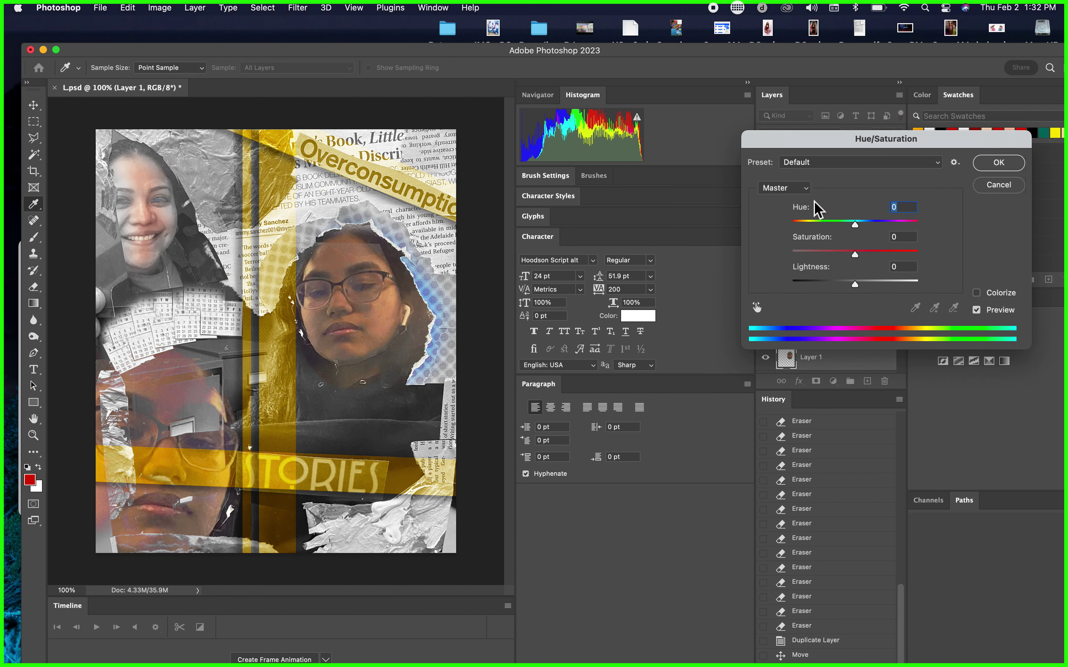
pyautogui.click(806, 188)
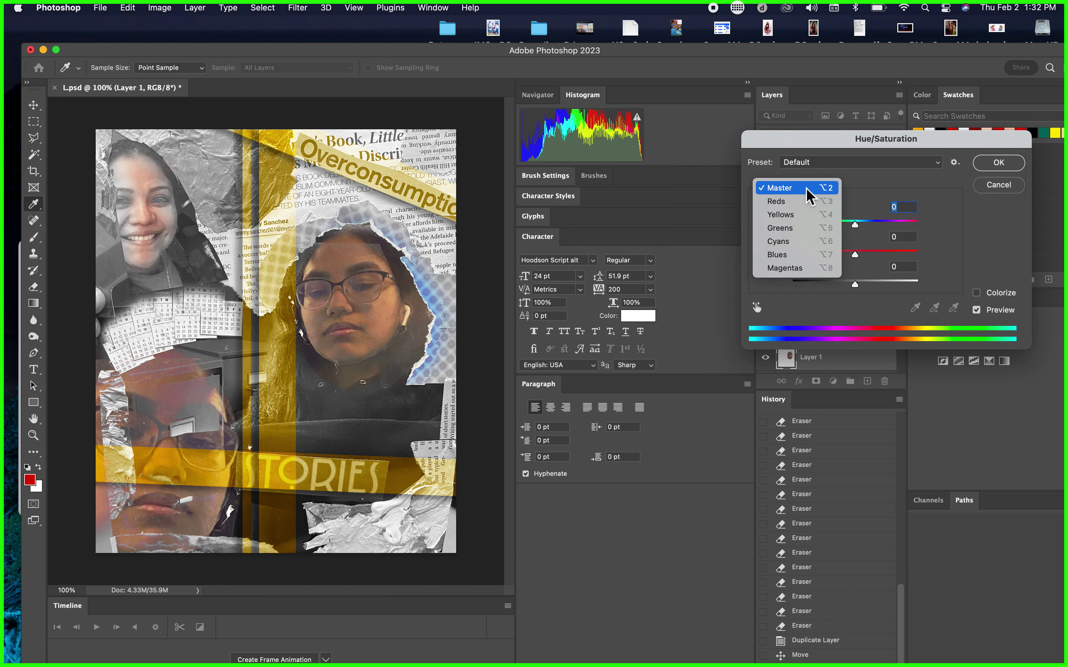
pyautogui.click(797, 216)
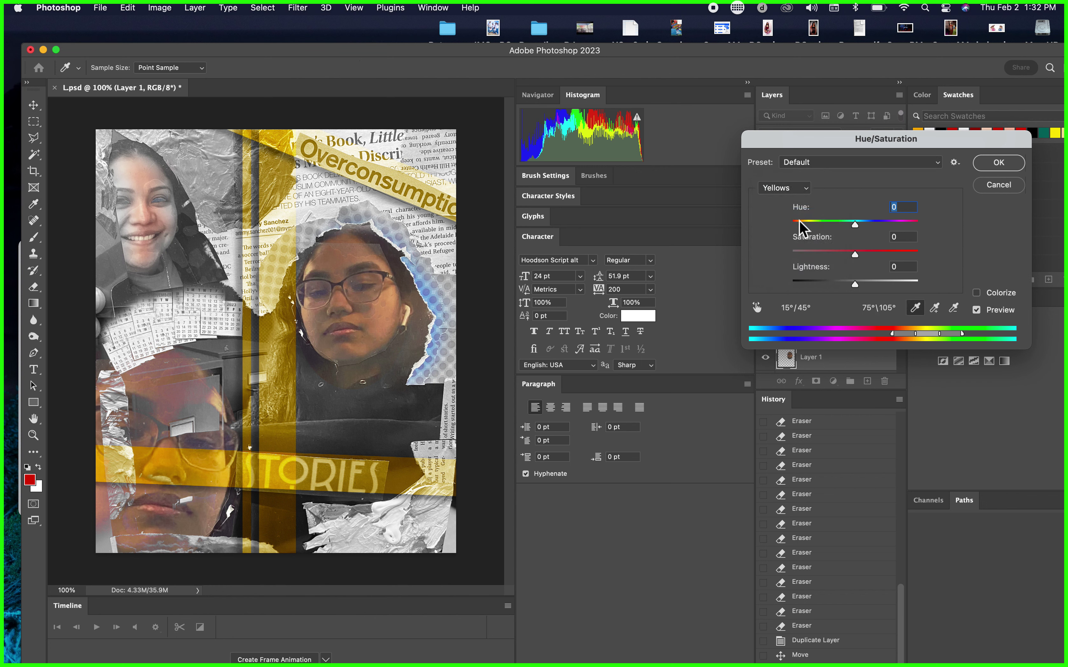
pyautogui.moveTo(853, 254); pyautogui.dragTo(904, 254)
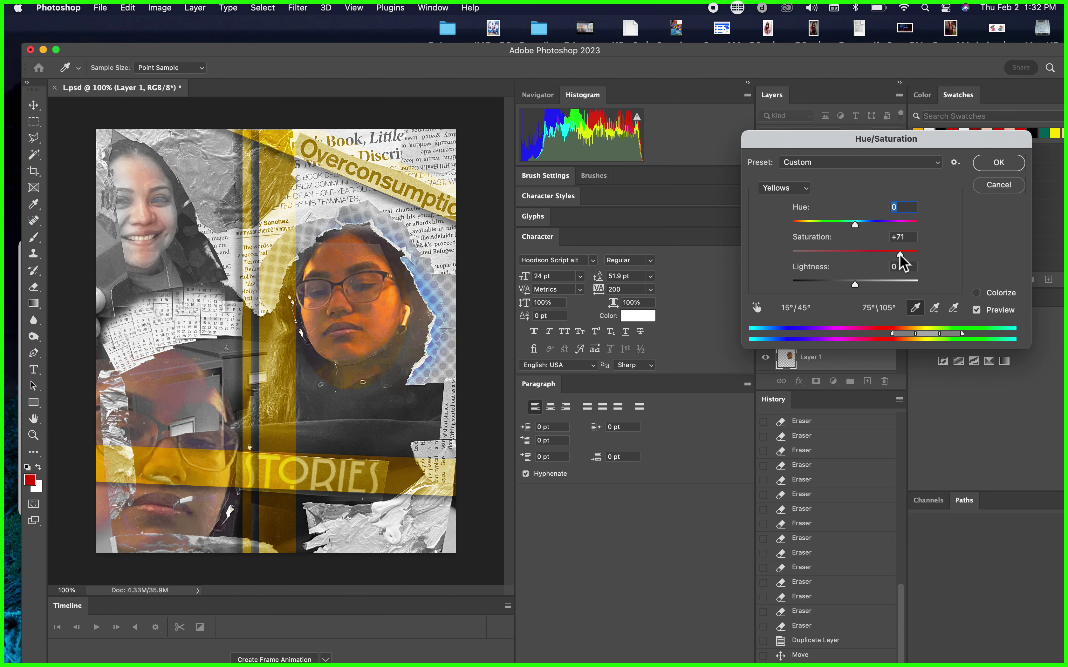
pyautogui.moveTo(901, 255); pyautogui.dragTo(882, 255)
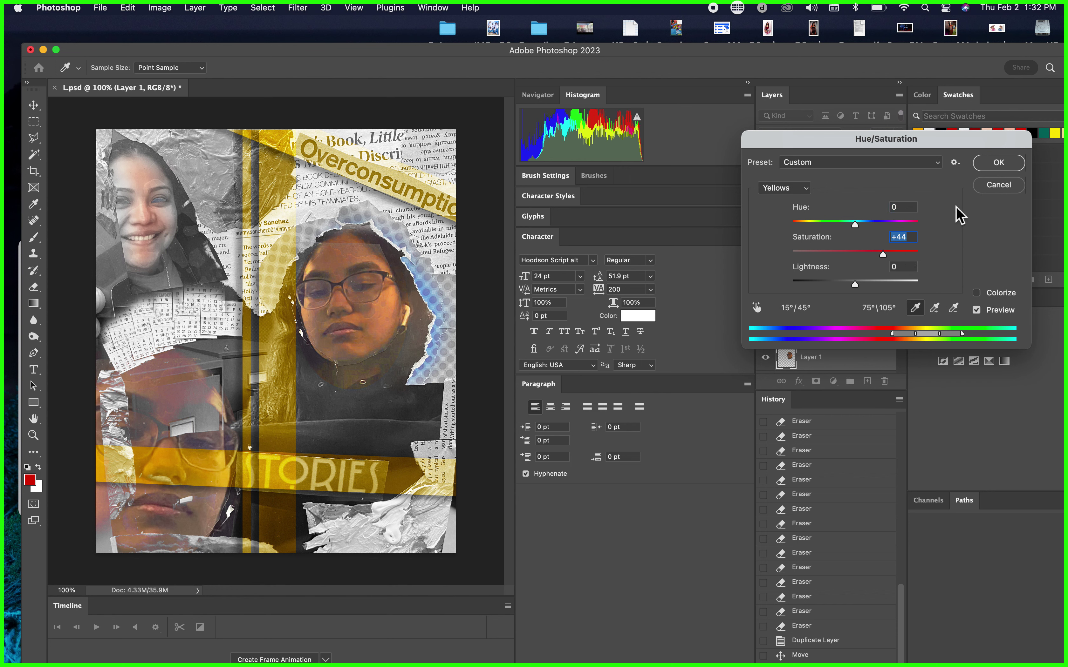
pyautogui.click(991, 187)
pyautogui.scroll(-1, 876, 360)
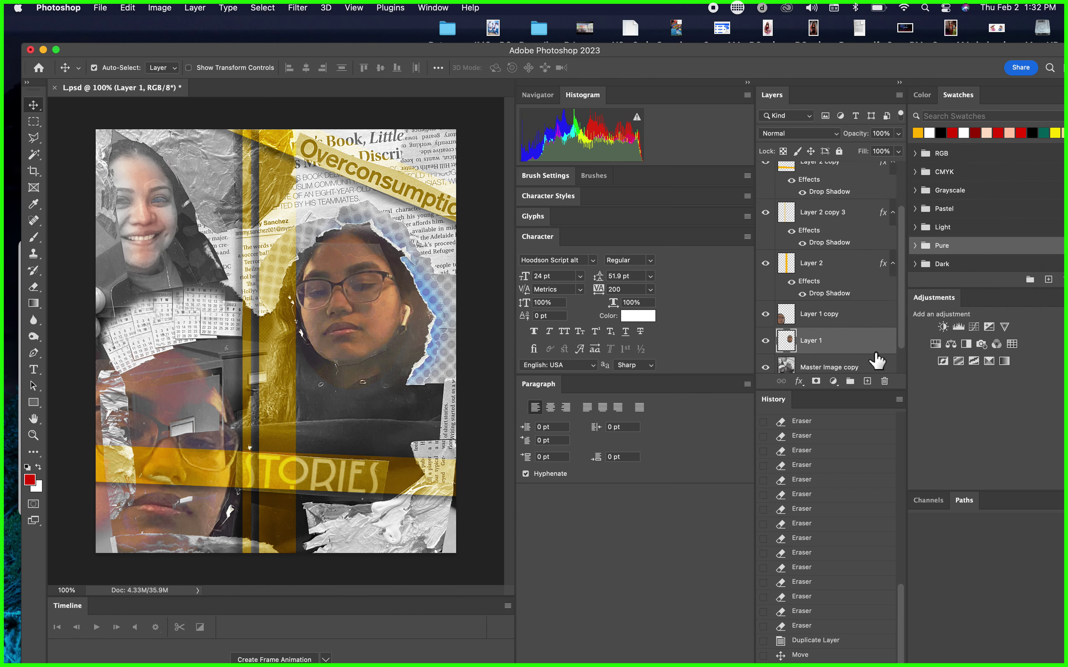
# Duplicate Layer 1 to create Layer 1 copy 2.
pyautogui.rightClick(867, 339)
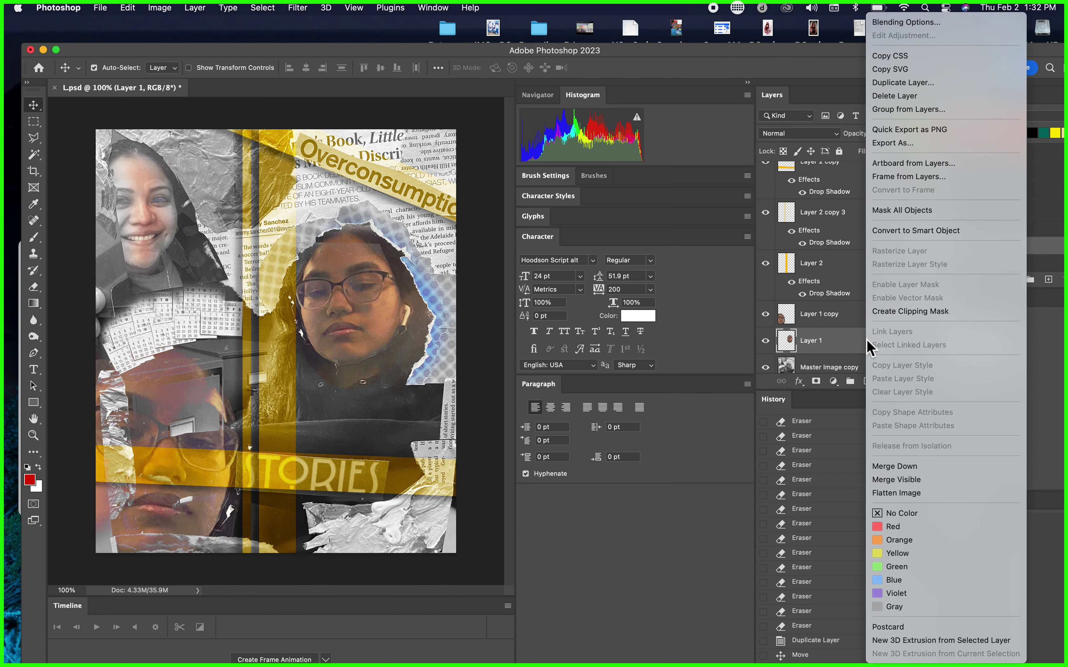
pyautogui.click(905, 83)
pyautogui.click(702, 298)
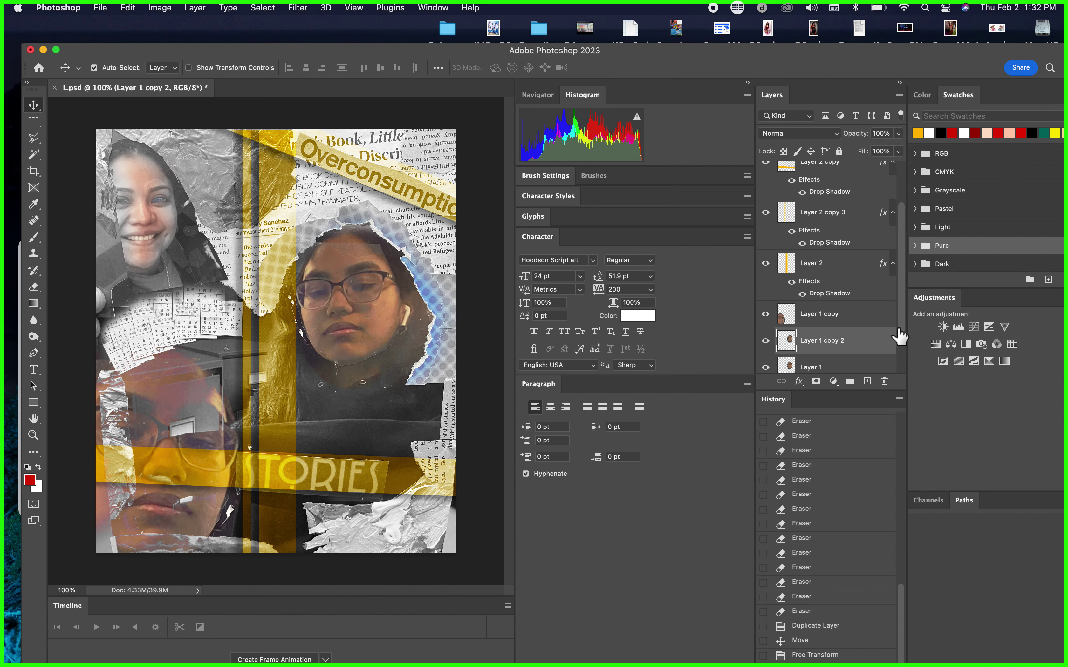
pyautogui.click(167, 8)
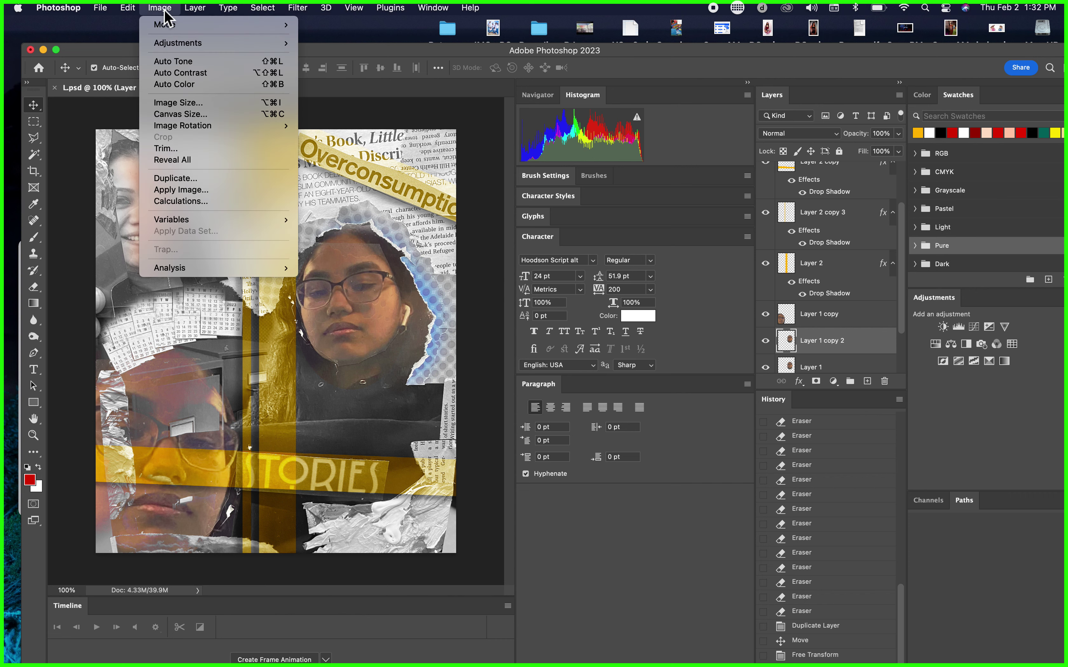
# Apply Hue/Saturation to Layer 1 copy 2: Hue +10, Saturation +50, Lightness -7.
pyautogui.moveTo(174, 43)
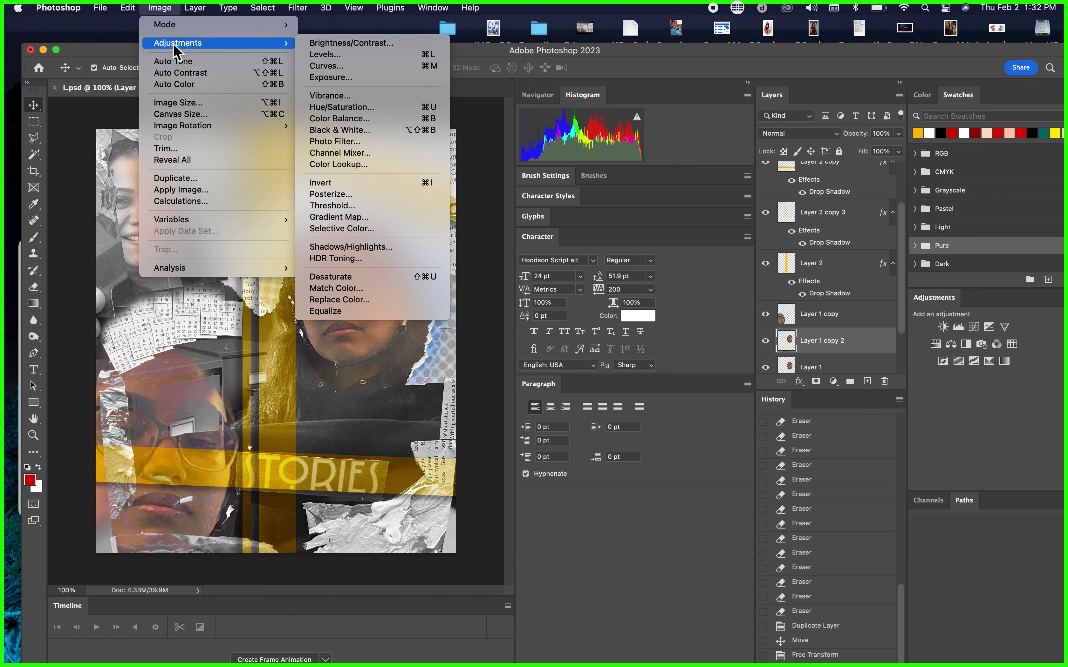
pyautogui.click(341, 108)
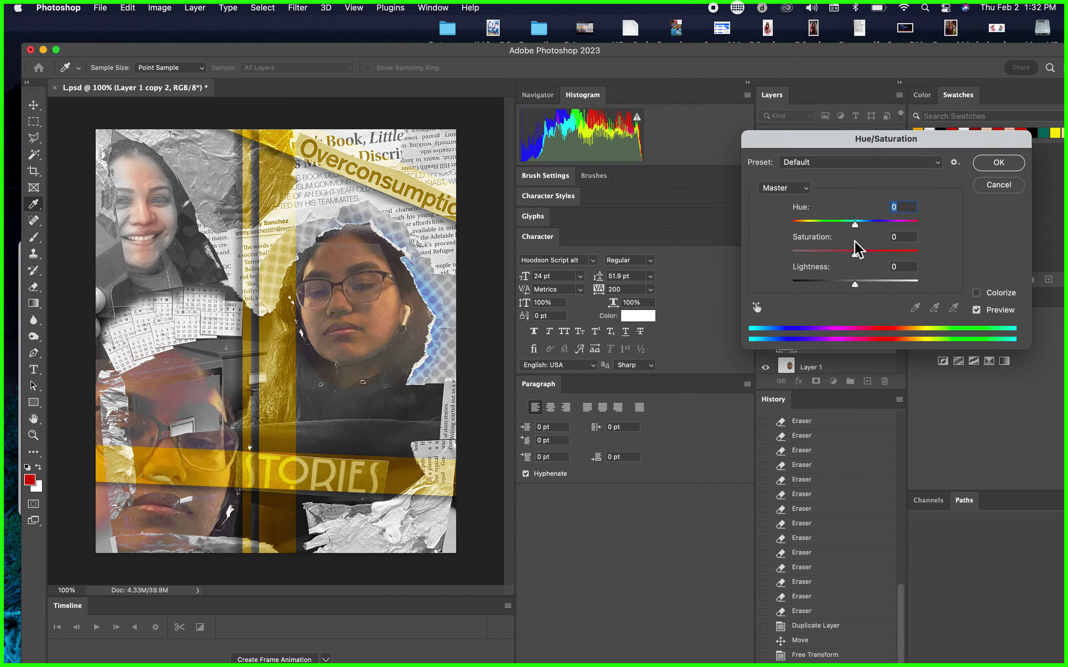
pyautogui.moveTo(854, 255); pyautogui.dragTo(853, 285)
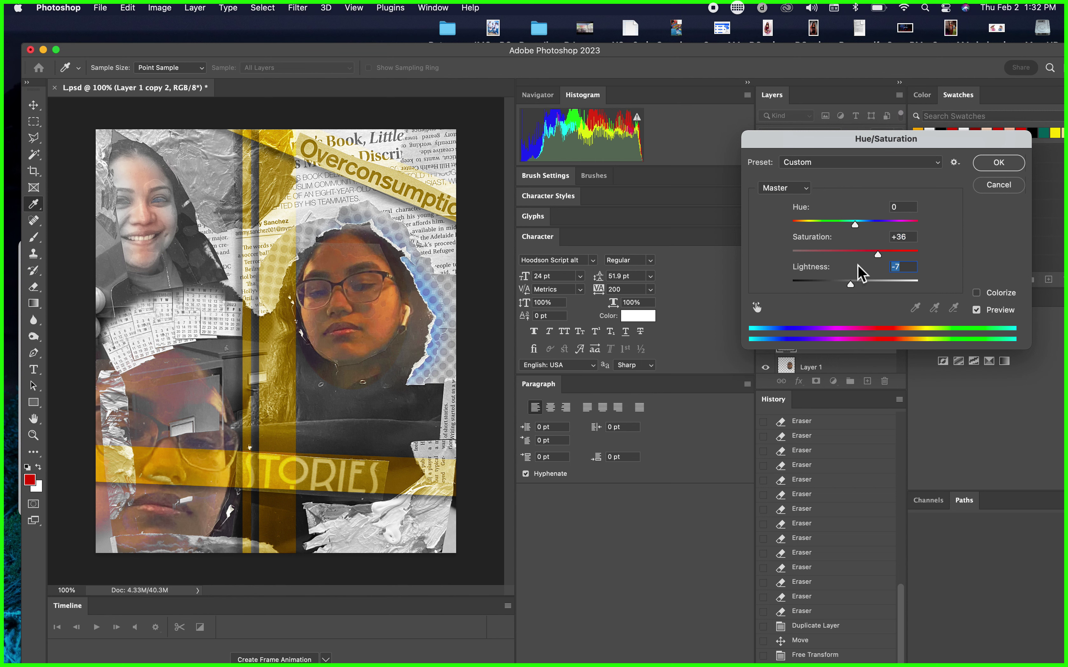
pyautogui.click(887, 255)
pyautogui.moveTo(855, 226); pyautogui.dragTo(860, 226)
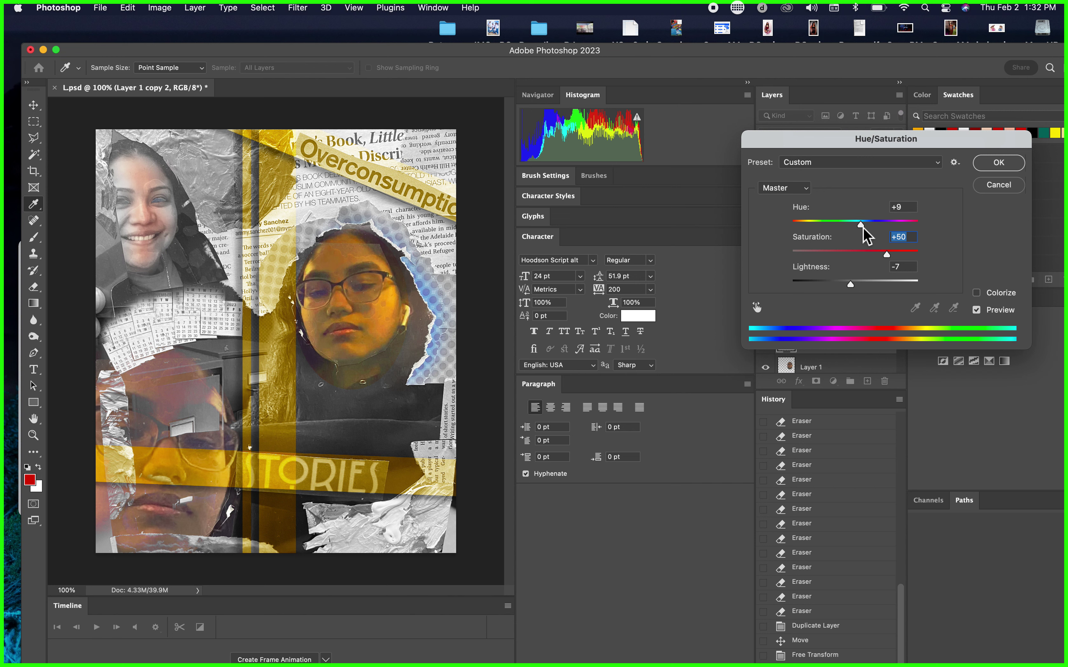
pyautogui.click(862, 224)
pyautogui.click(998, 162)
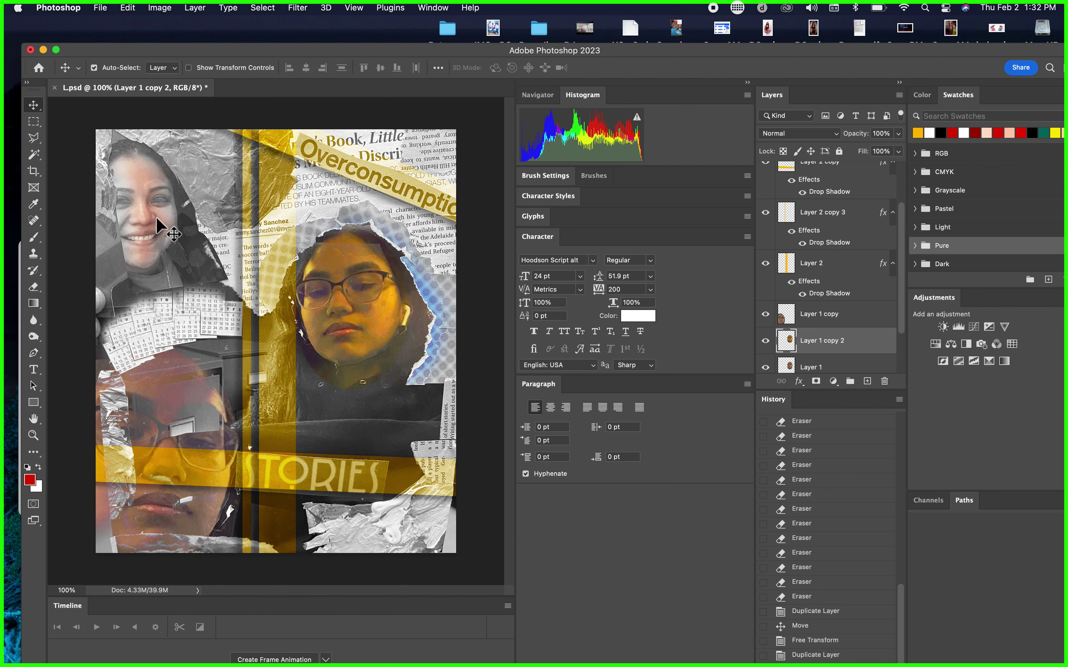
# Erase a first stroke on the saturated face with the 37% Eraser, hiding Layer 1.
pyautogui.click(34, 287)
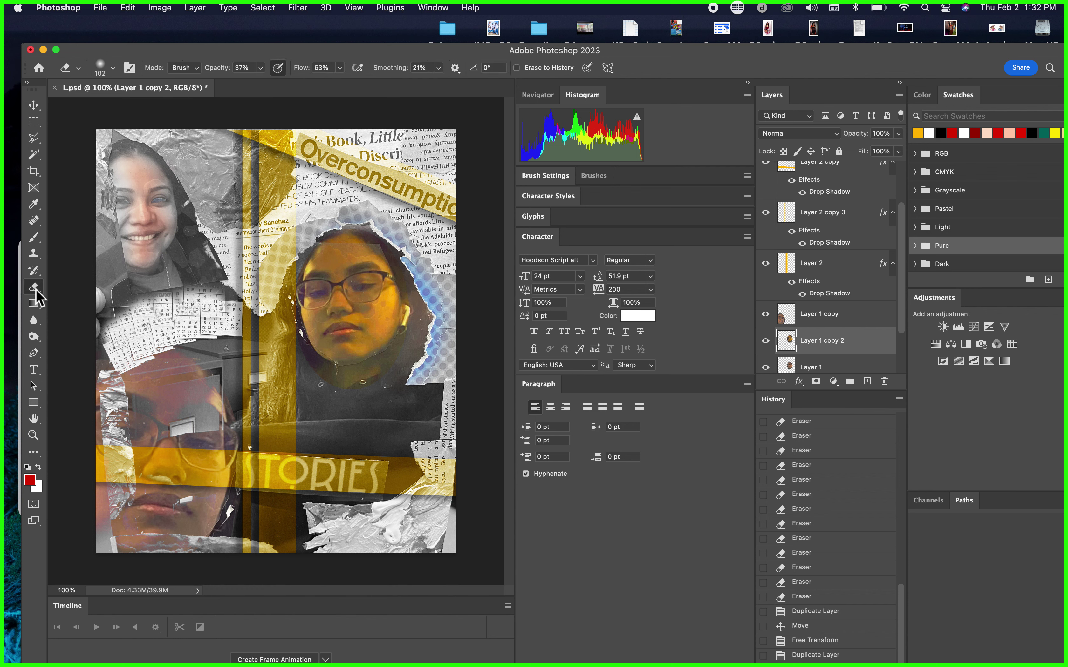
pyautogui.moveTo(334, 278)
pyautogui.mouseDown()
pyautogui.moveTo(344, 306)
pyautogui.moveTo(345, 280)
pyautogui.moveTo(345, 319)
pyautogui.moveTo(351, 290)
pyautogui.moveTo(344, 321)
pyautogui.moveTo(359, 288)
pyautogui.moveTo(343, 329)
pyautogui.moveTo(356, 309)
pyautogui.moveTo(349, 347)
pyautogui.moveTo(355, 294)
pyautogui.moveTo(352, 333)
pyautogui.moveTo(341, 330)
pyautogui.moveTo(345, 308)
pyautogui.moveTo(335, 340)
pyautogui.moveTo(340, 261)
pyautogui.mouseUp()
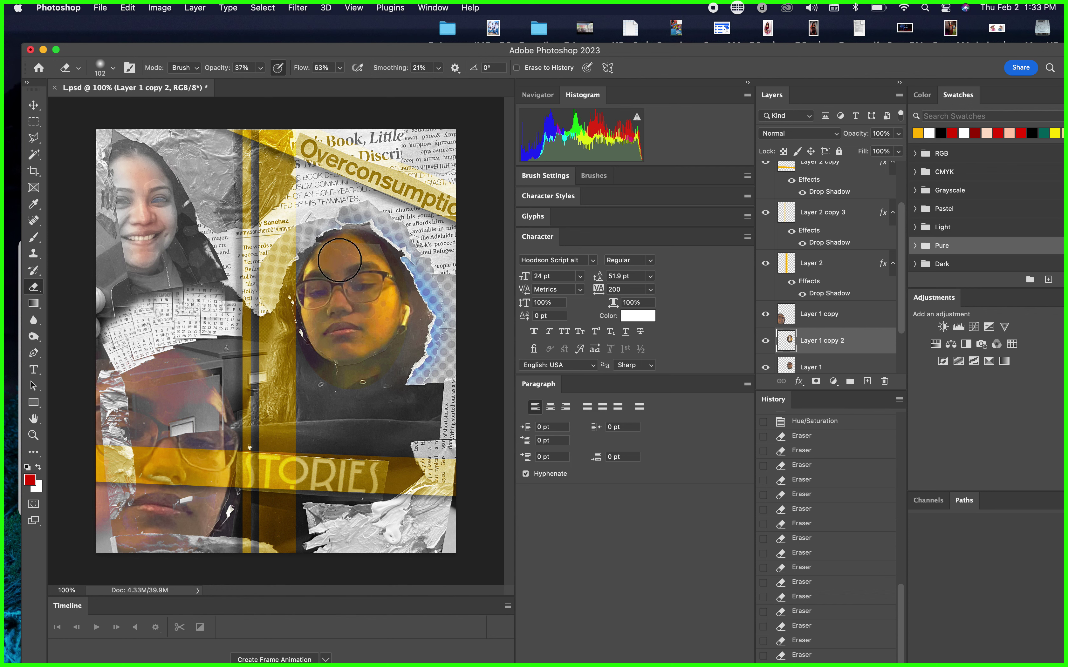
pyautogui.click(768, 367)
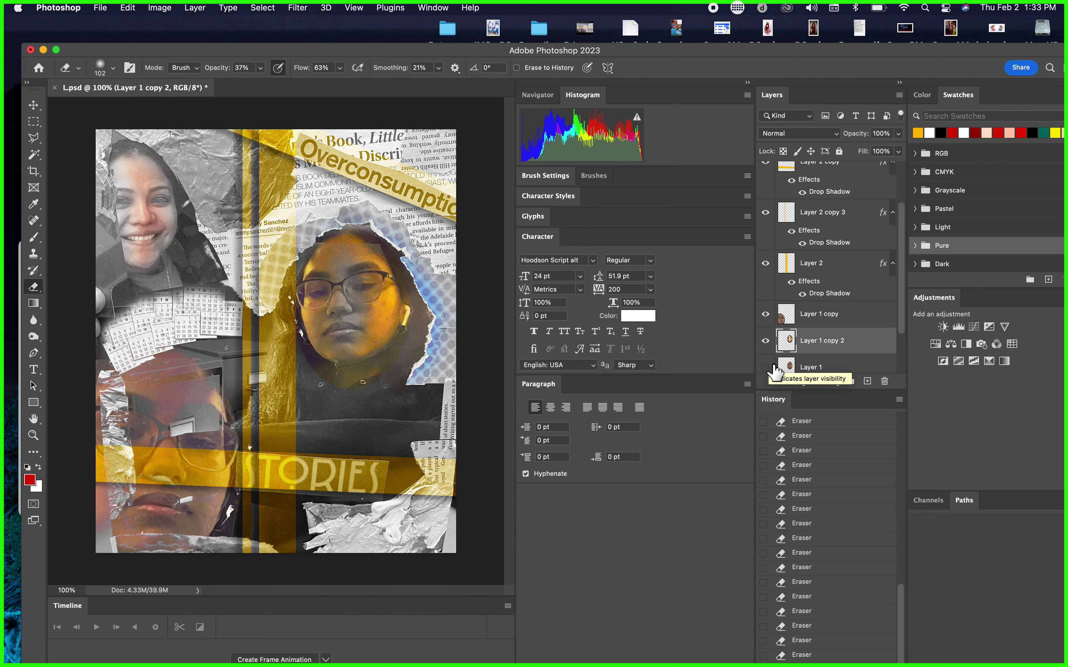
pyautogui.click(767, 367)
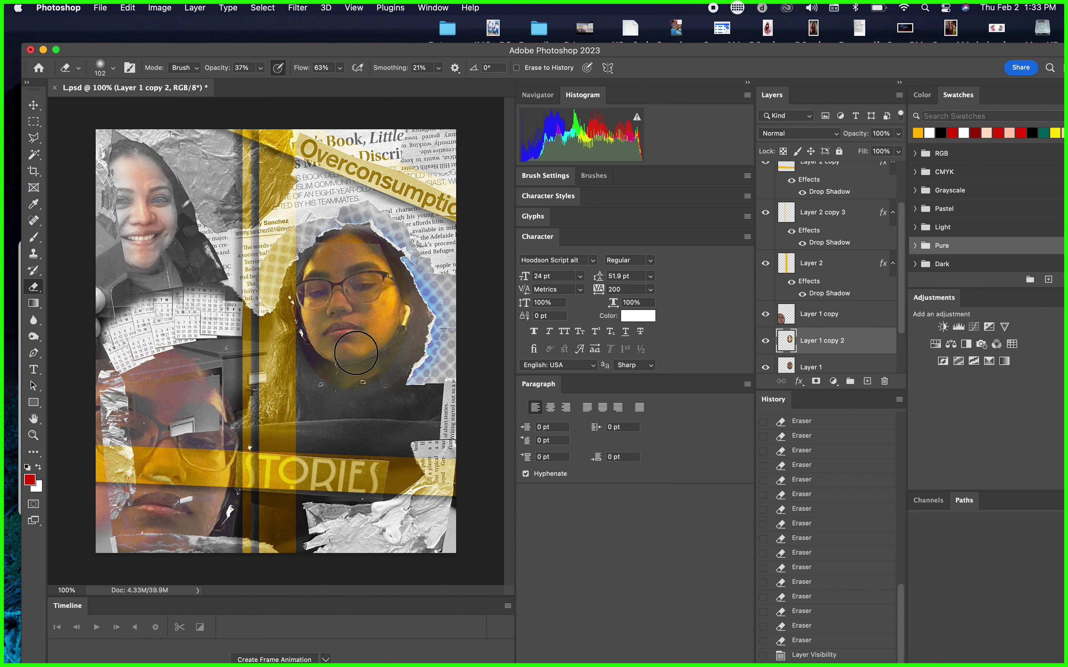
pyautogui.click(765, 366)
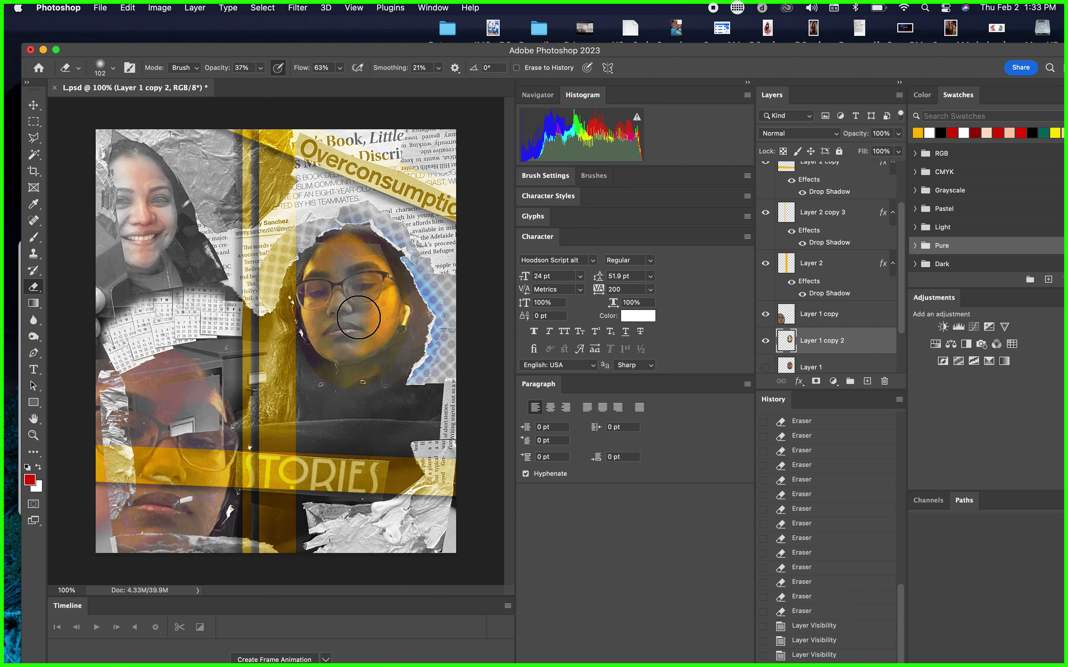
# Erase more of the saturated face up from the mouth, leaving Layer 1 hidden.
pyautogui.moveTo(366, 318); pyautogui.dragTo(360, 281)
pyautogui.moveTo(362, 338)
pyautogui.mouseDown()
pyautogui.moveTo(371, 306)
pyautogui.moveTo(354, 272)
pyautogui.moveTo(330, 270)
pyautogui.moveTo(332, 261)
pyautogui.moveTo(340, 309)
pyautogui.moveTo(329, 268)
pyautogui.moveTo(345, 260)
pyautogui.moveTo(330, 333)
pyautogui.moveTo(315, 294)
pyautogui.moveTo(343, 257)
pyautogui.moveTo(365, 276)
pyautogui.moveTo(337, 251)
pyautogui.moveTo(364, 267)
pyautogui.moveTo(364, 307)
pyautogui.moveTo(362, 266)
pyautogui.moveTo(346, 256)
pyautogui.moveTo(373, 290)
pyautogui.moveTo(347, 347)
pyautogui.mouseUp()
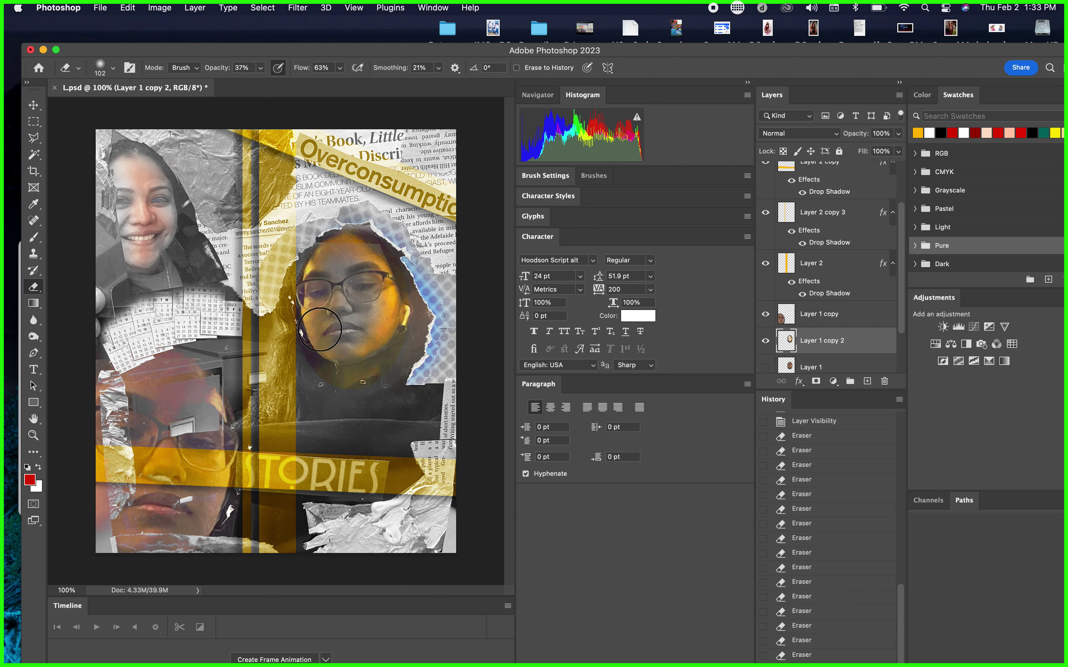
pyautogui.moveTo(329, 323); pyautogui.dragTo(328, 274)
pyautogui.click(770, 344)
pyautogui.click(766, 341)
pyautogui.click(765, 367)
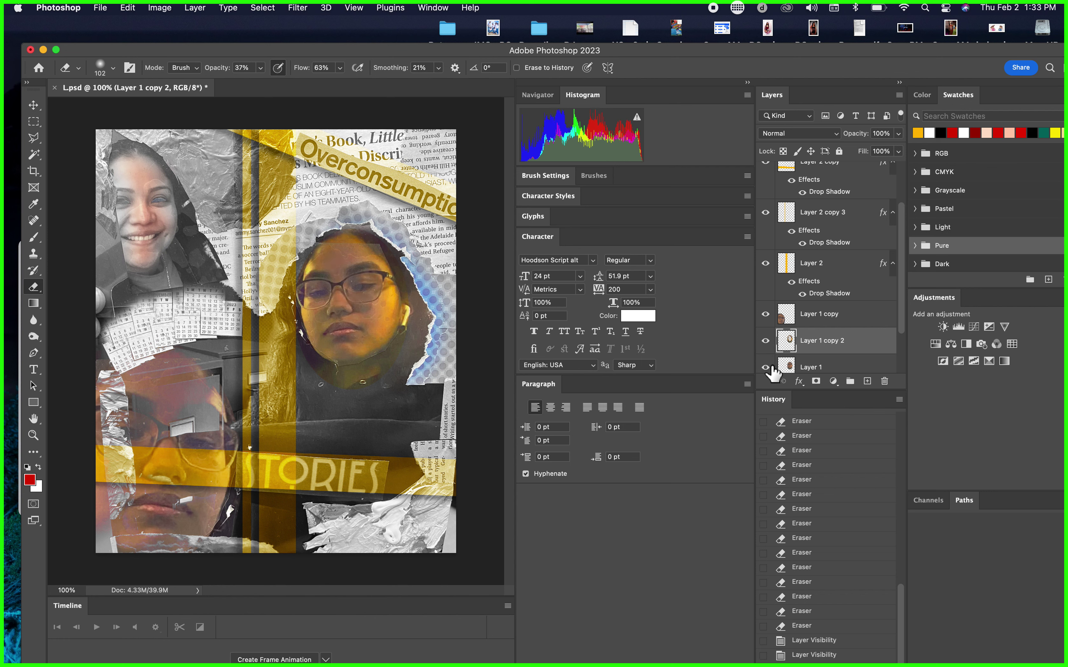
pyautogui.click(765, 367)
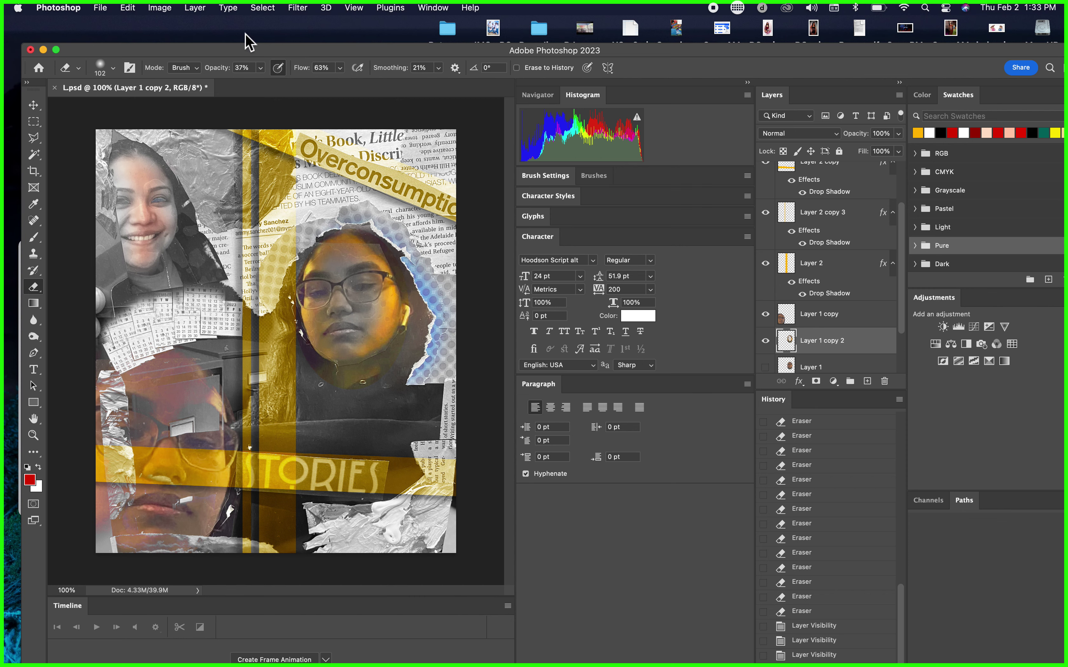
pyautogui.moveTo(255, 66); pyautogui.dragTo(256, 56)
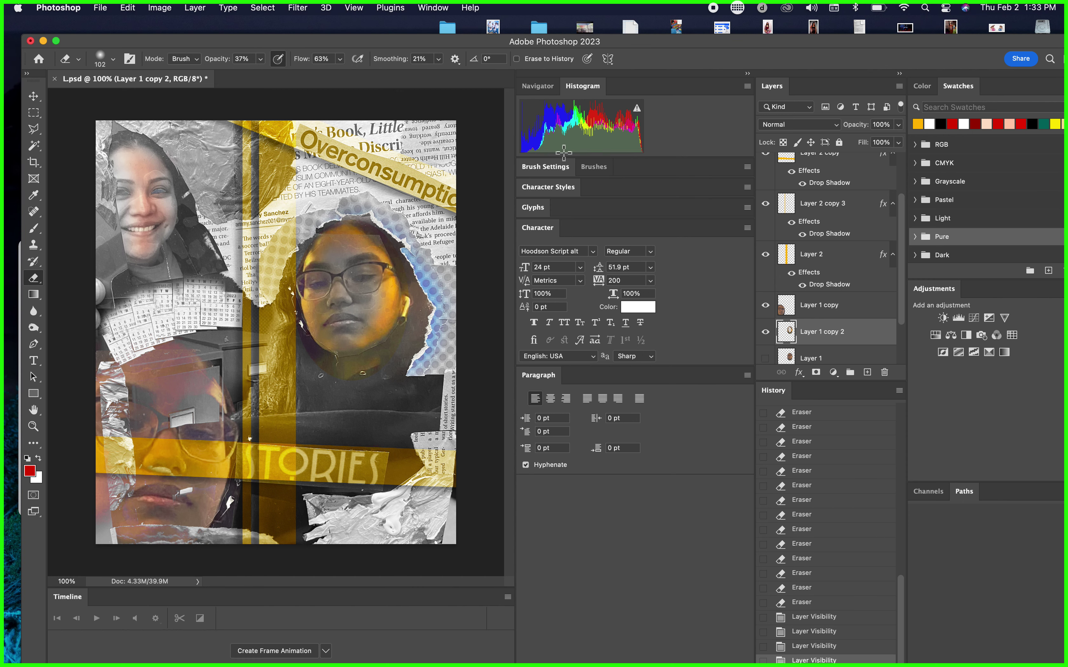
# Save the collage to the Desktop as L2.psd, accepting the Photoshop format options.
pyautogui.click(100, 8)
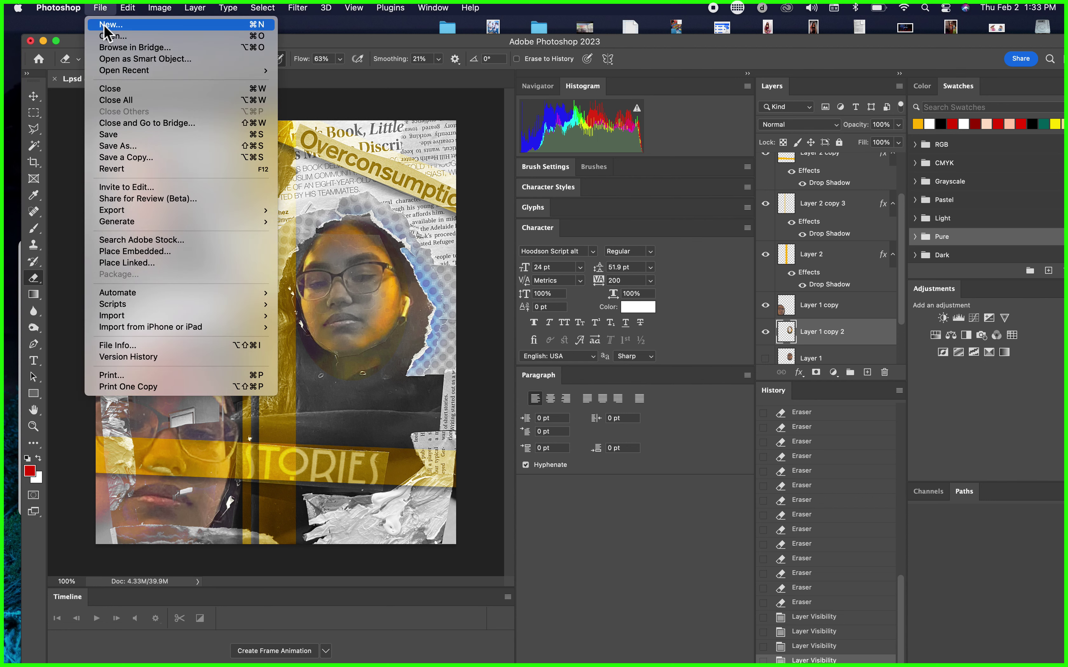
pyautogui.click(111, 149)
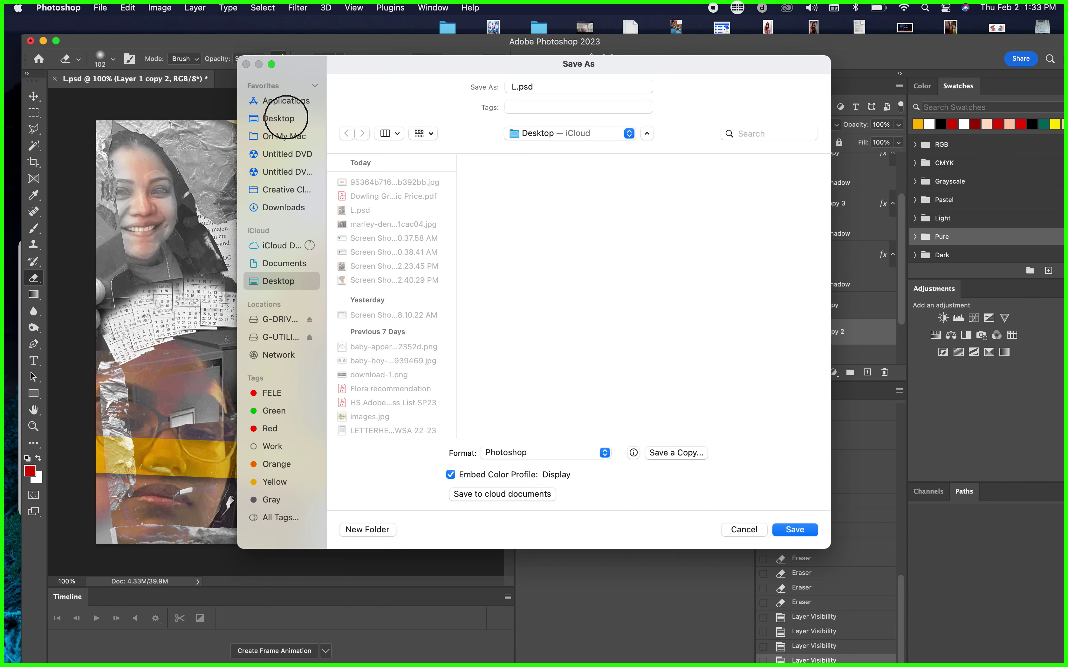
pyautogui.click(287, 118)
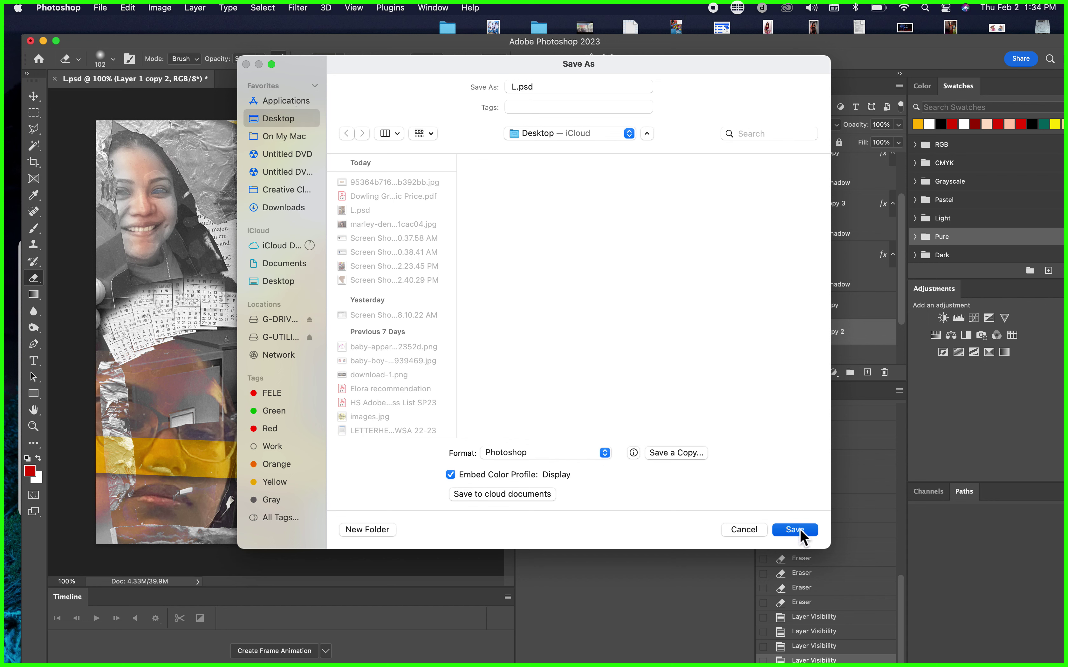
pyautogui.click(517, 87)
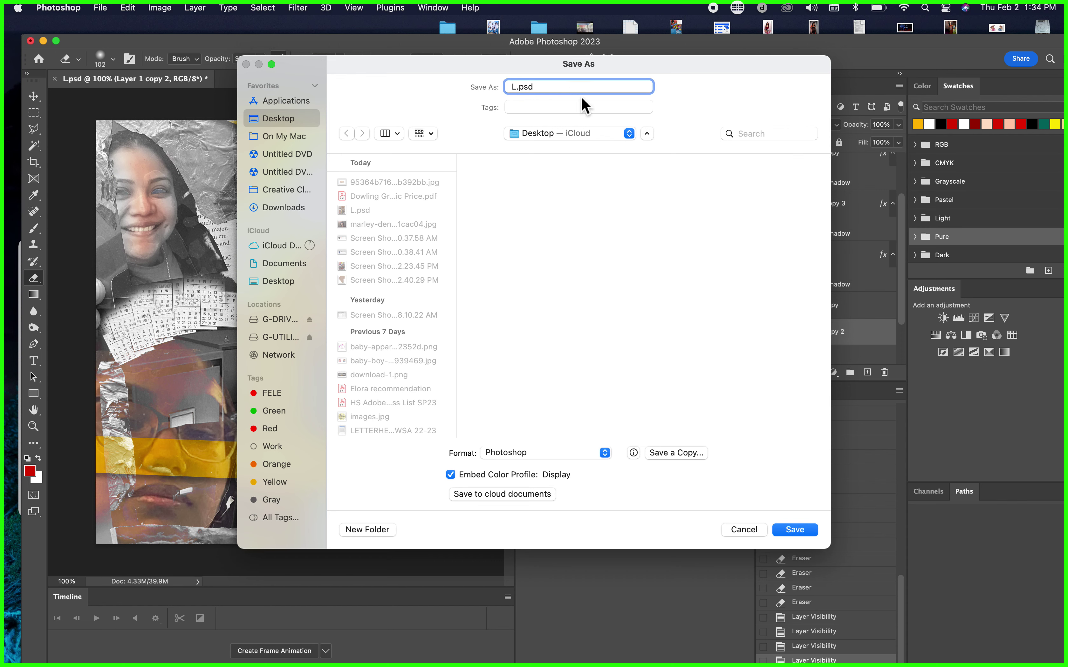
pyautogui.click(798, 530)
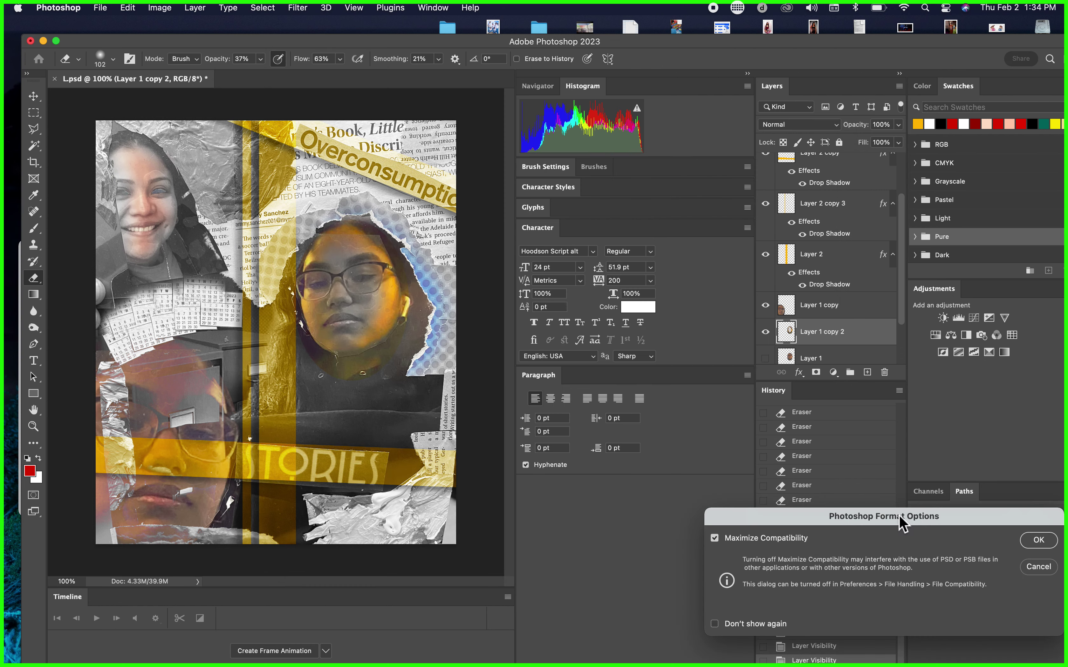
pyautogui.click(1038, 540)
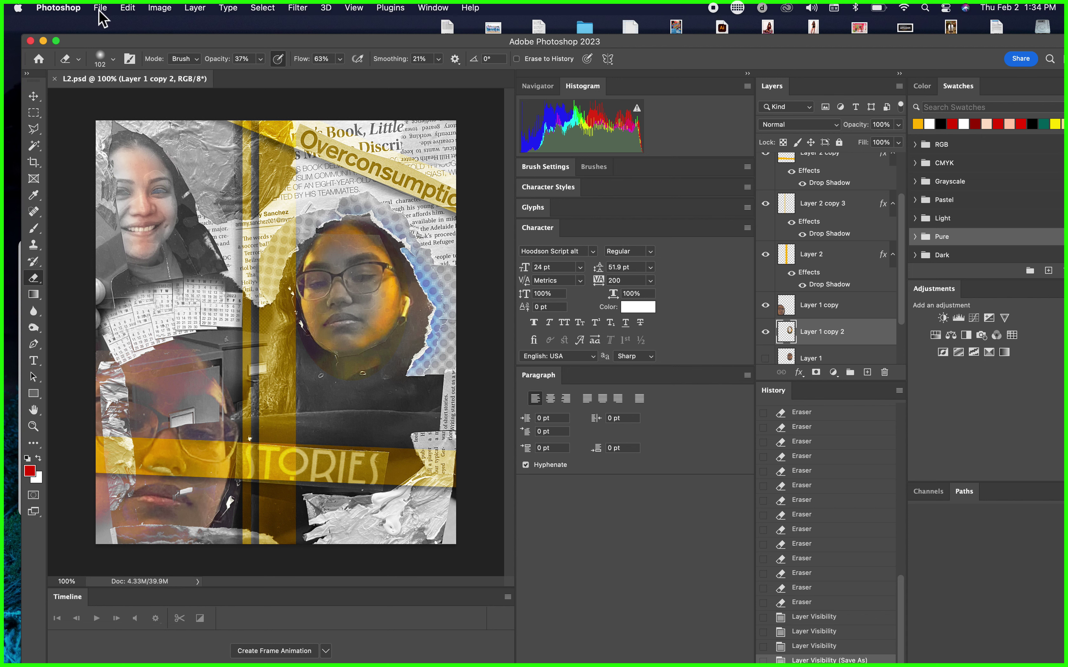
pyautogui.click(100, 8)
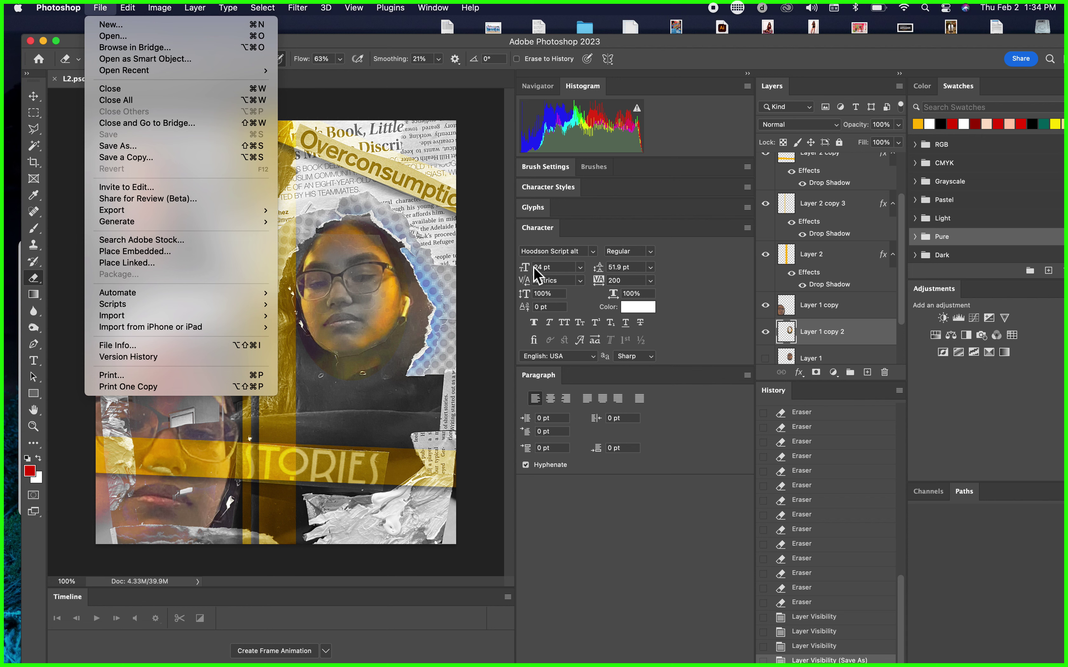
pyautogui.click(484, 303)
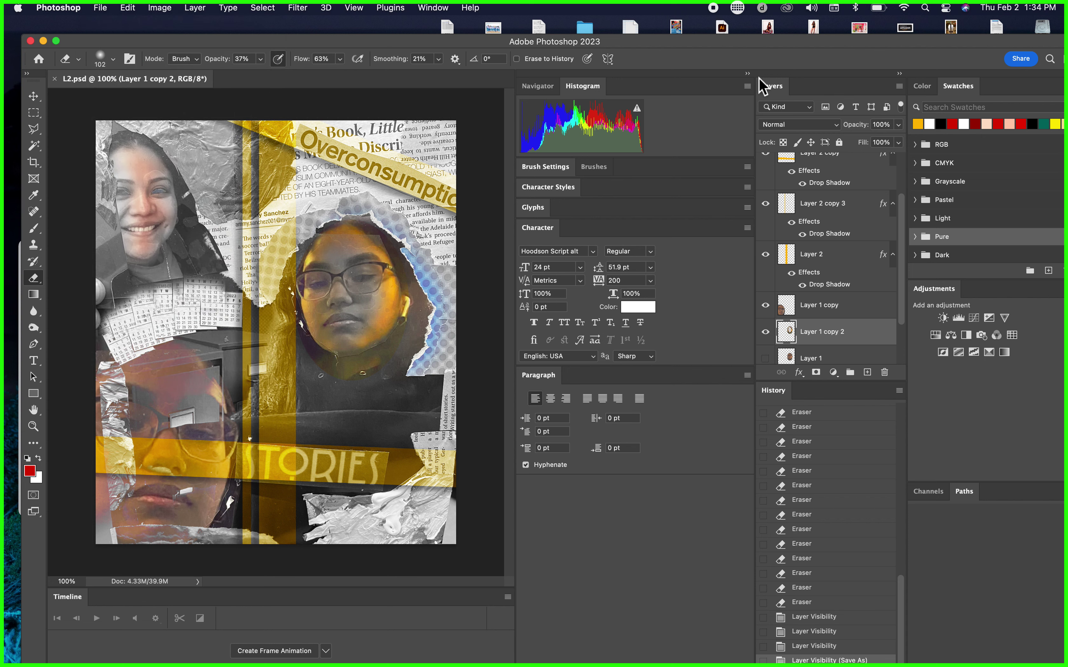